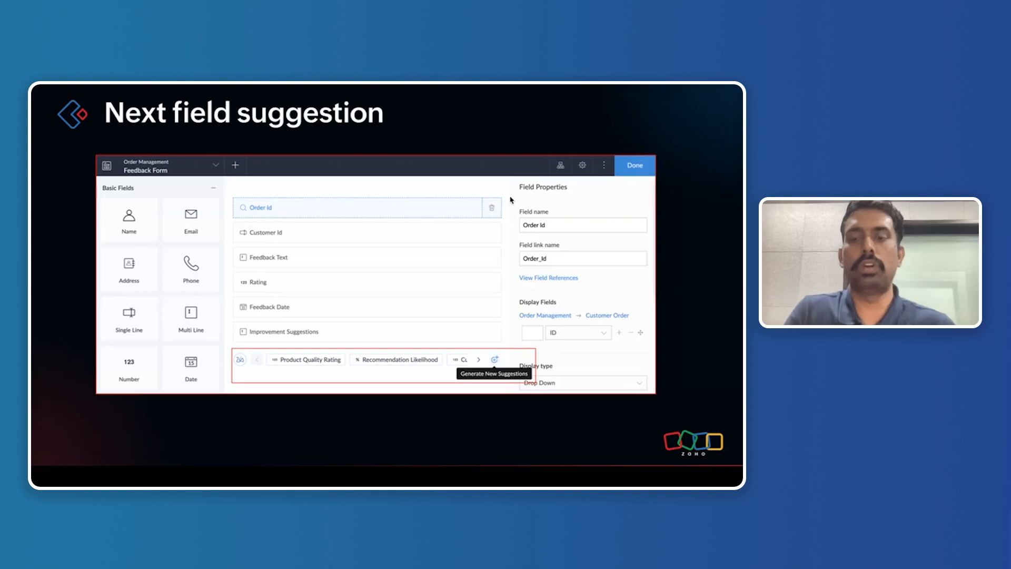
key(Right)
key(Right)
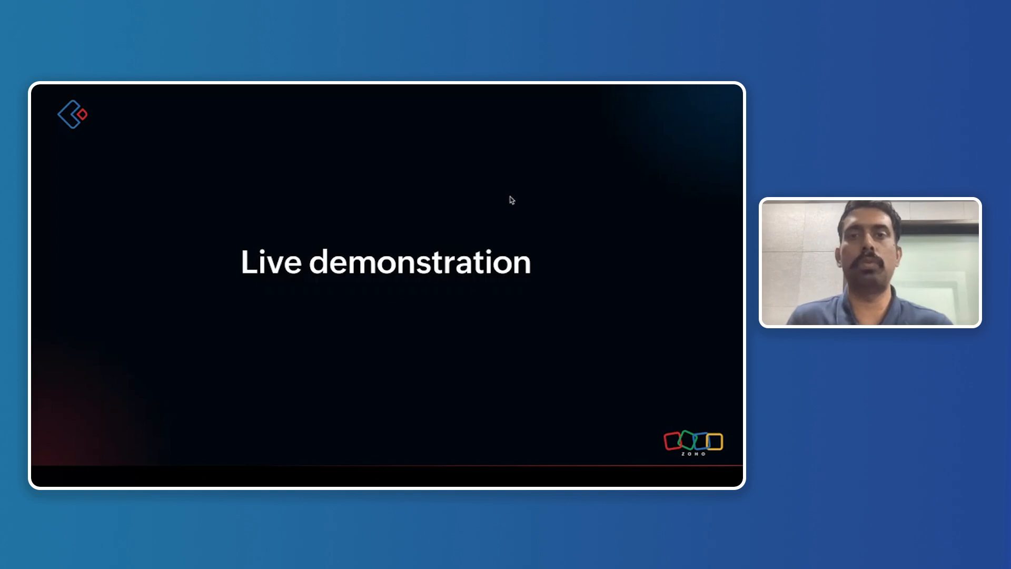
Step: Switch to Zoho Creator and review the Zia settings for applications under Operations, including the OpenAI integration and feature access
key(ctrl+Left)
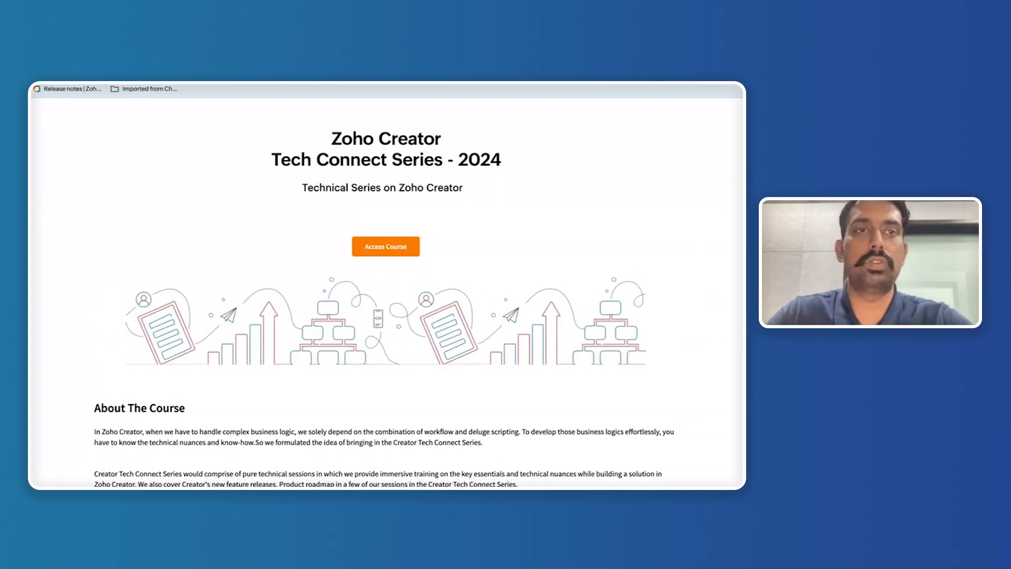
click(158, 85)
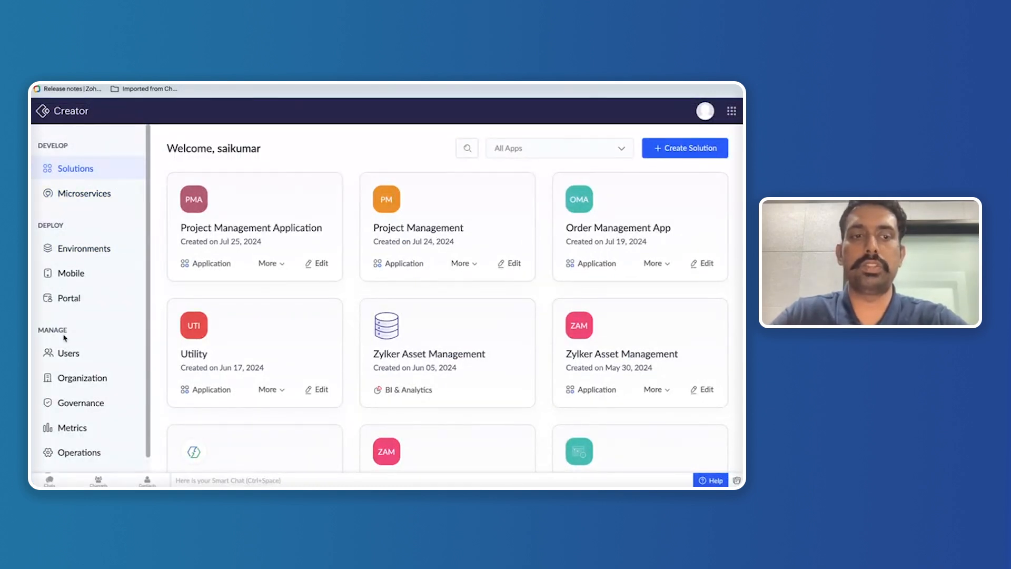
scroll(65, 339, down, 1)
click(80, 441)
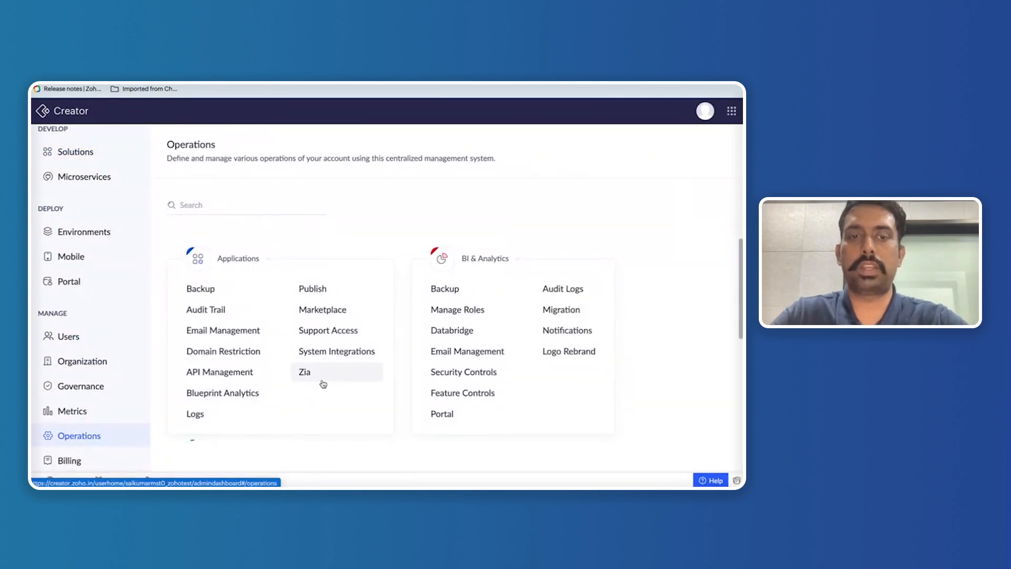
click(308, 375)
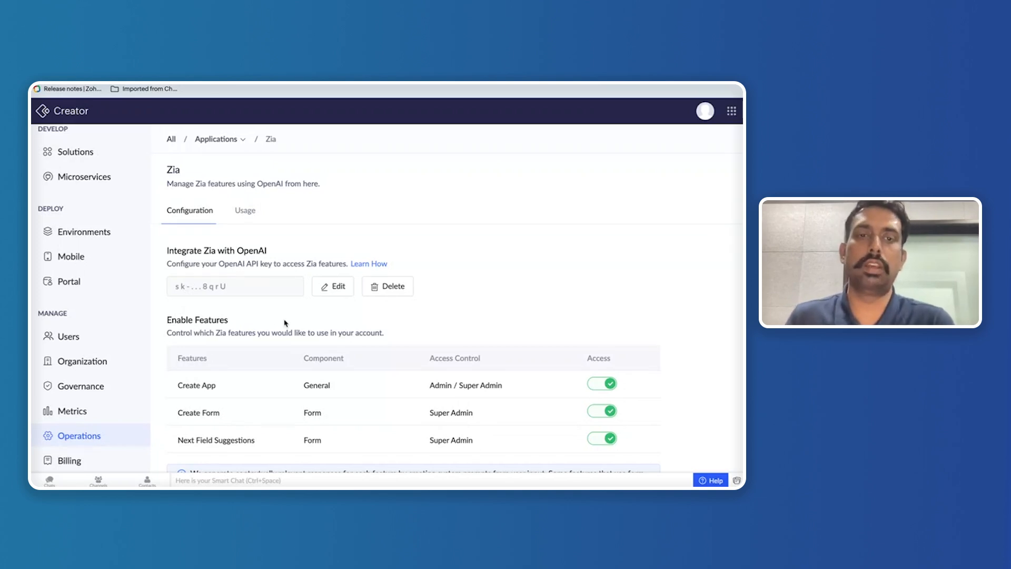
scroll(284, 323, down, 1)
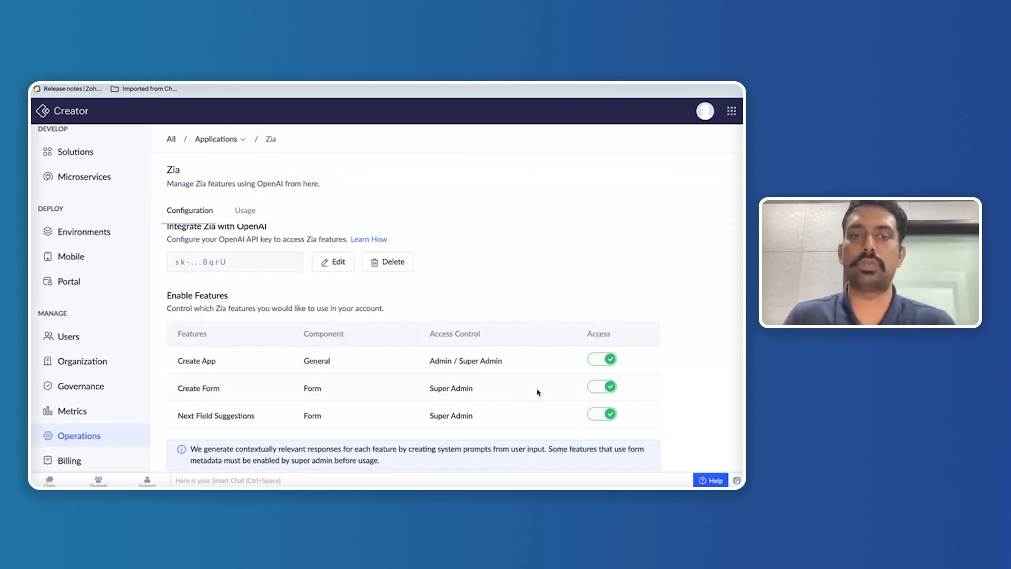
scroll(537, 392, up, 1)
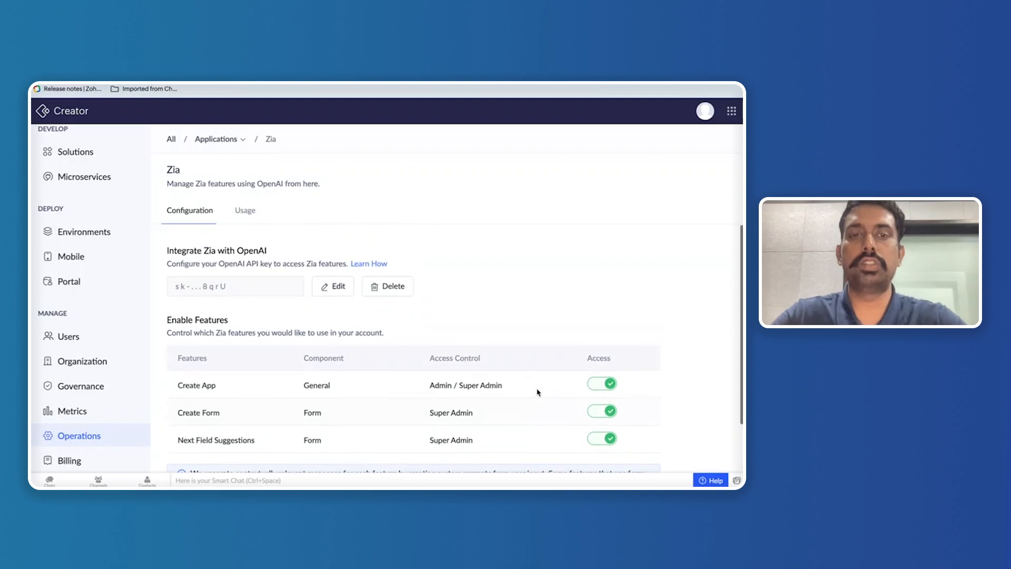
Step: Go back to Solutions and start creating a new application using Zia
click(105, 158)
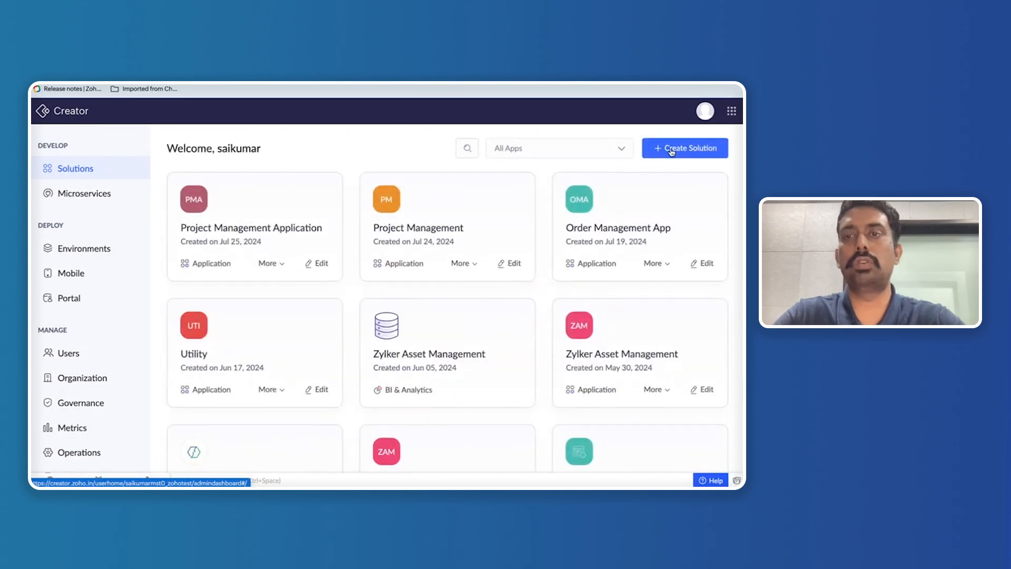
click(671, 152)
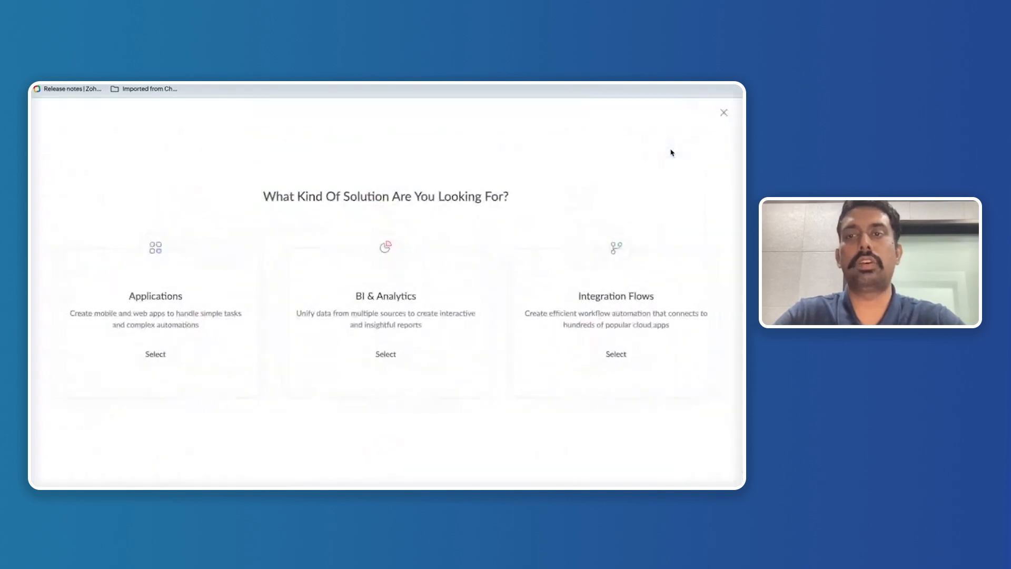
click(199, 300)
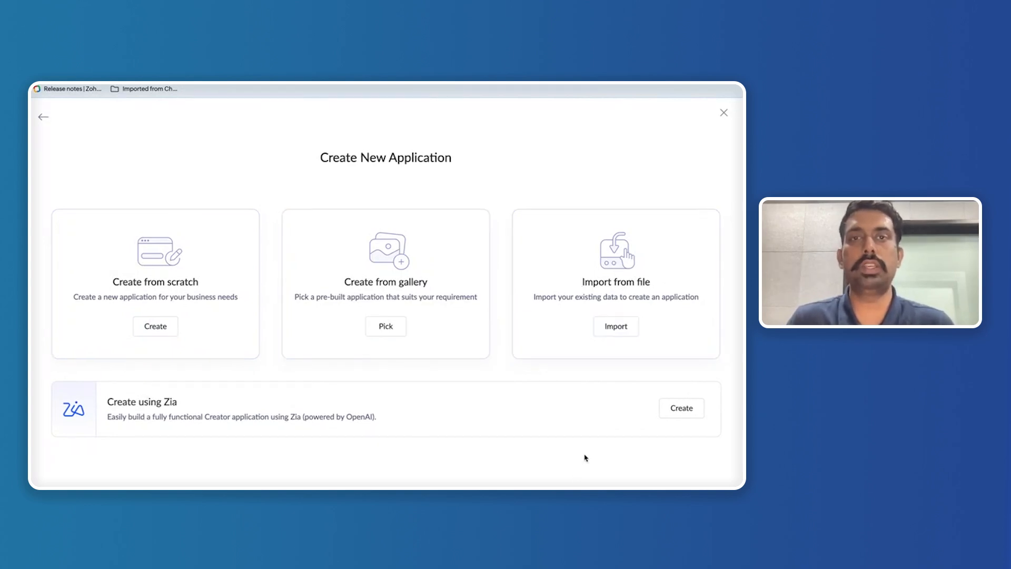
click(691, 416)
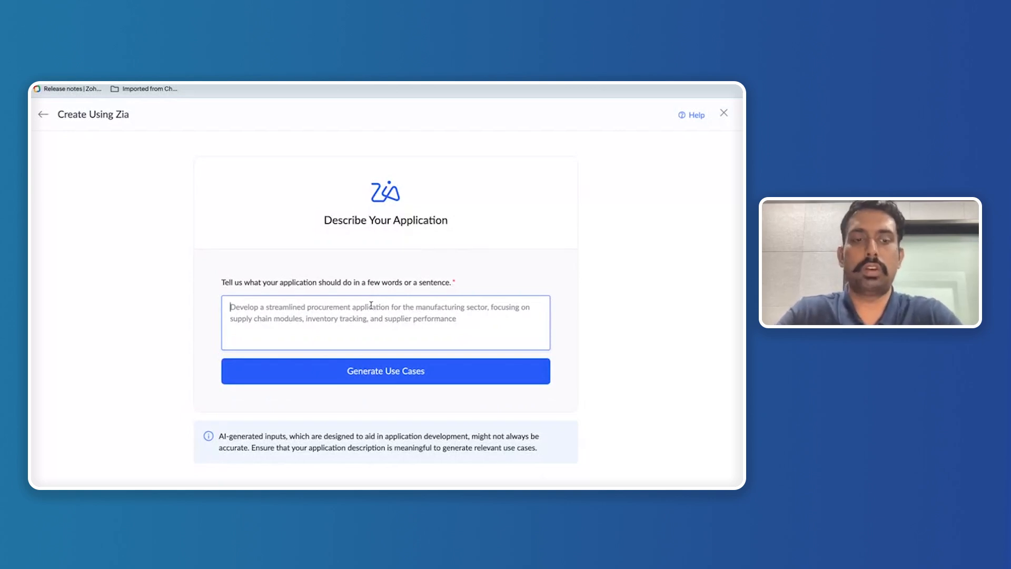
Step: Generate use cases from the description "Develop an order management application where customers can place orders and organizations can maintain inventory"
text(De)
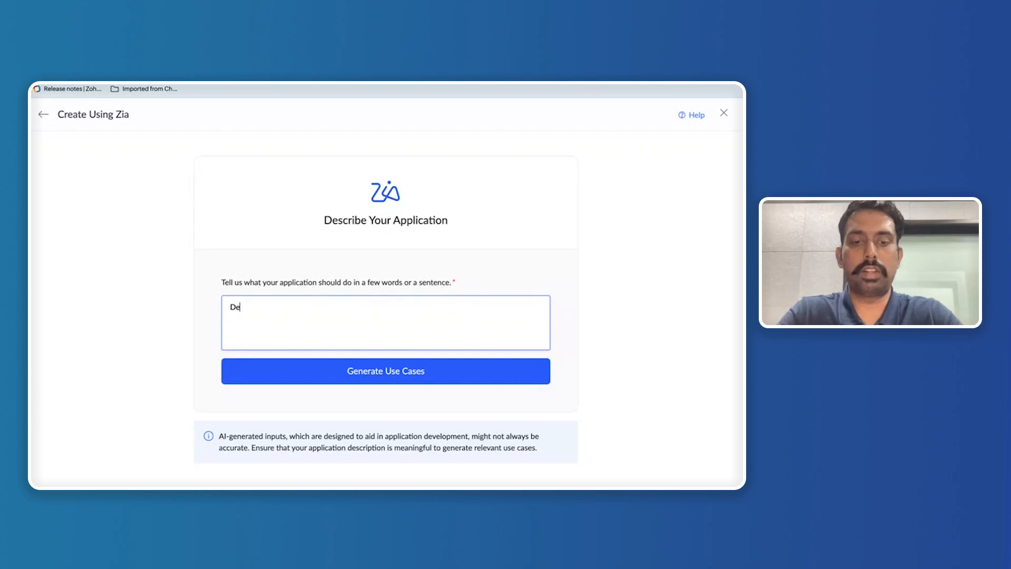
text(velop an )
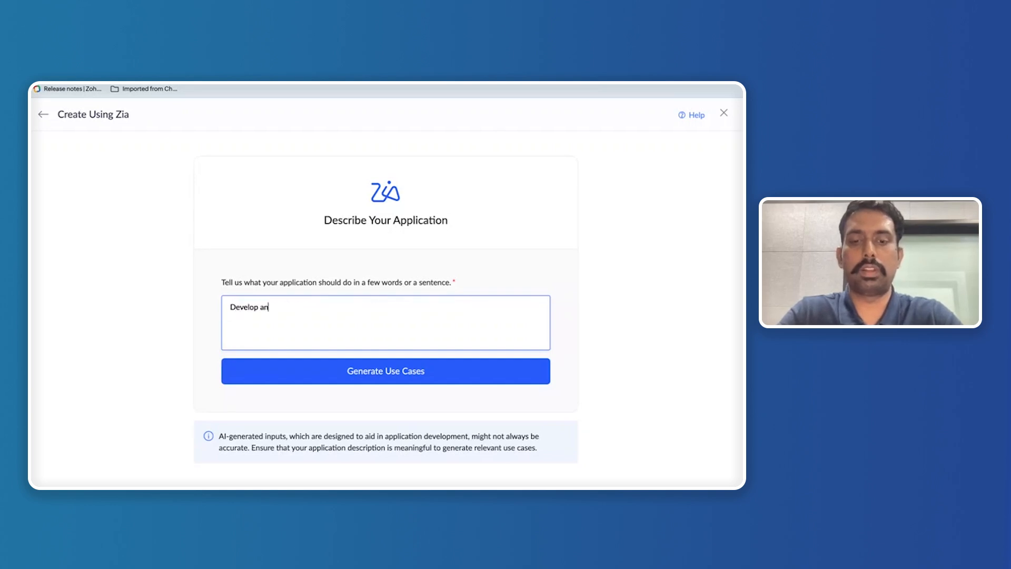
text(order)
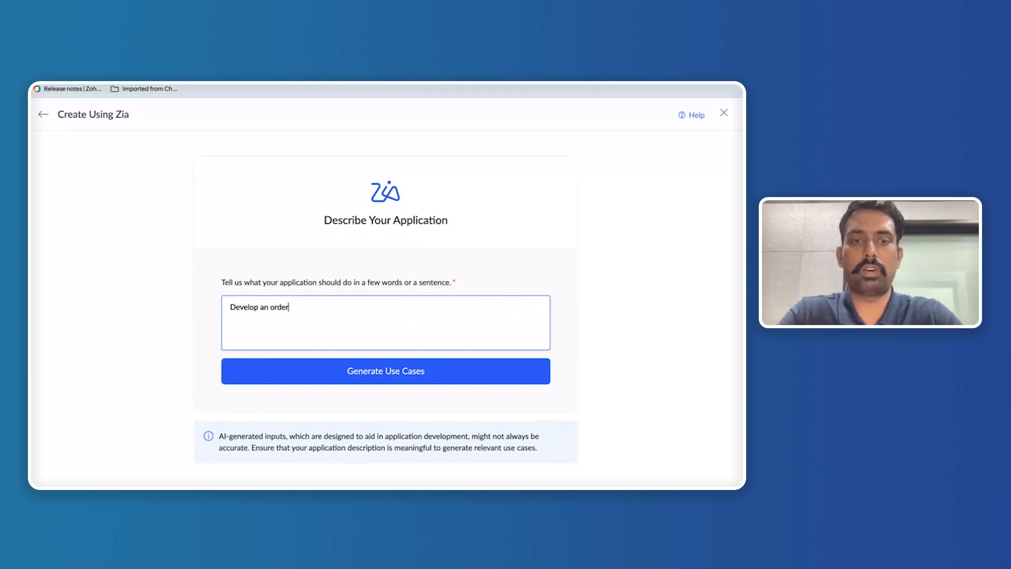
text( managen)
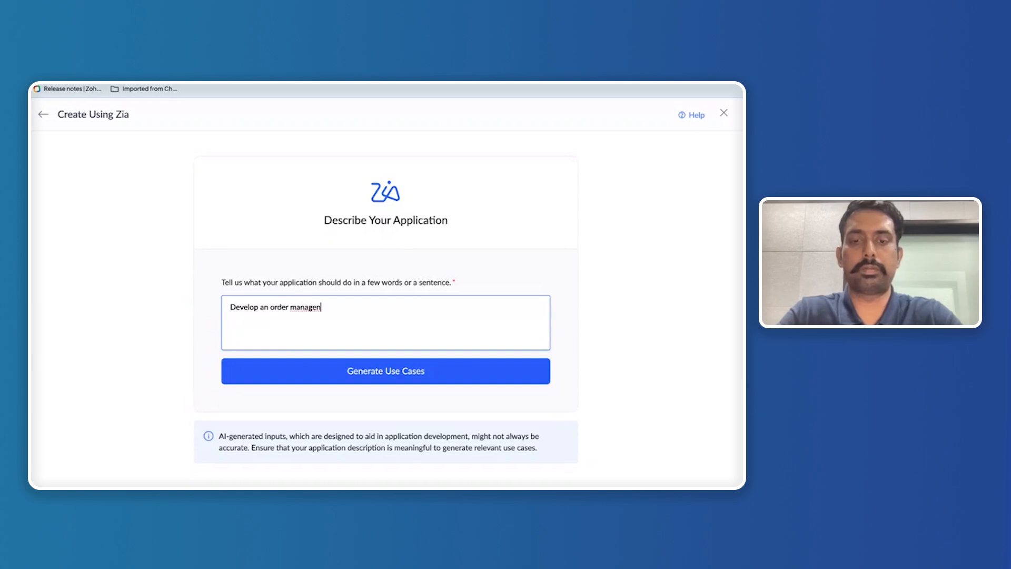
key(BackSpace)
text(ment application w)
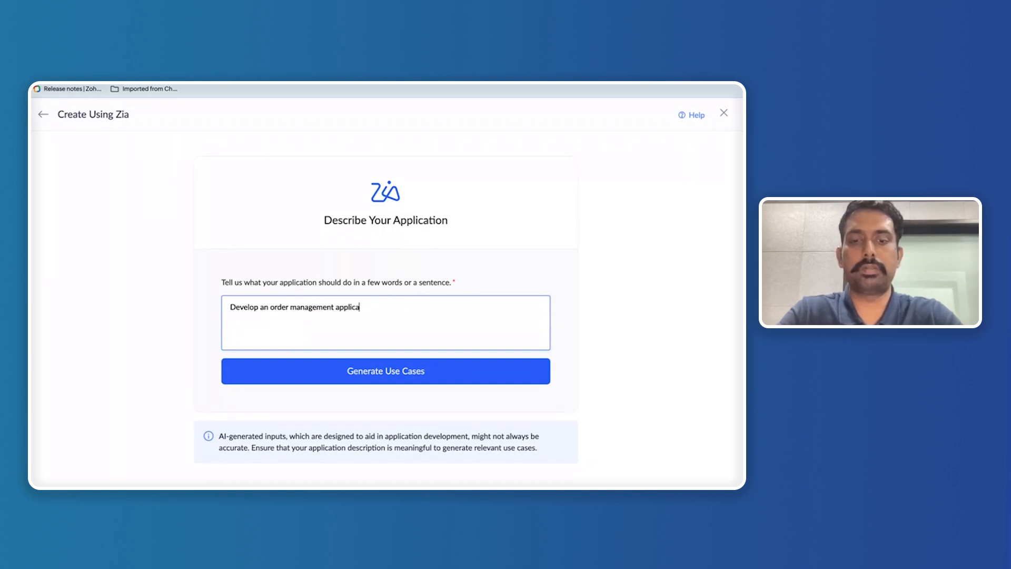
text(ith)
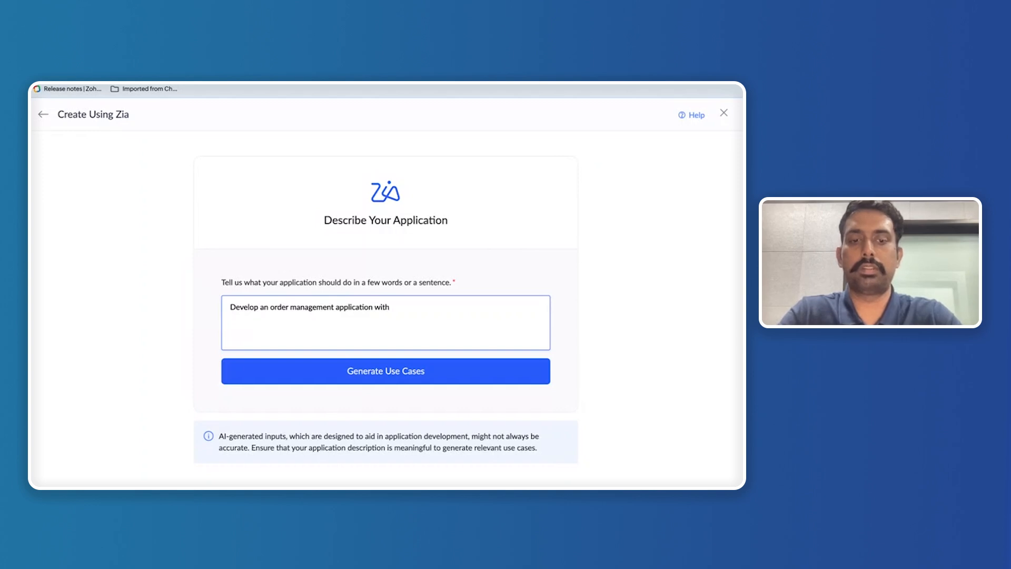
text( customer)
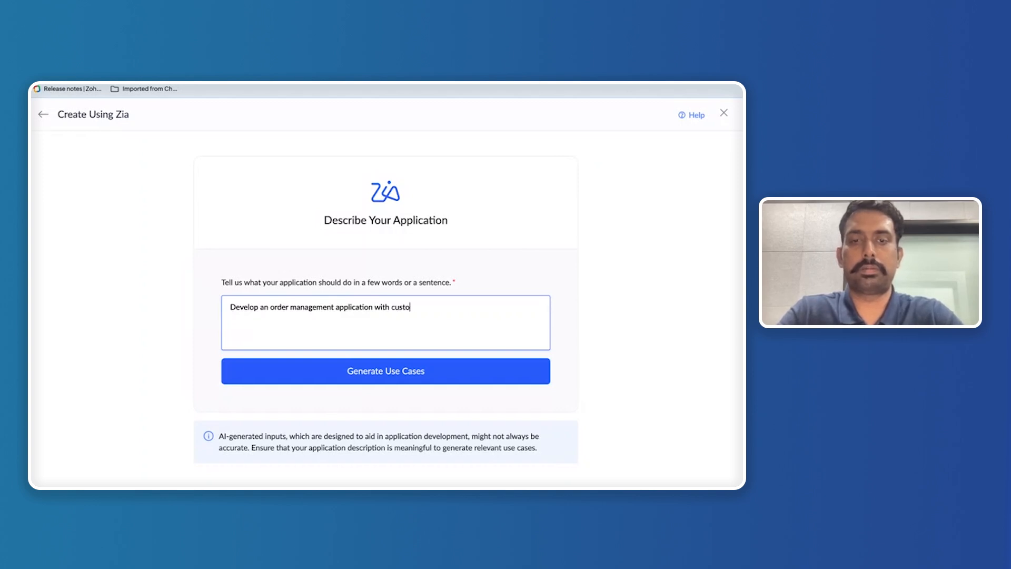
key(BackSpace)
key(BackSpace)
key(BackSpace)
key(BackSpace)
key(BackSpace)
key(BackSpace)
key(BackSpace)
key(BackSpace)
key(BackSpace)
key(BackSpace)
key(BackSpace)
key(BackSpace)
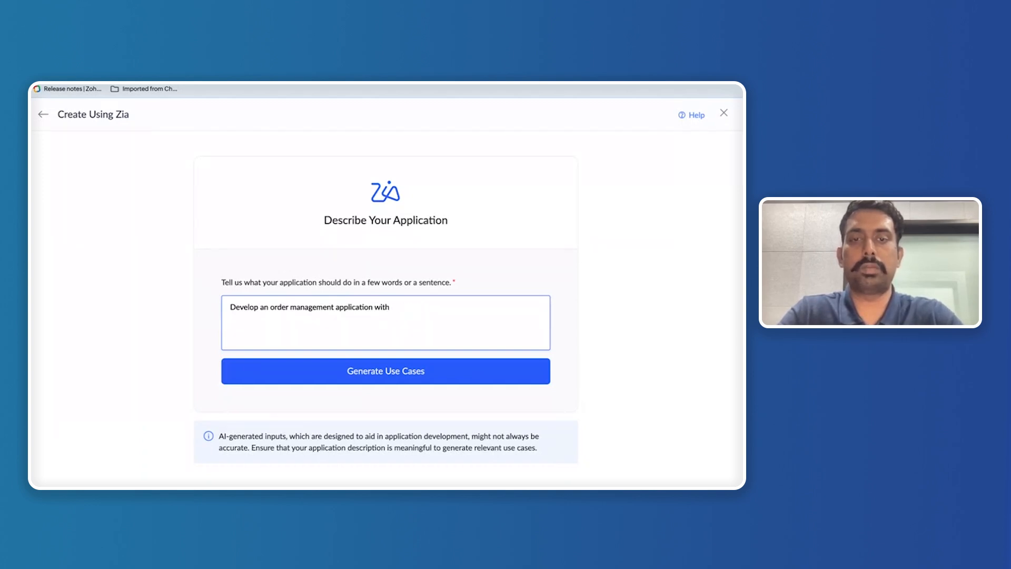
text(here c)
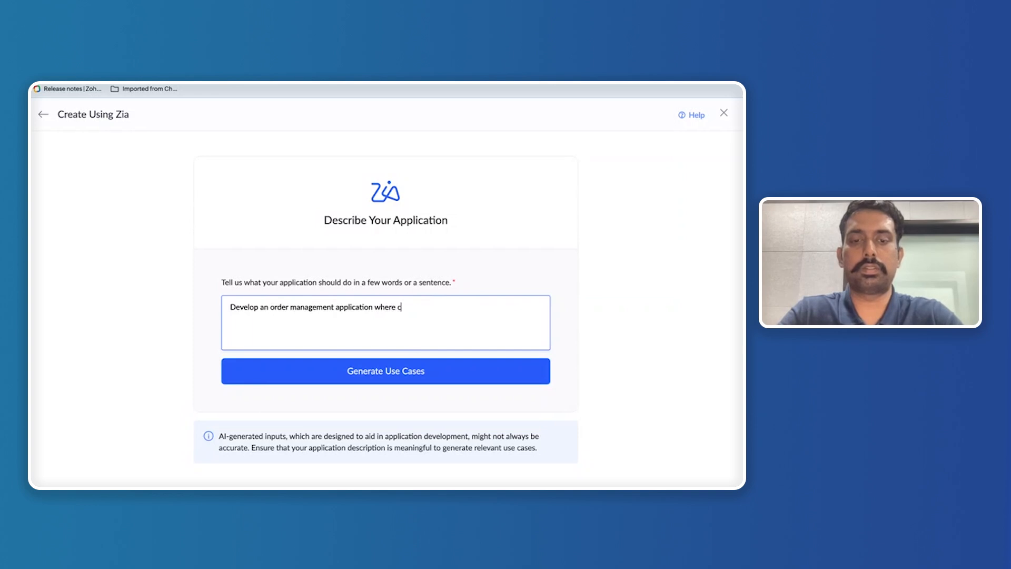
text(ustomers ca)
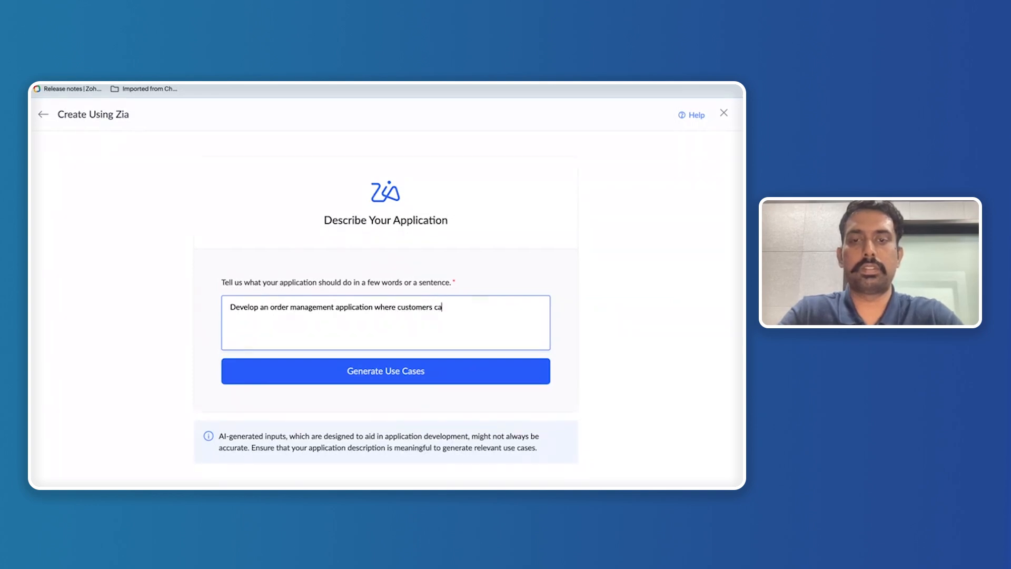
text(n place or)
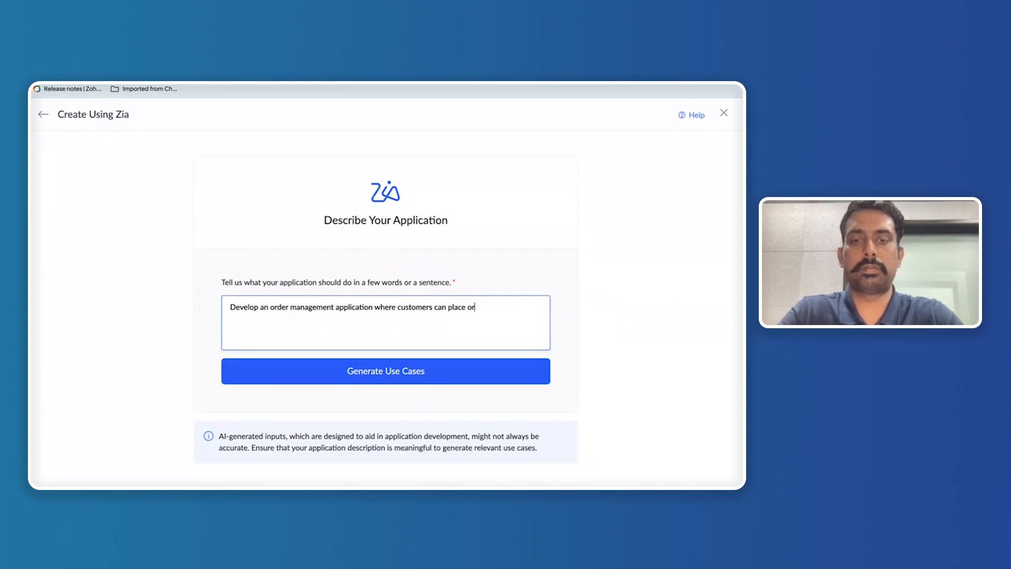
text(ders and )
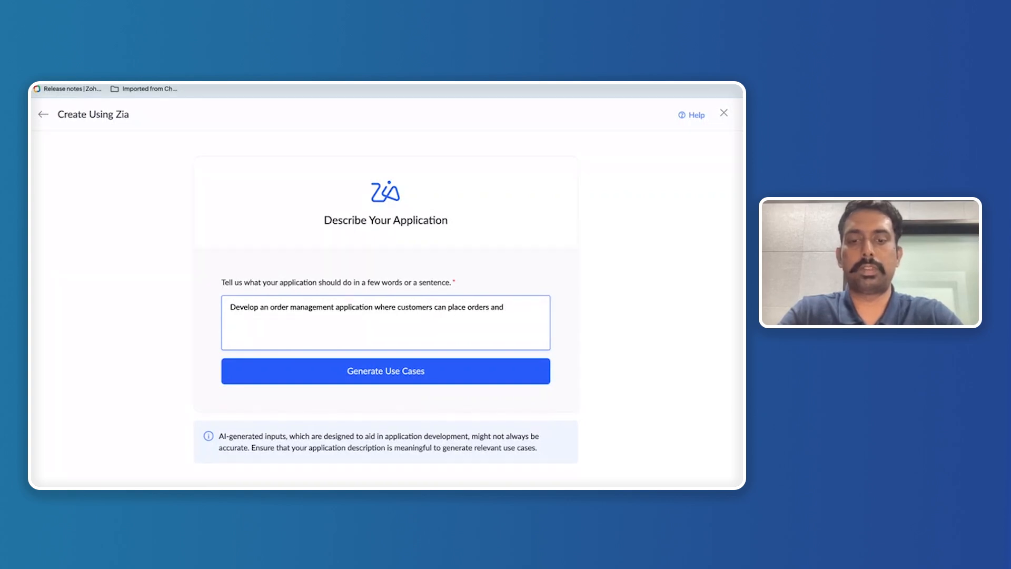
text(or)
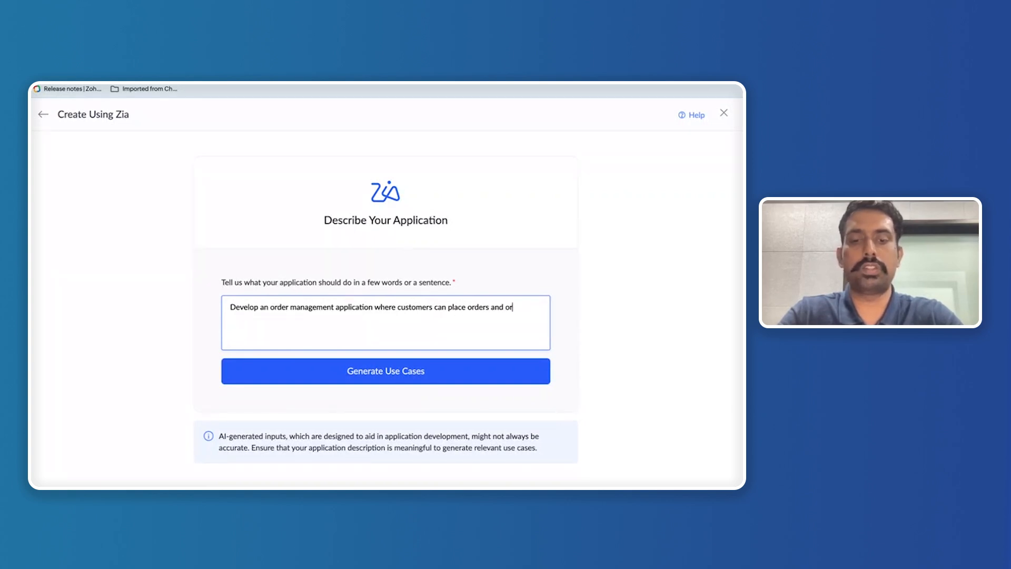
text(ganizat)
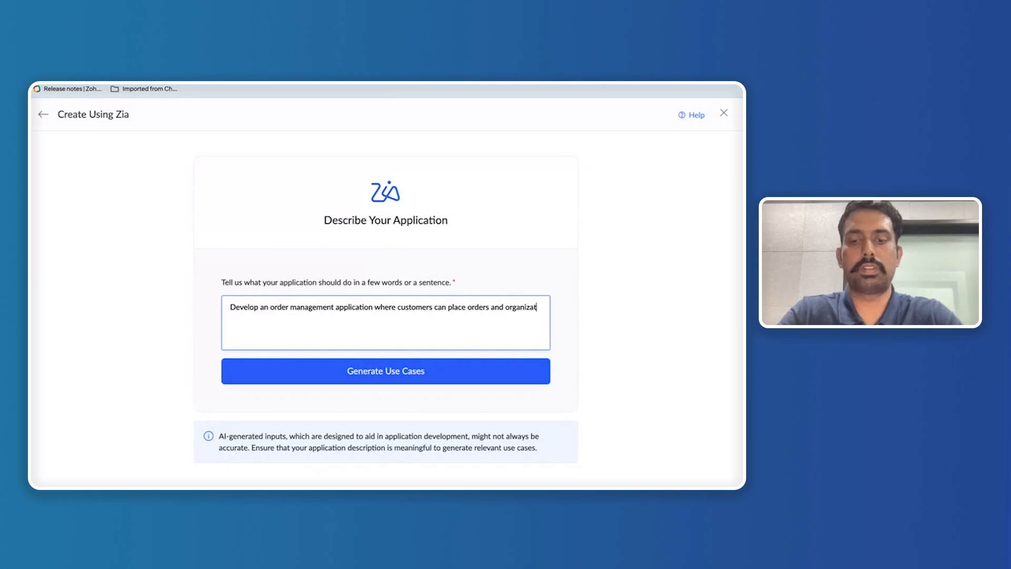
text(ions can ma)
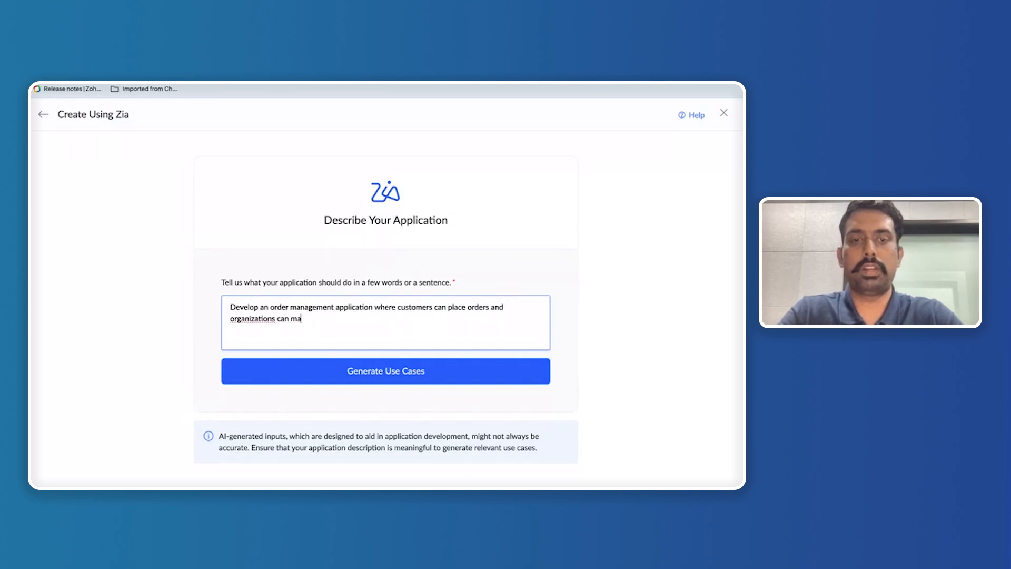
text(intain inven)
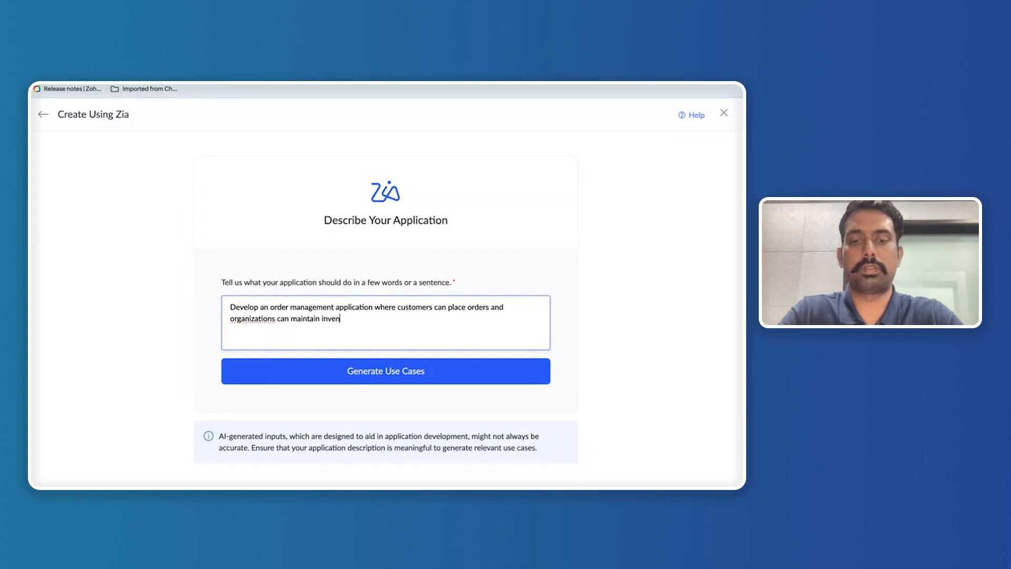
text(tory)
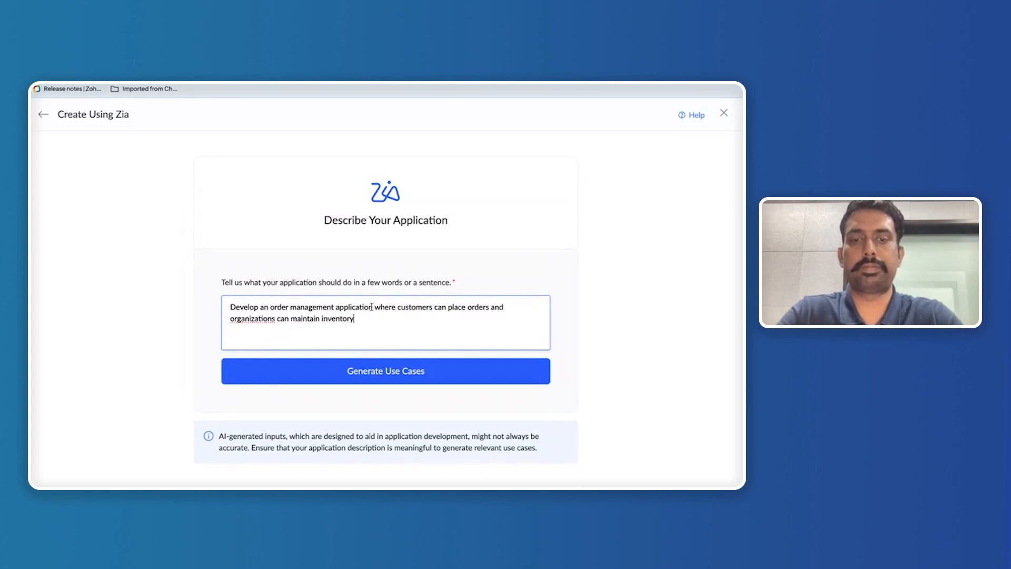
click(413, 370)
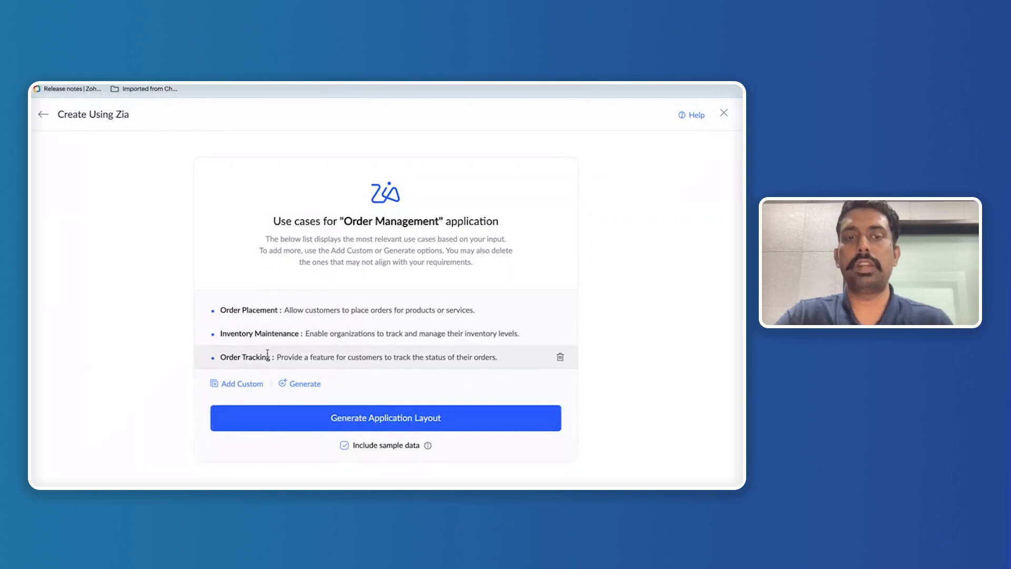
Step: Add the custom use case "Feedback form for customers" and have Zia generate one more use case
click(241, 384)
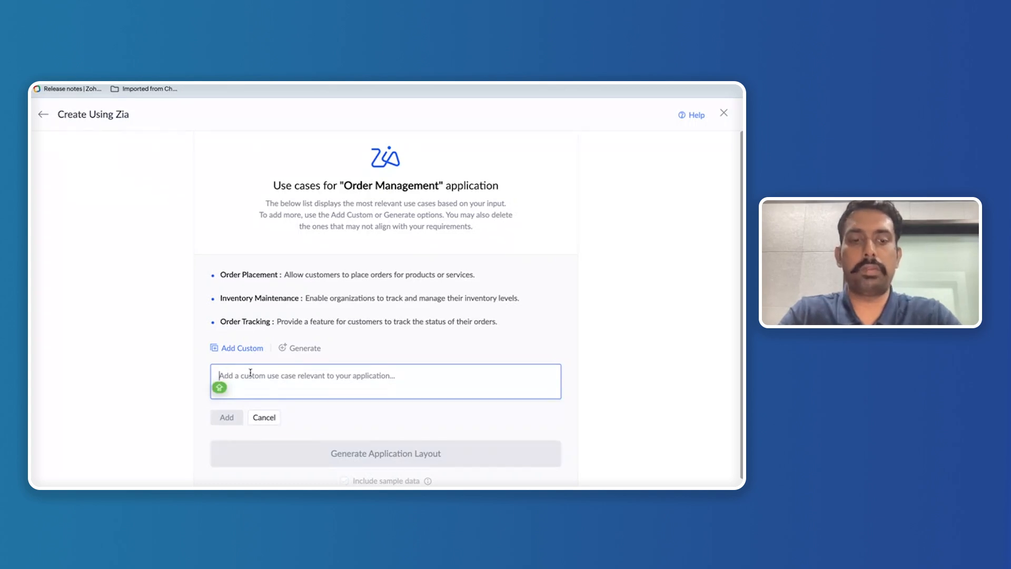
text(Feedb)
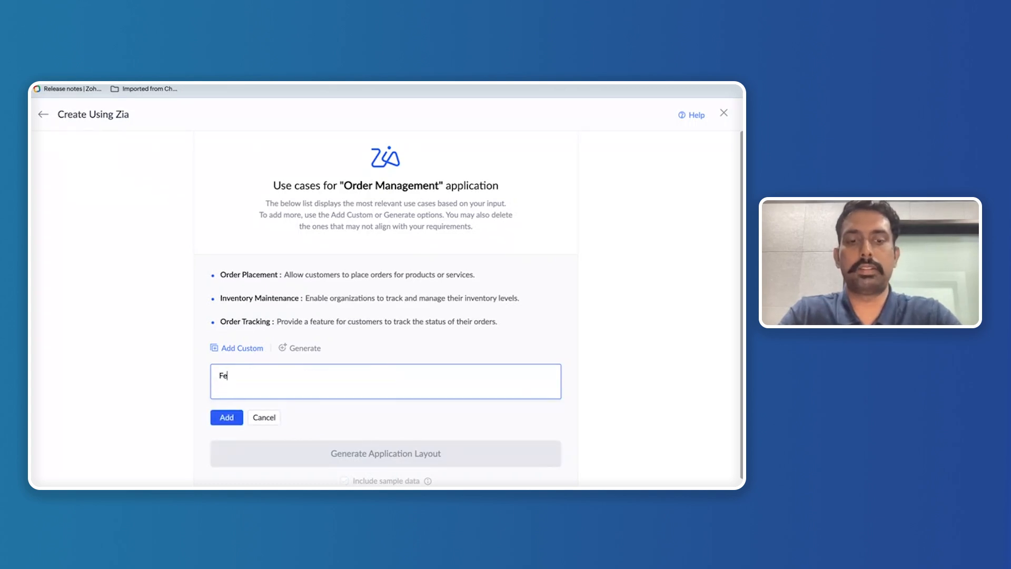
text(d)
key(BackSpace)
text(form fo)
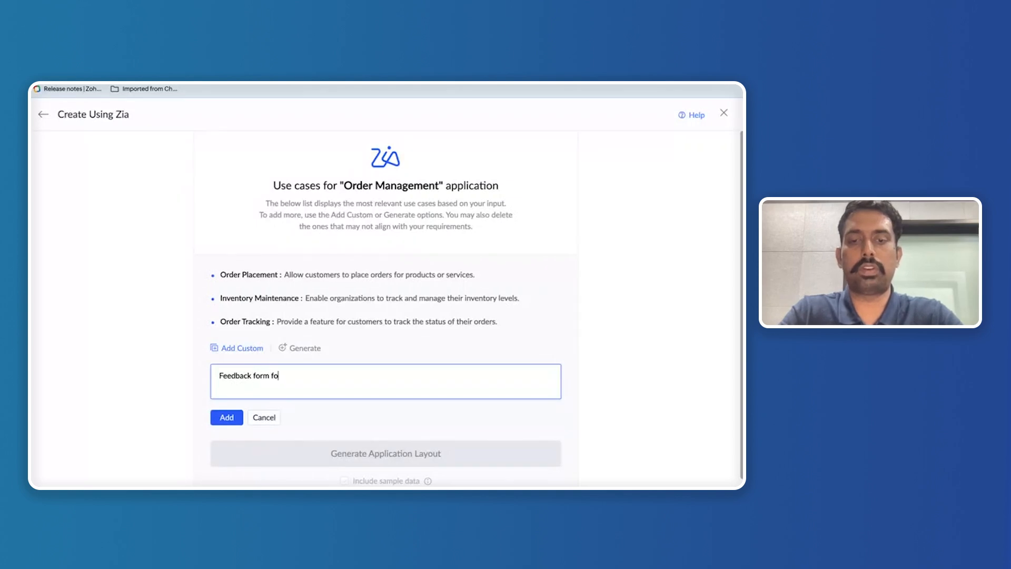
text(r customers)
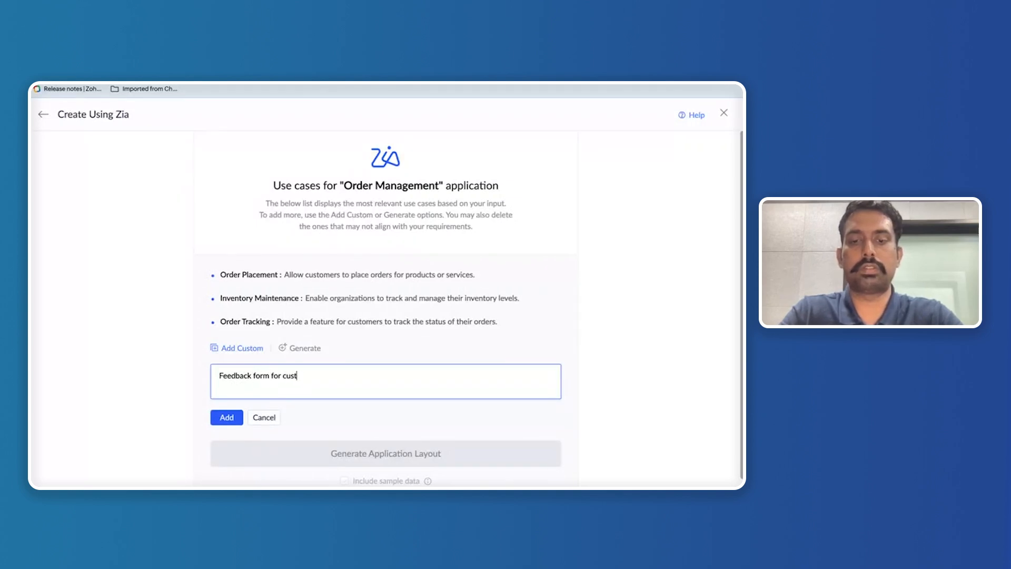
click(233, 419)
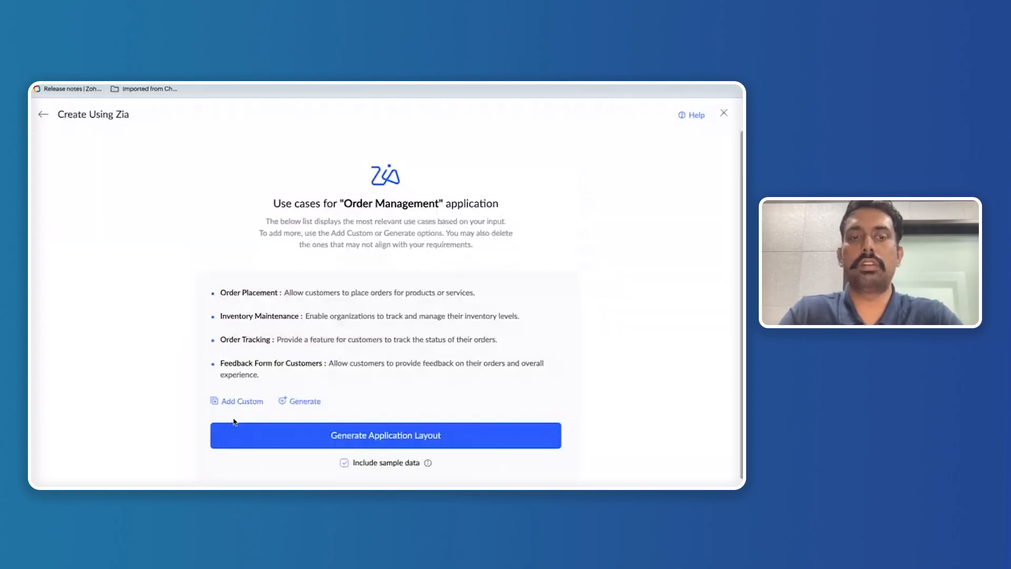
click(307, 402)
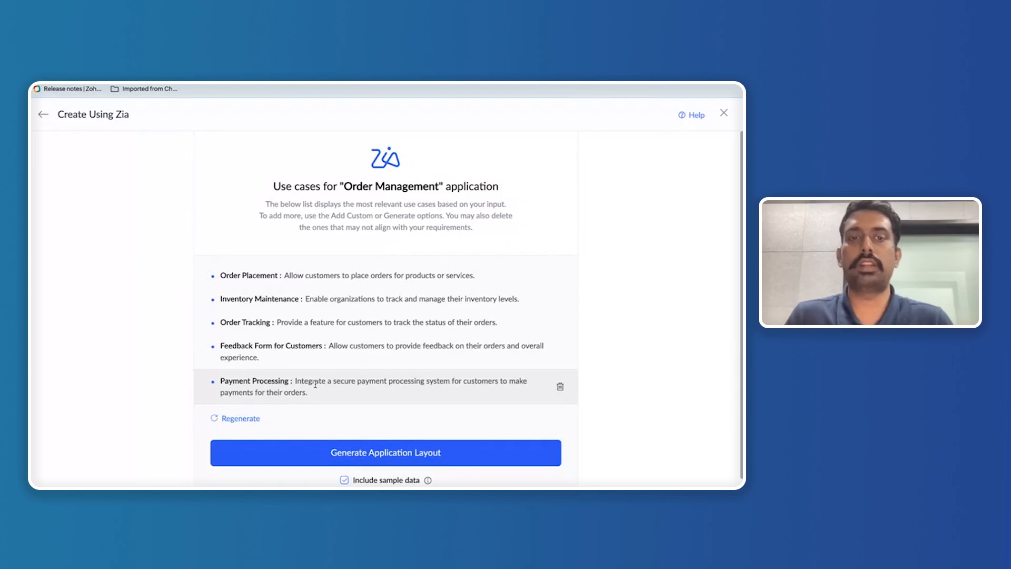
Step: Generate the application layout with sample data included and check the quantities in the Order table
scroll(382, 447, down, 1)
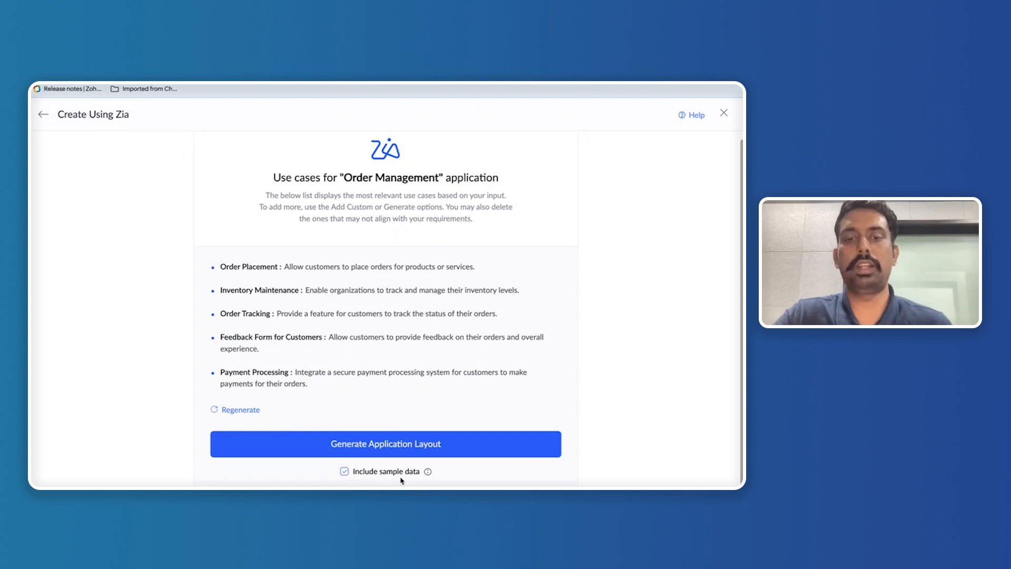
click(358, 450)
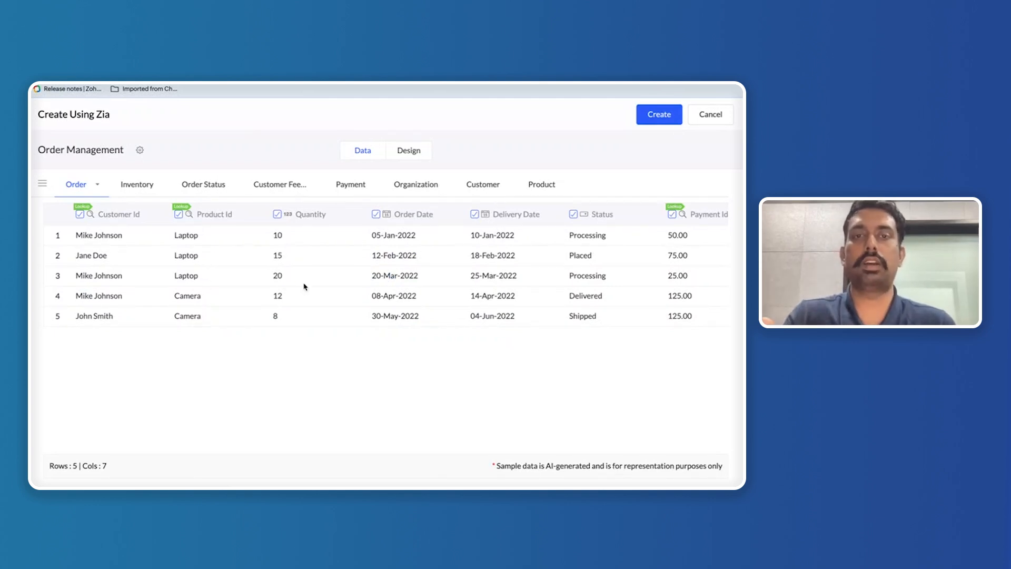
click(280, 237)
click(275, 274)
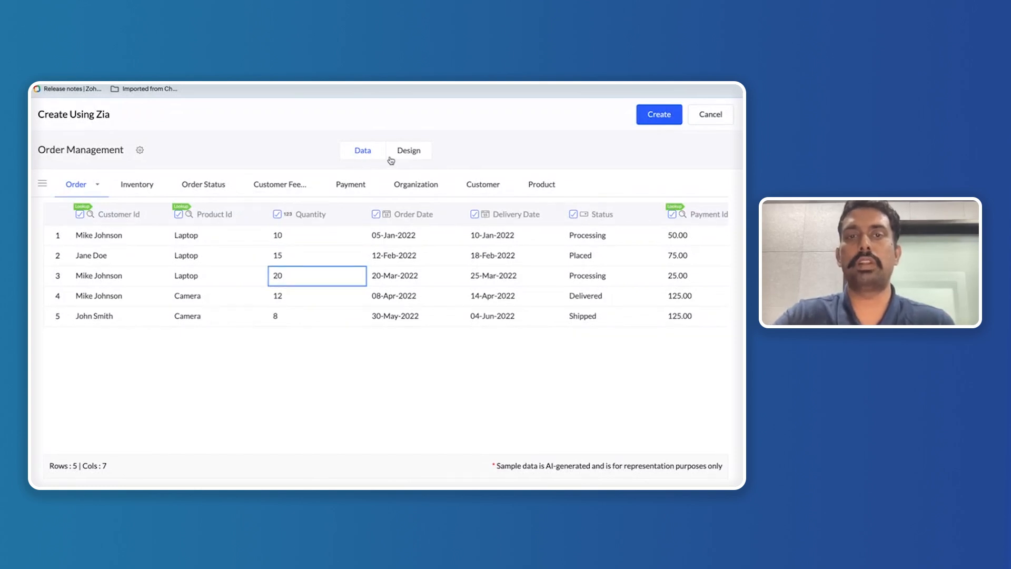
Step: Examine the tables and their relationships in the generated design, and return to the sample data
click(409, 153)
scroll(300, 323, down, 2)
scroll(303, 325, up, 2)
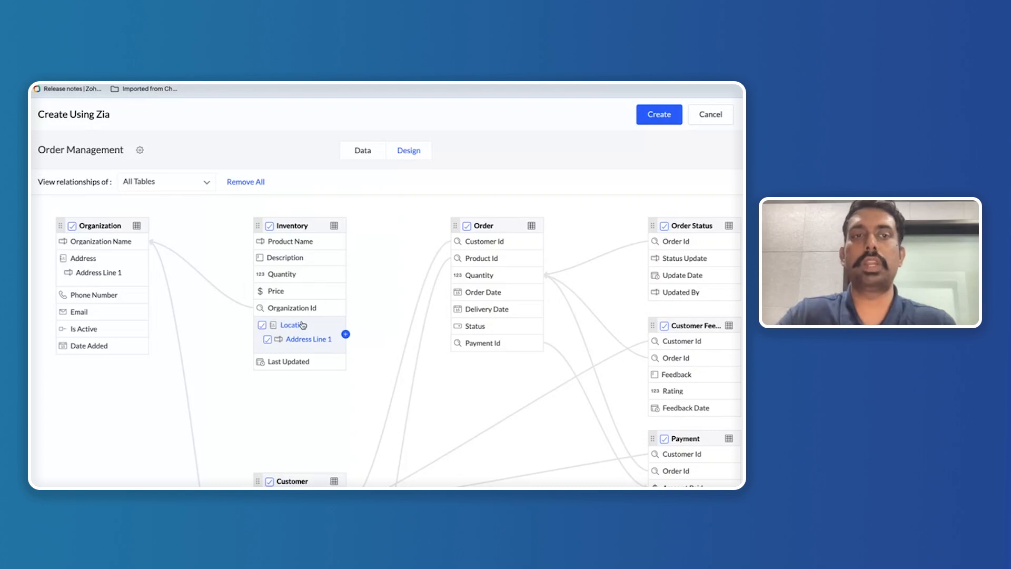
click(382, 154)
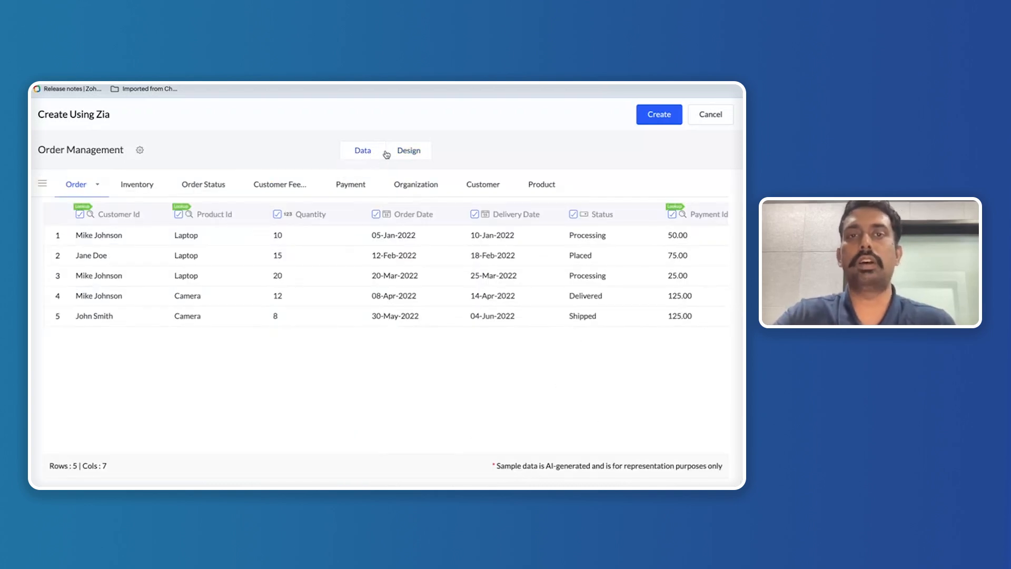
Step: Create the Order Management application from the generated layout and access it
click(655, 119)
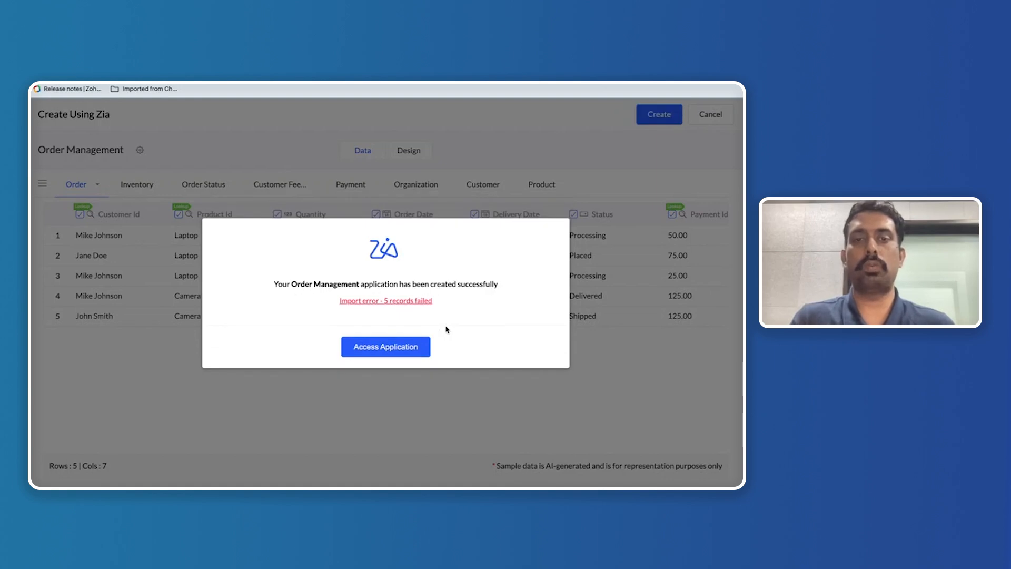
click(413, 346)
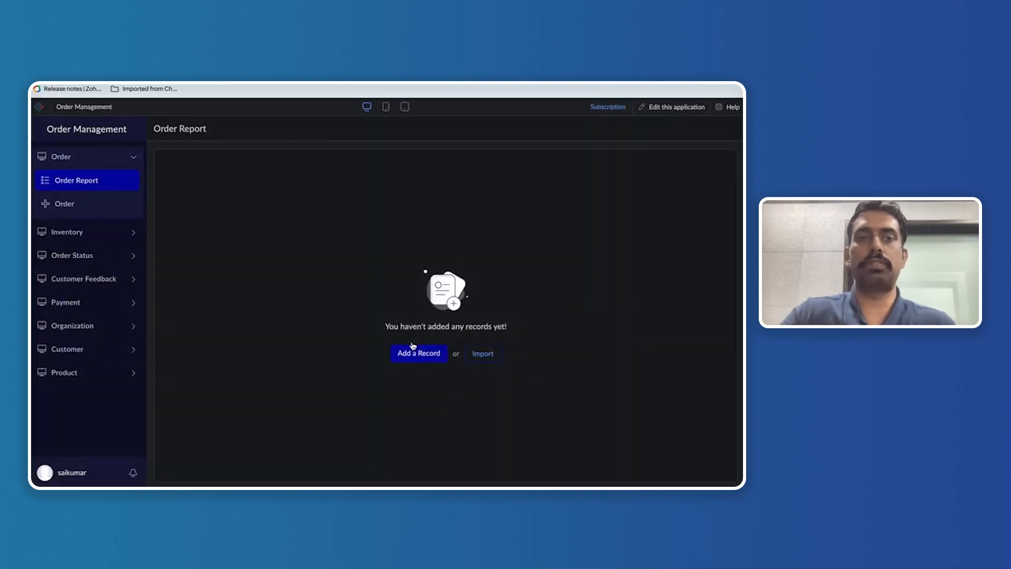
Step: Check the Inventory Report, the Order Report and the Order form in the live application
click(96, 233)
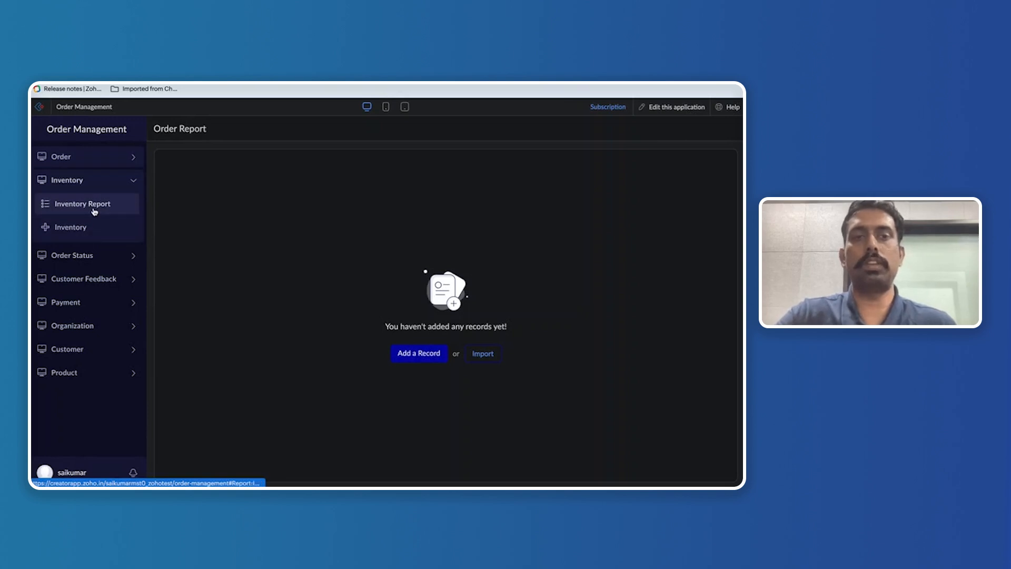
click(95, 209)
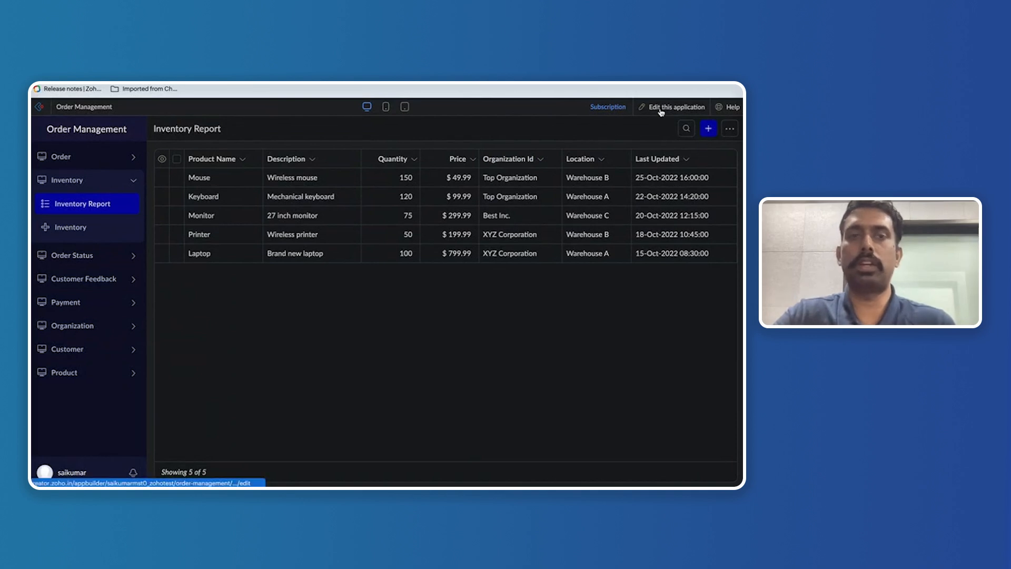
click(125, 157)
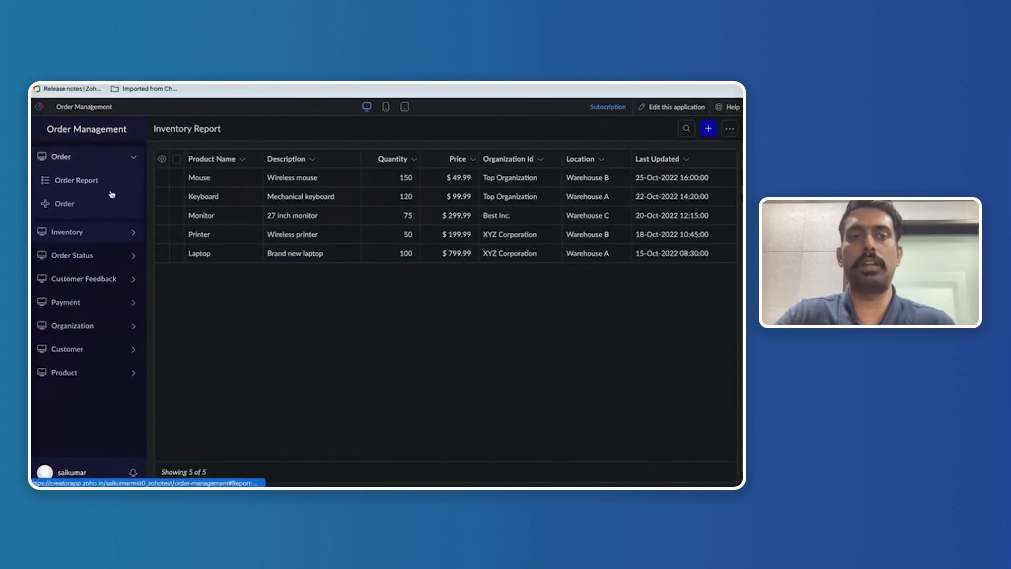
click(110, 187)
click(112, 203)
Step: Open the application for editing and have Zia suggest fields for a new service supplier feedback form
click(670, 106)
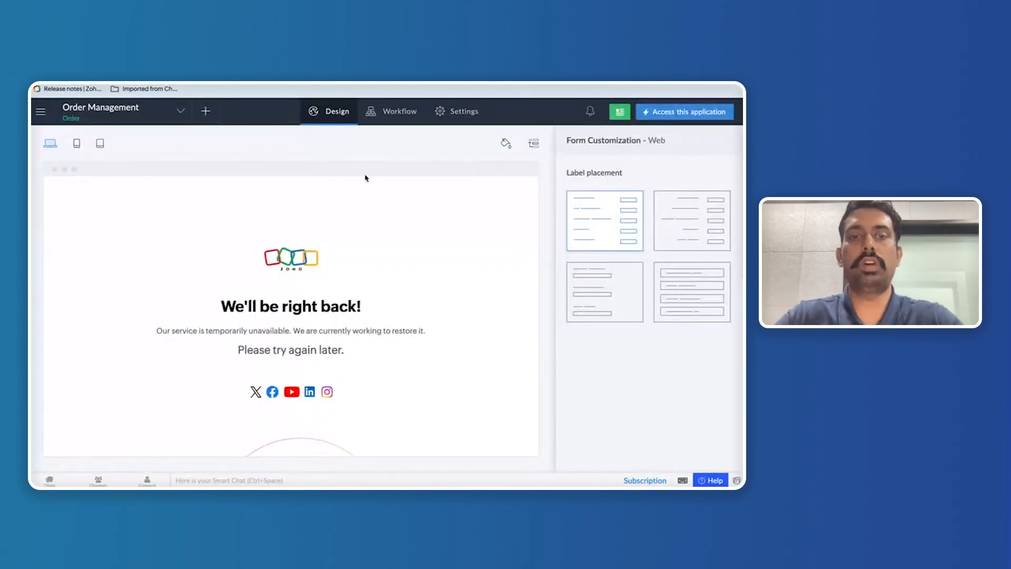
click(206, 112)
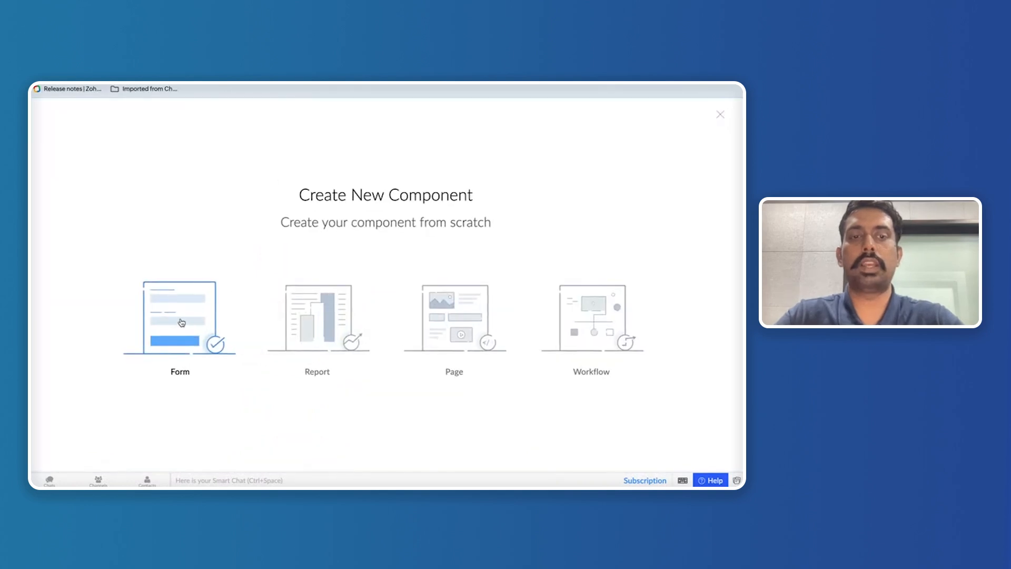
click(185, 315)
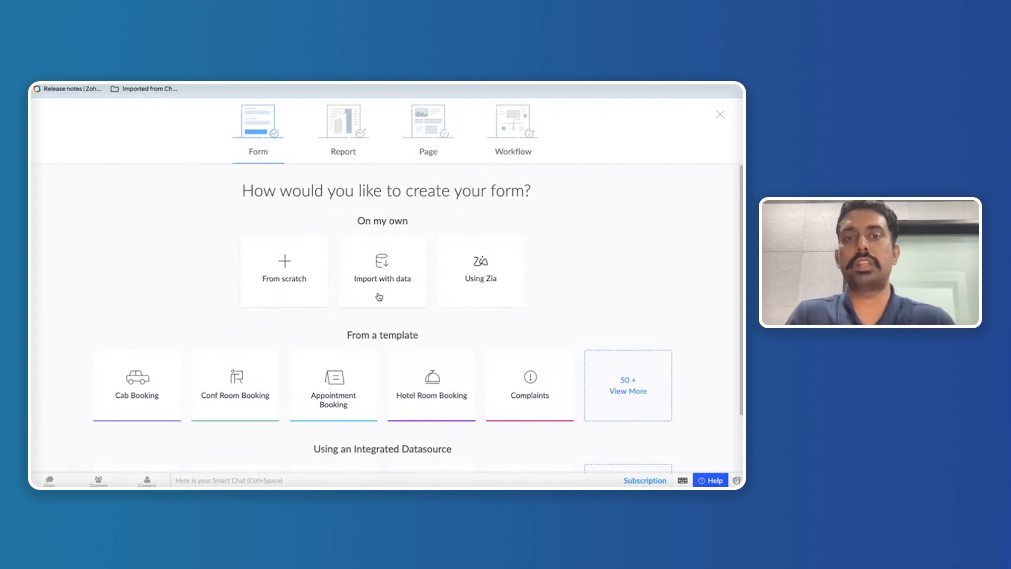
click(505, 279)
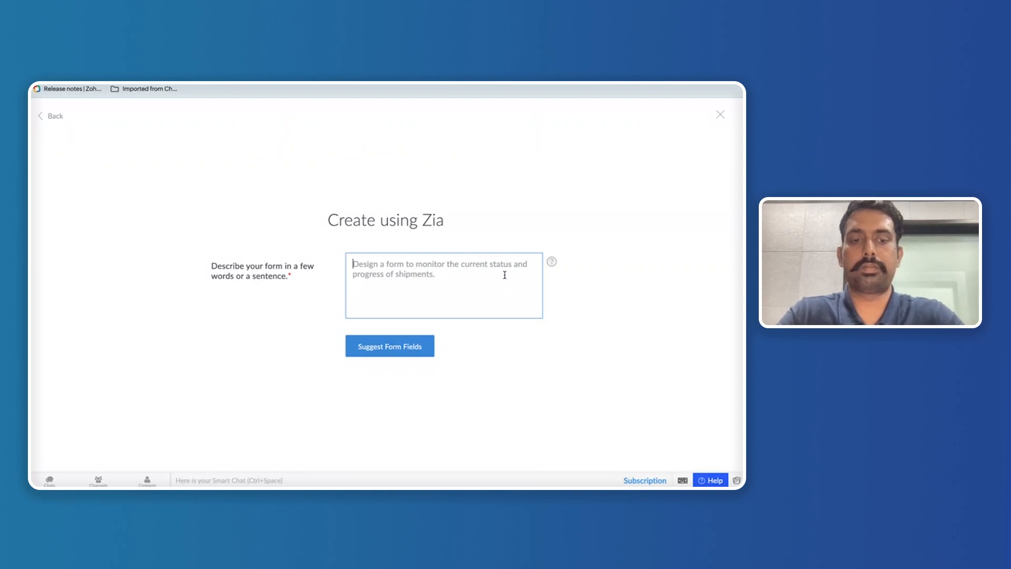
text(Design a form for)
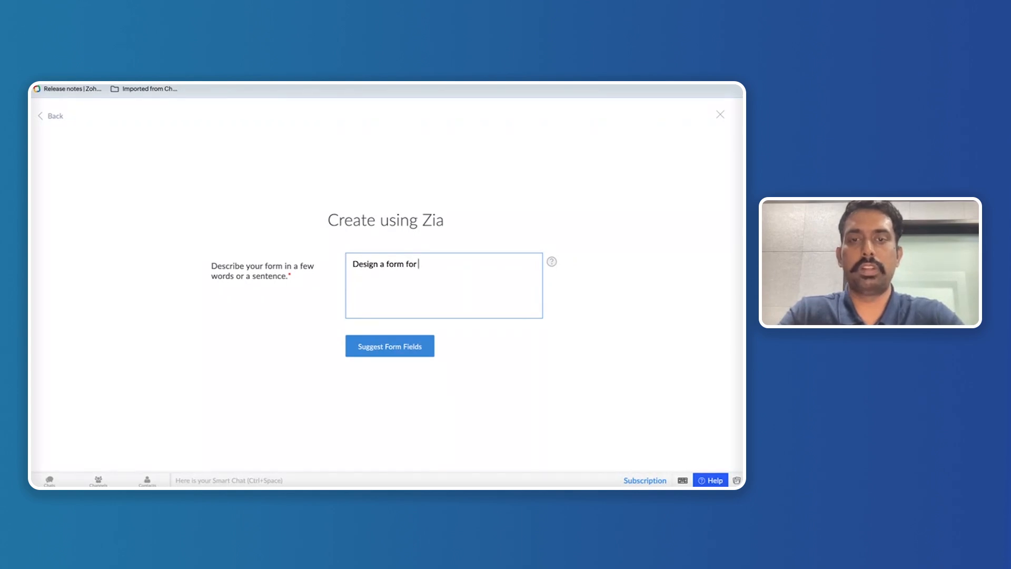
text( servic)
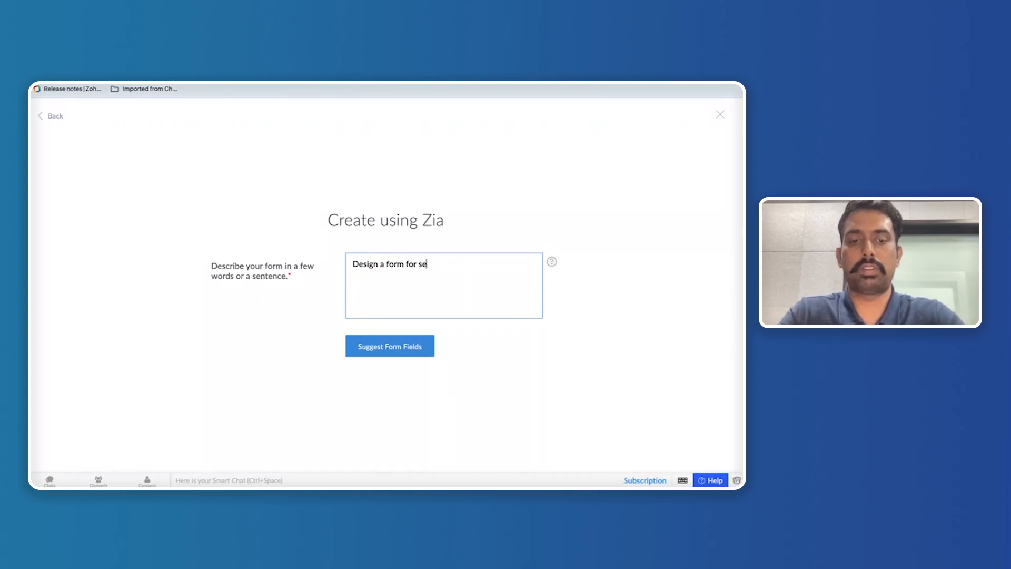
text(or supplier feedback)
click(421, 349)
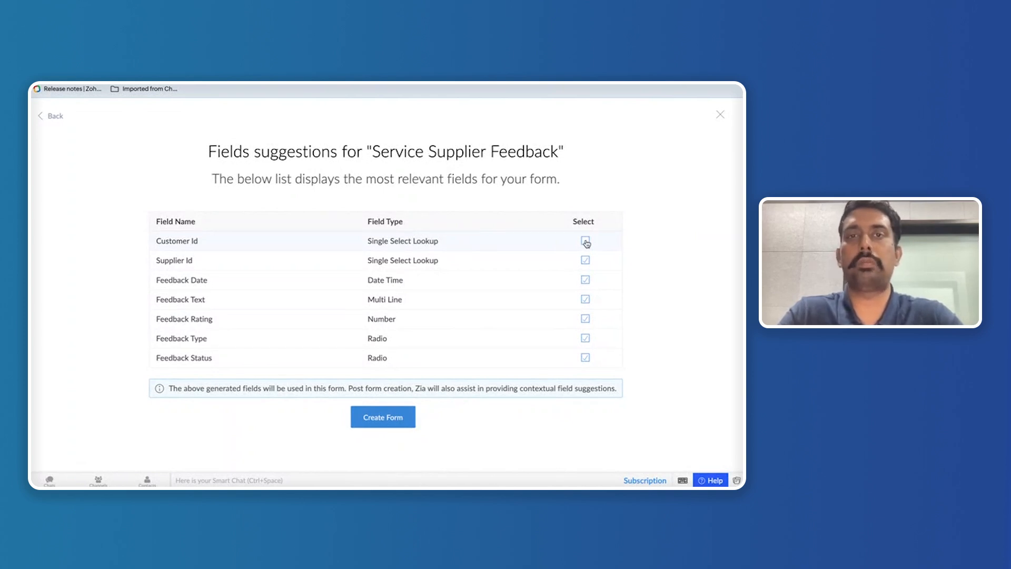
Step: Exclude the Customer Id field from the suggestions and create the Service Supplier Feedback form
click(586, 242)
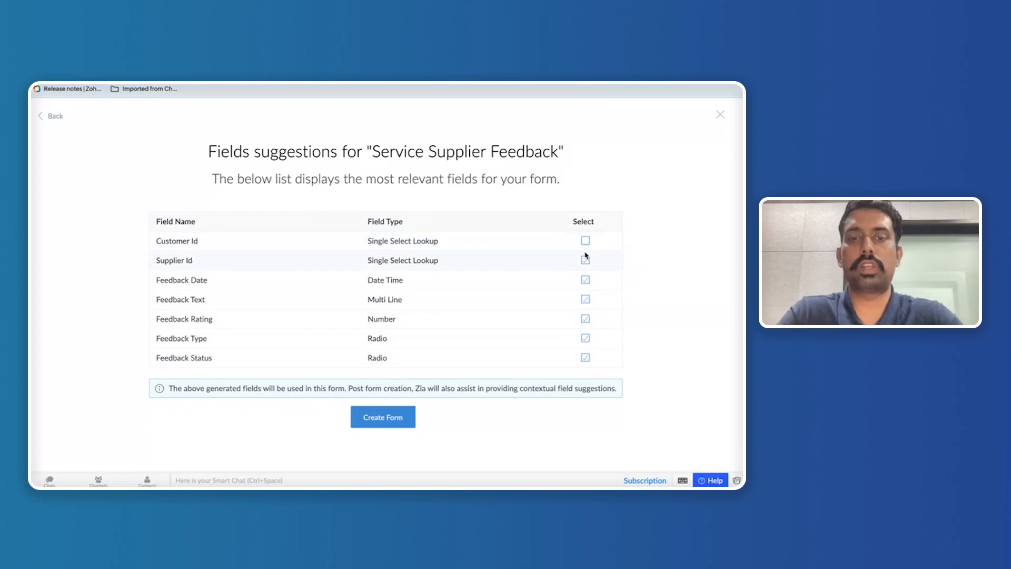
click(379, 420)
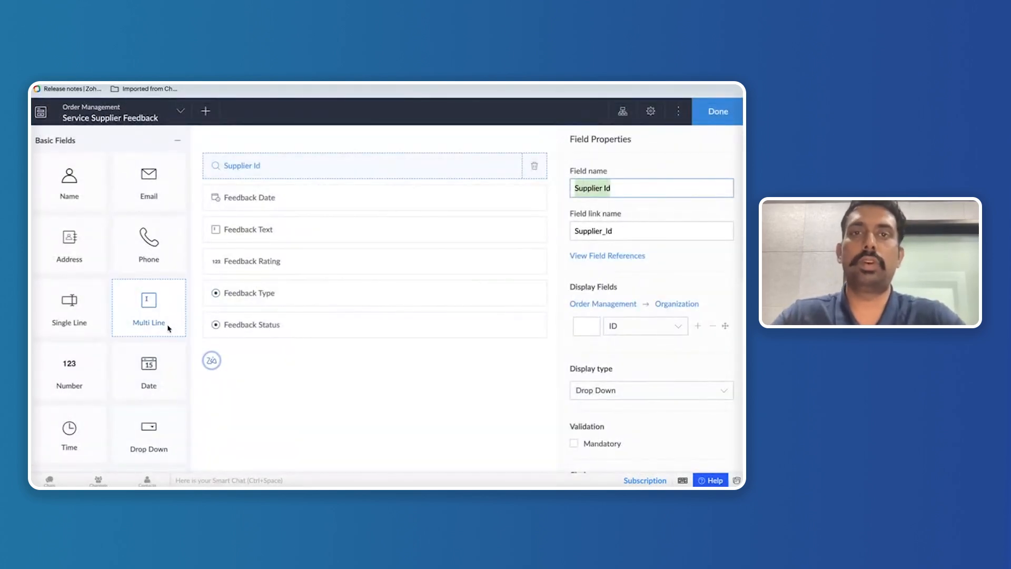
Step: Add Zia's suggested fields Service Quality Rating and Feedback Given By to the Service Supplier Feedback form
click(212, 363)
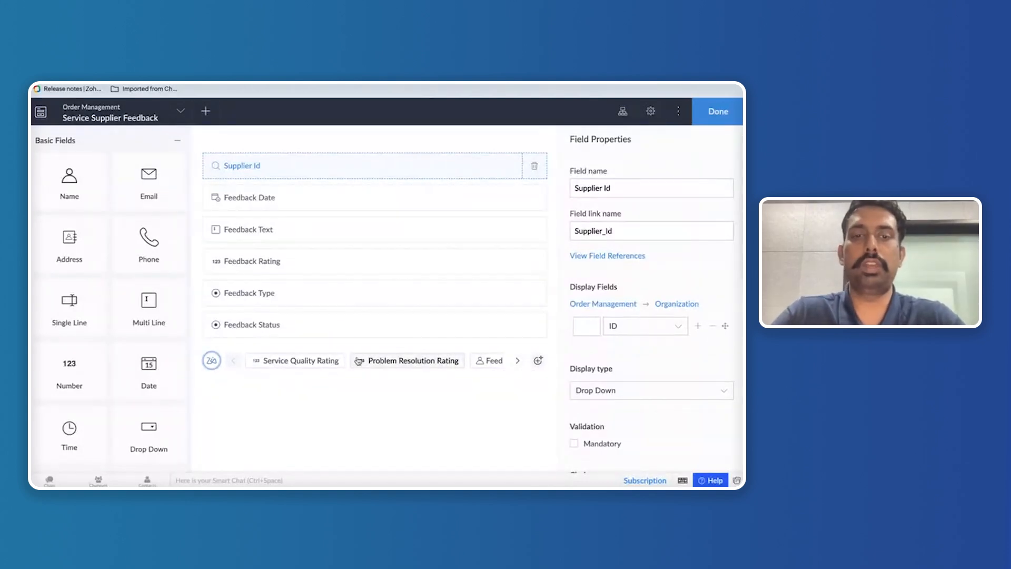
click(293, 363)
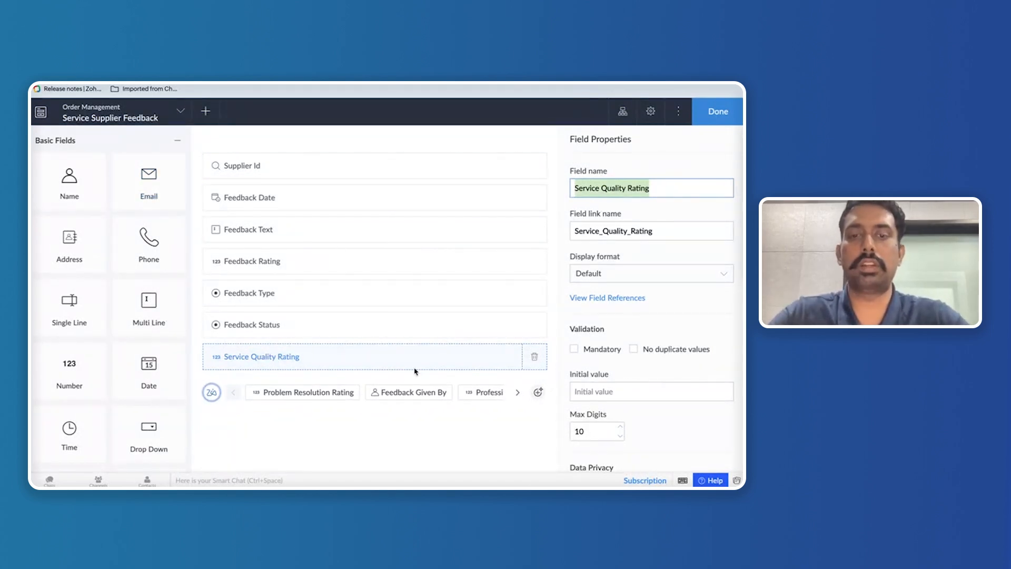
click(419, 393)
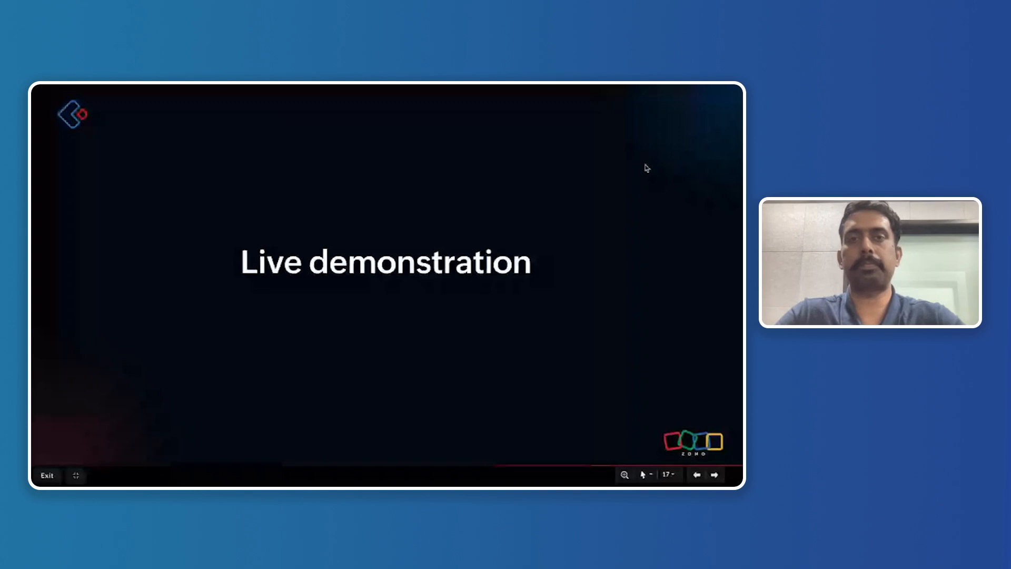
key(Right)
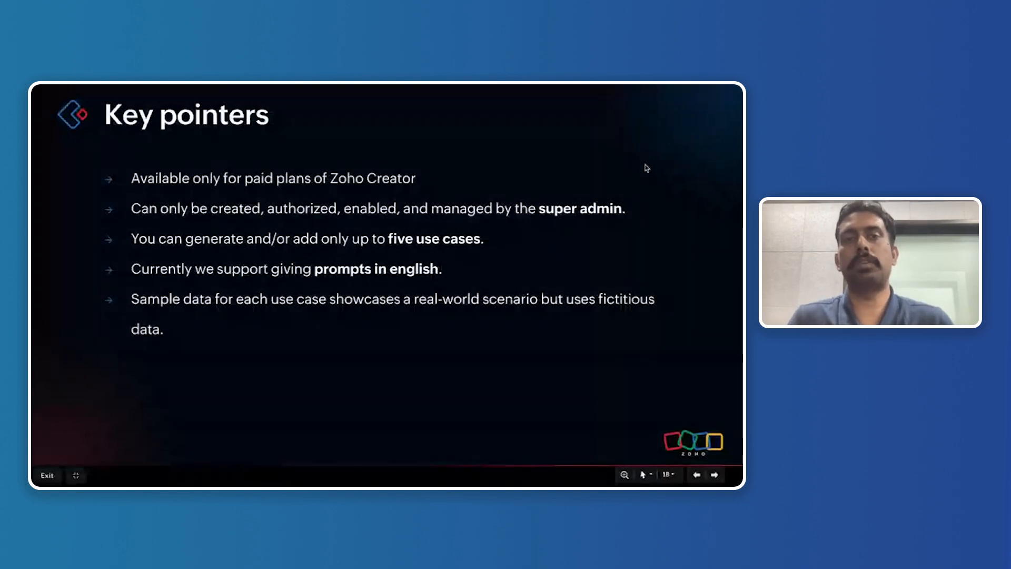
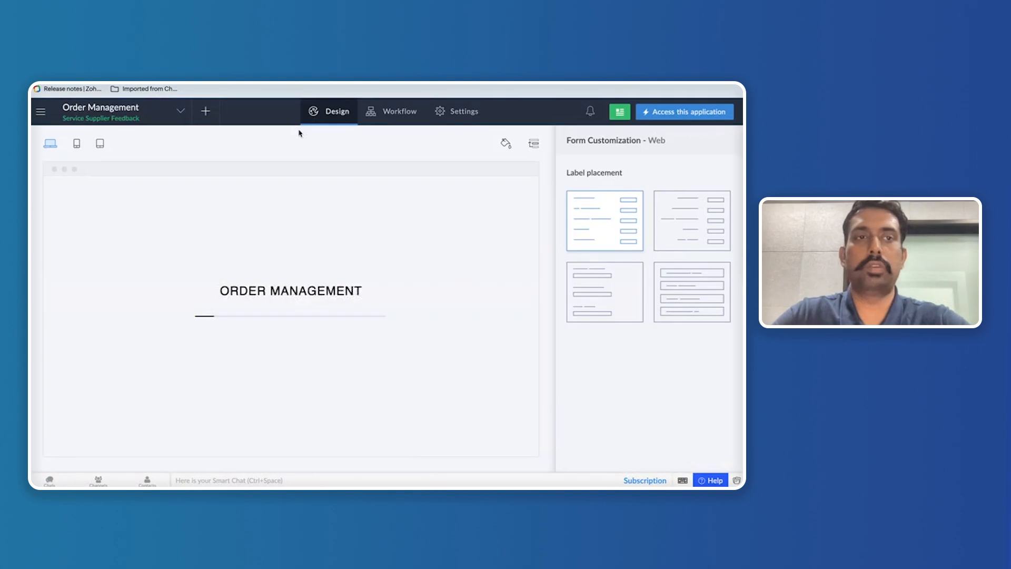
Step: Return from the app builder to the Solutions dashboard and open Order Management App
click(41, 113)
click(64, 170)
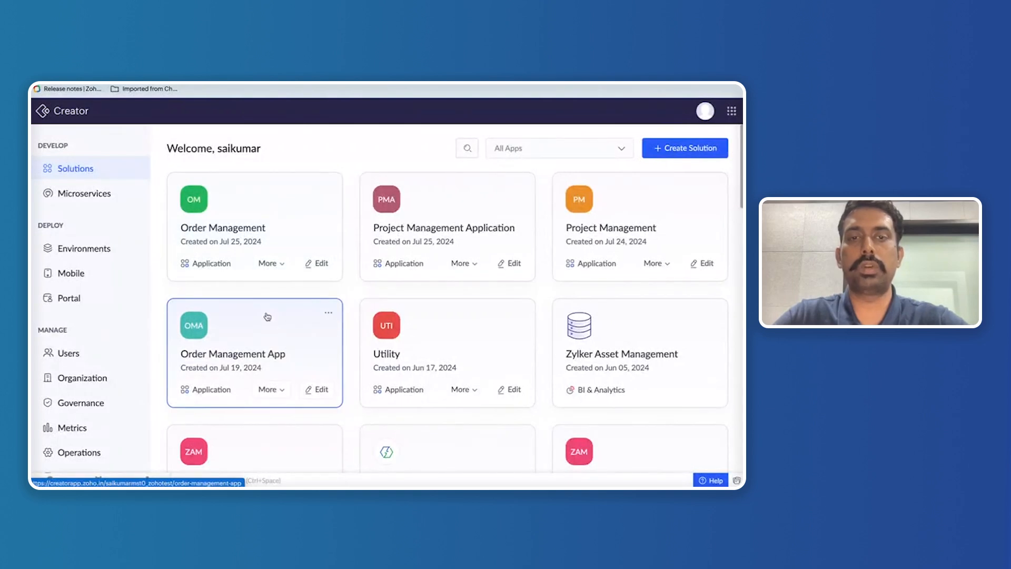
click(267, 317)
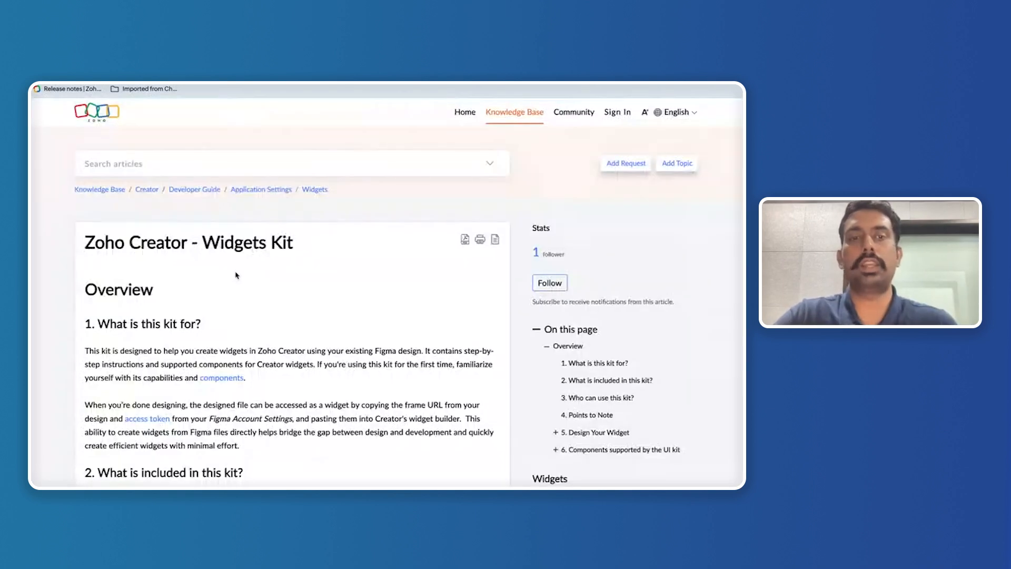
Step: Read the Zoho Creator - Widgets Kit help article, covering its prerequisites, points to note, widget design steps and supported components
scroll(235, 275, down, 2)
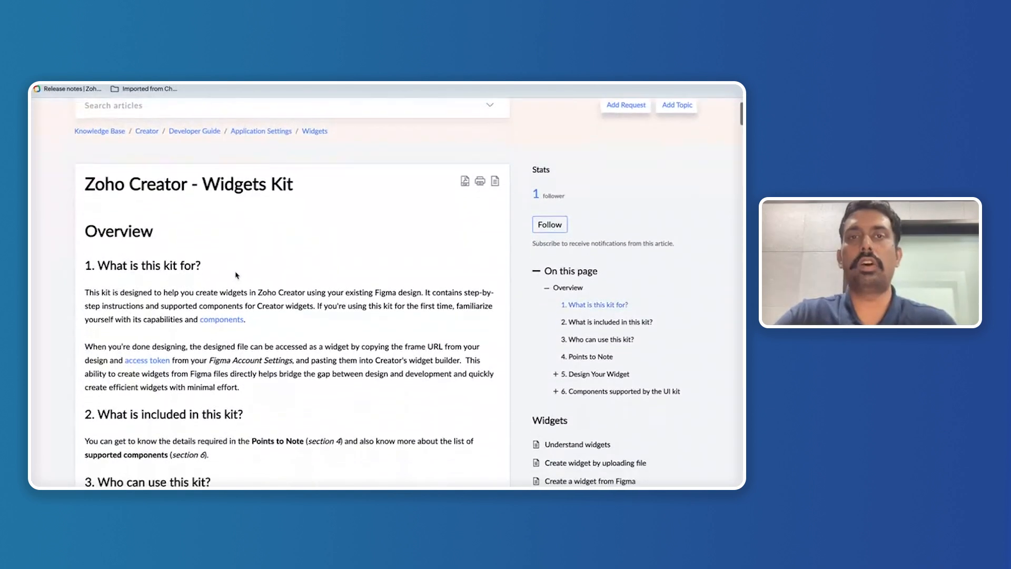
scroll(235, 275, down, 1)
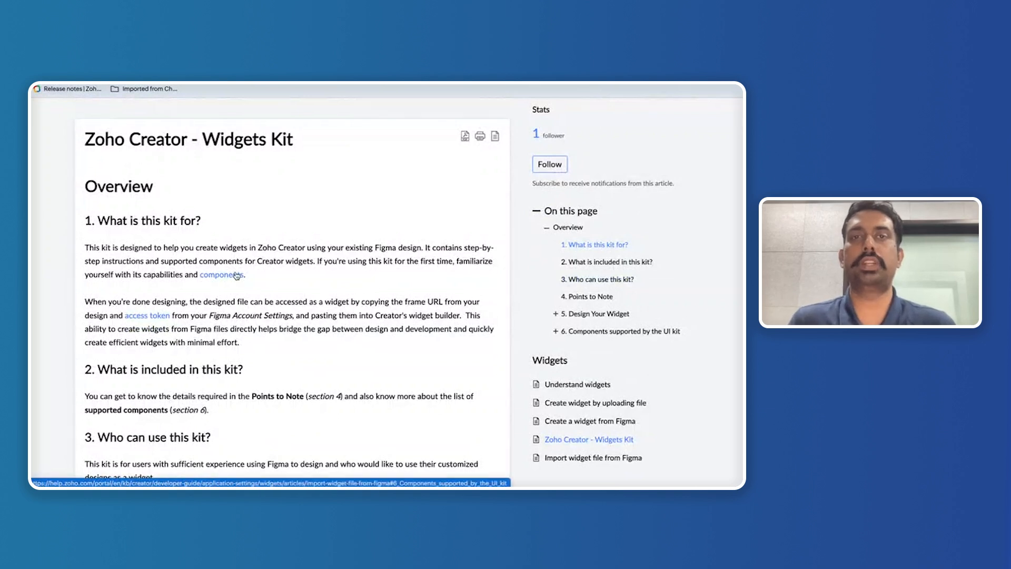
scroll(237, 274, down, 5)
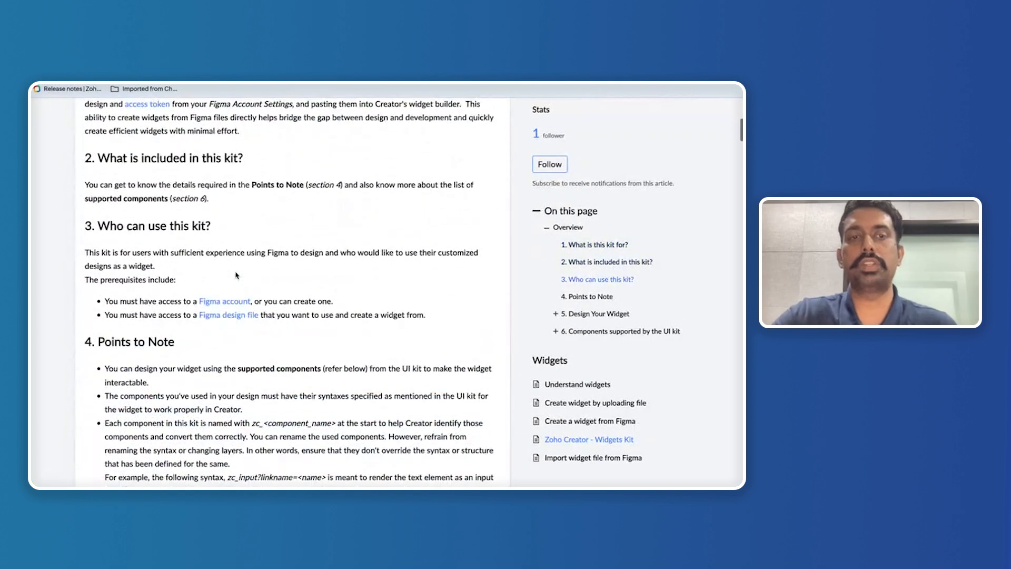
scroll(236, 275, down, 10)
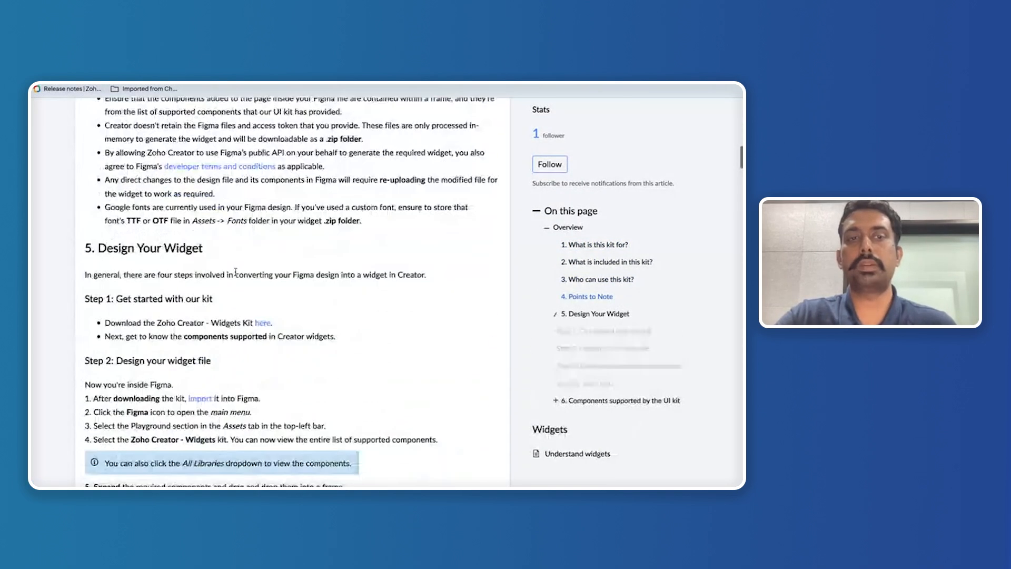
scroll(235, 272, down, 5)
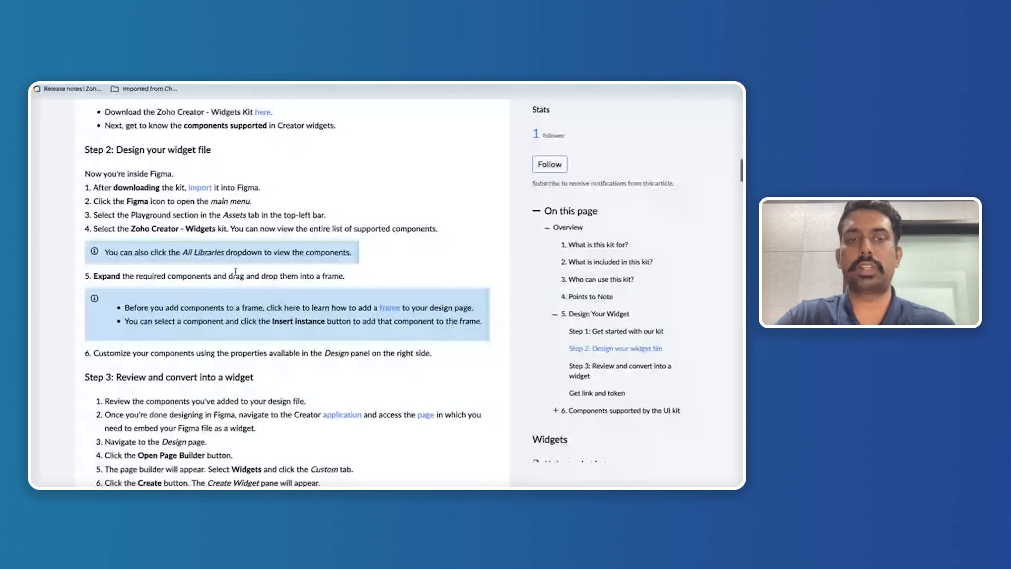
scroll(236, 272, down, 10)
scroll(235, 274, down, 9)
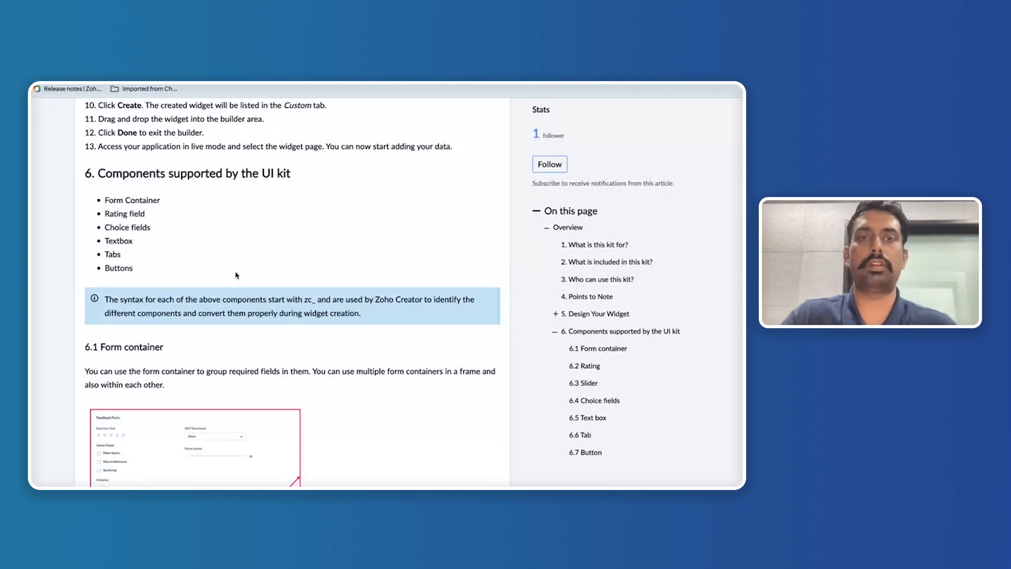
Step: Go back to Step 1 of the article and open the download page for the Zoho Creator - Widgets Kit
scroll(235, 275, up, 10)
scroll(236, 278, up, 6)
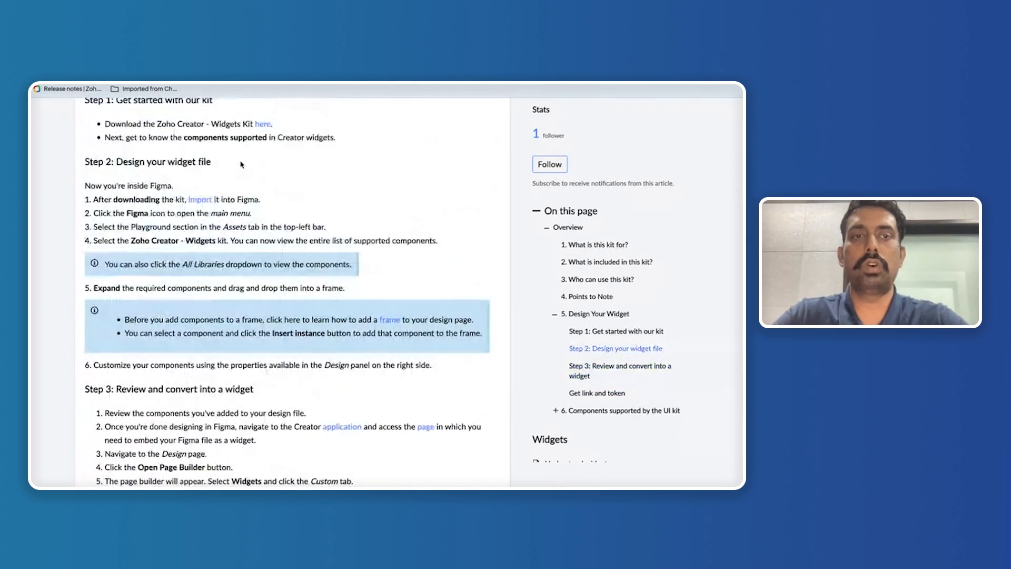
scroll(239, 181, up, 1)
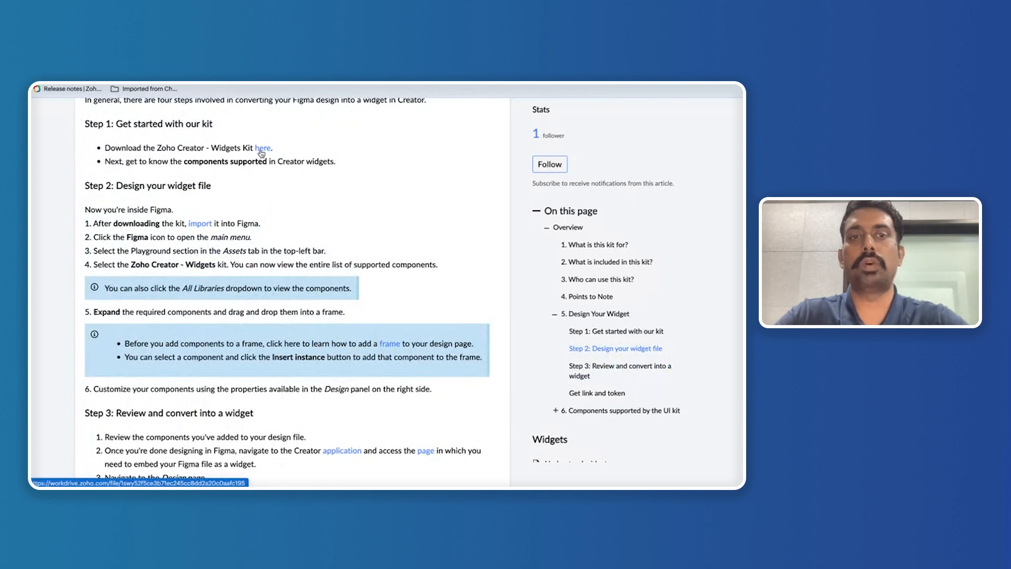
click(261, 148)
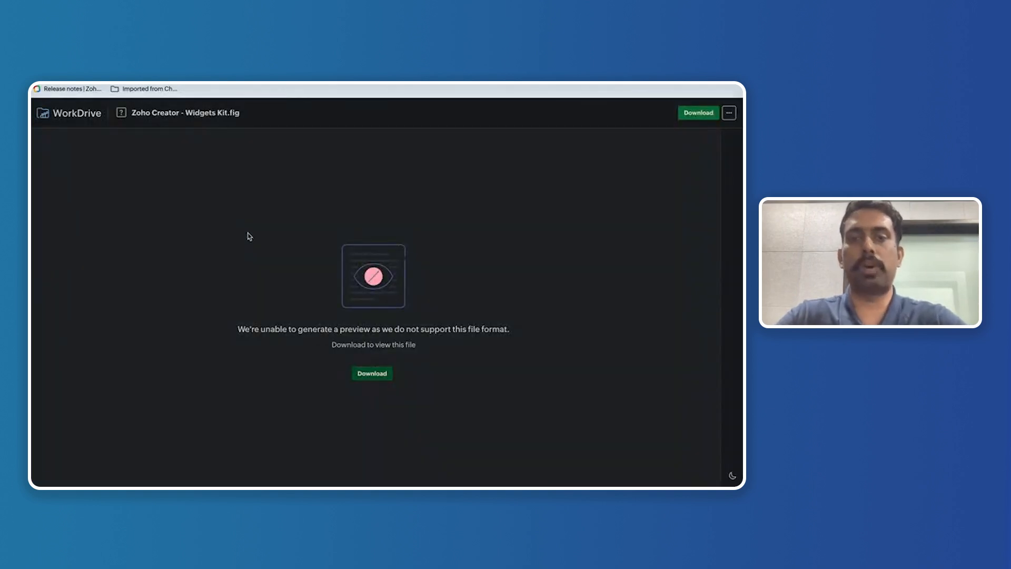
Step: Download the Zoho Creator - Widgets Kit.fig file and switch to the Figma drafts page
click(371, 375)
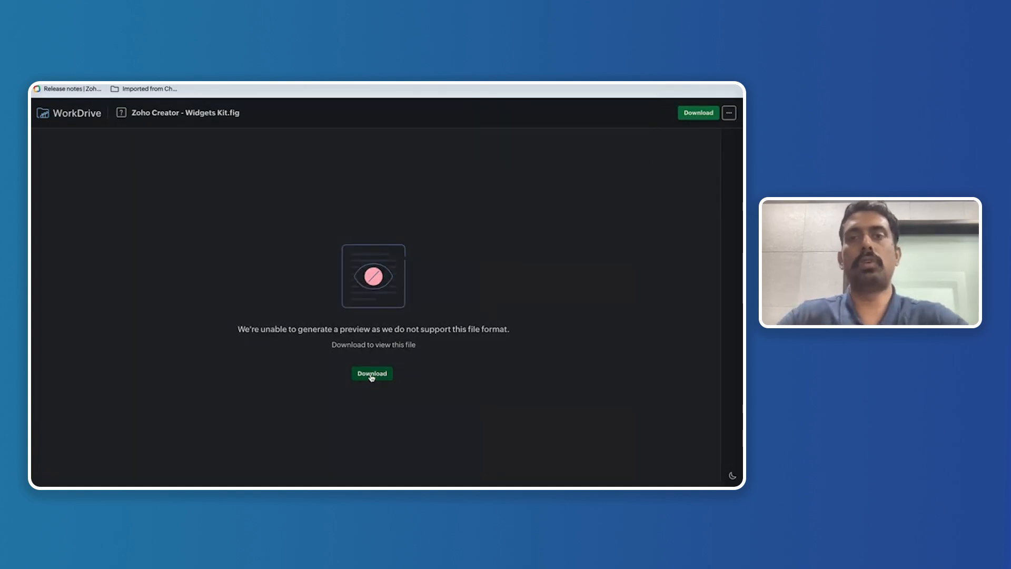
key(ctrl+Left)
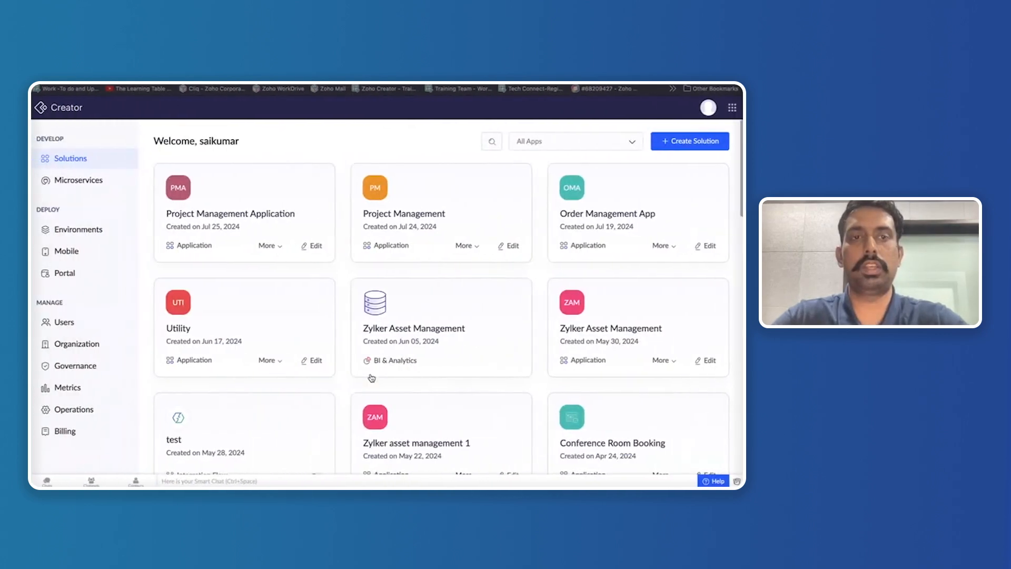
key(ctrl+Right)
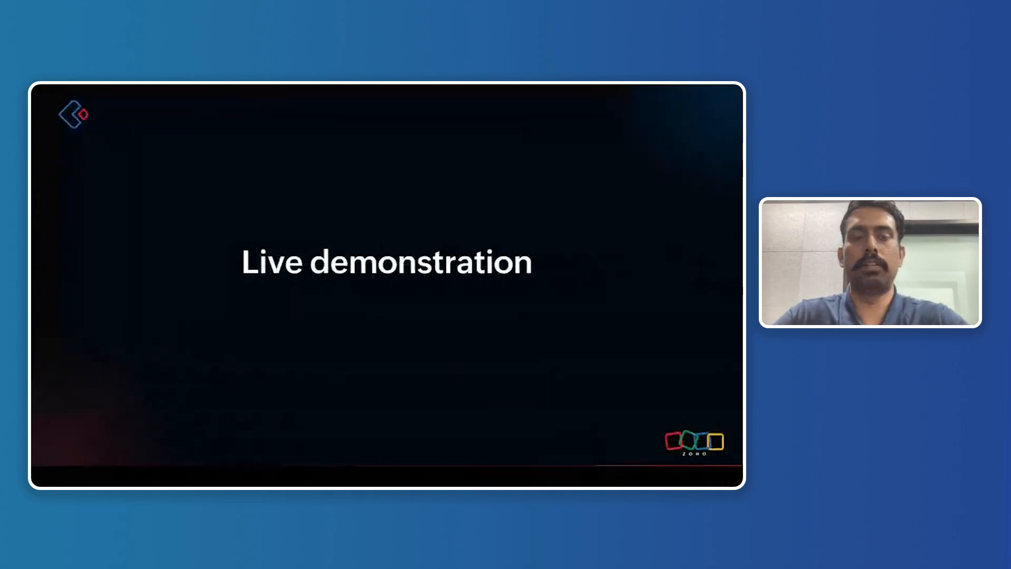
key(Escape)
click(362, 84)
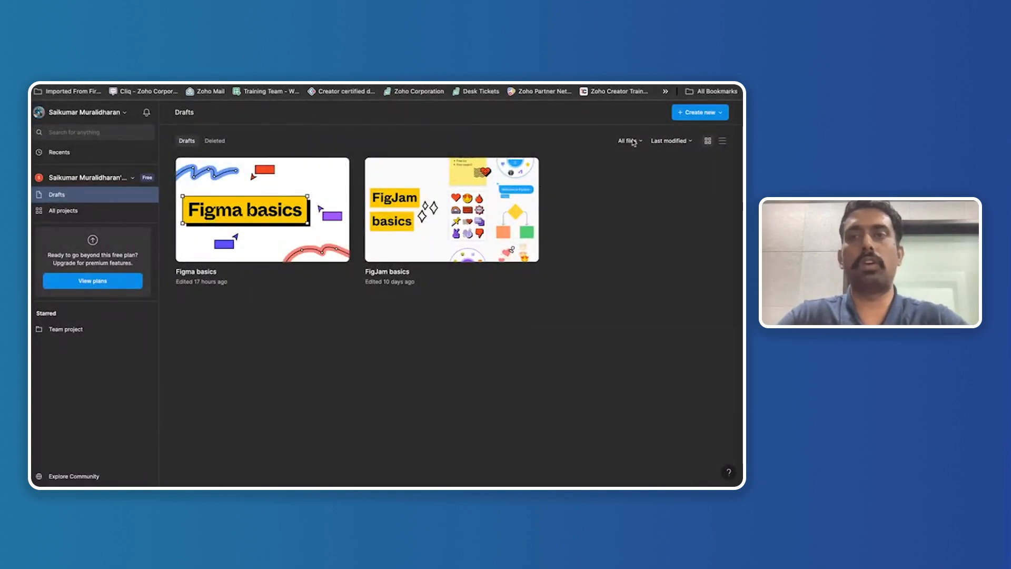
Step: Import Zoho Creator - Widgets Kit (3).fig from the Downloads folder into the Figma drafts
click(705, 115)
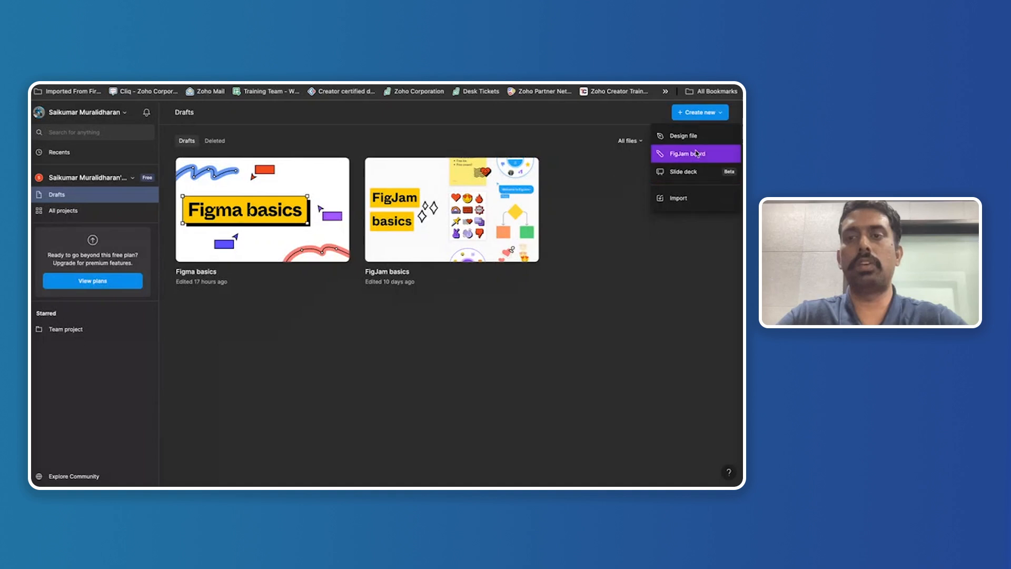
click(680, 199)
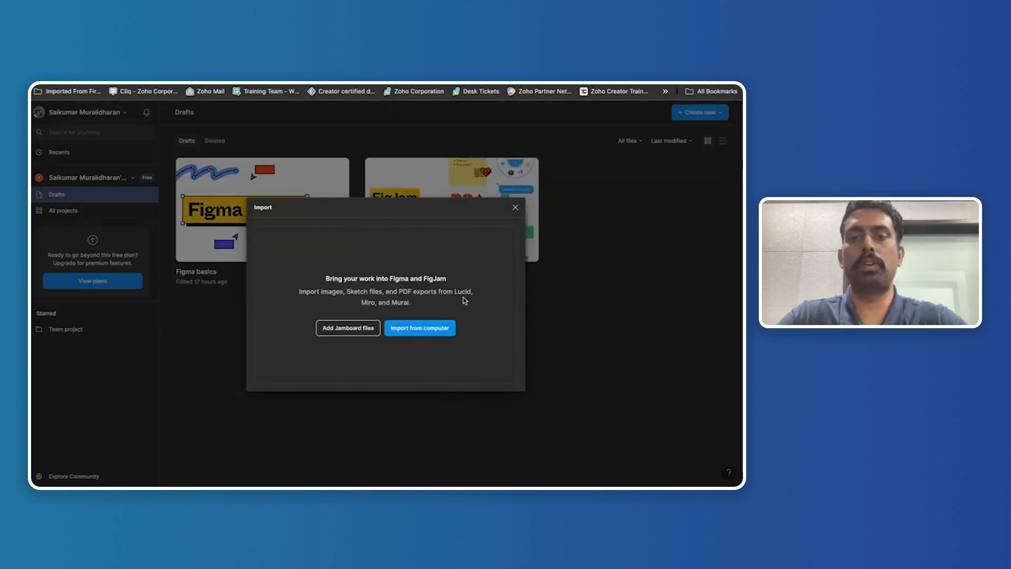
click(427, 335)
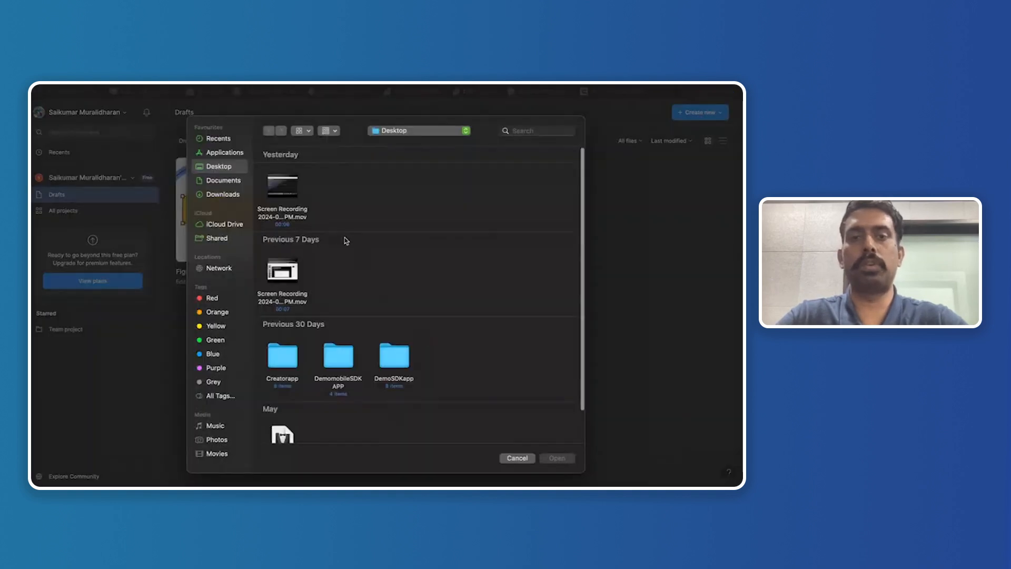
click(236, 141)
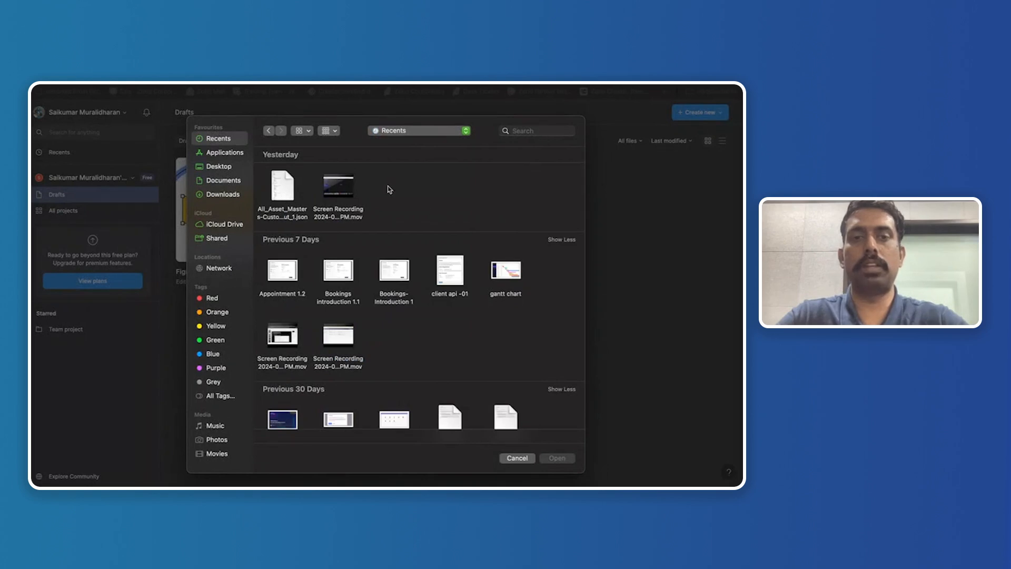
click(229, 195)
click(286, 192)
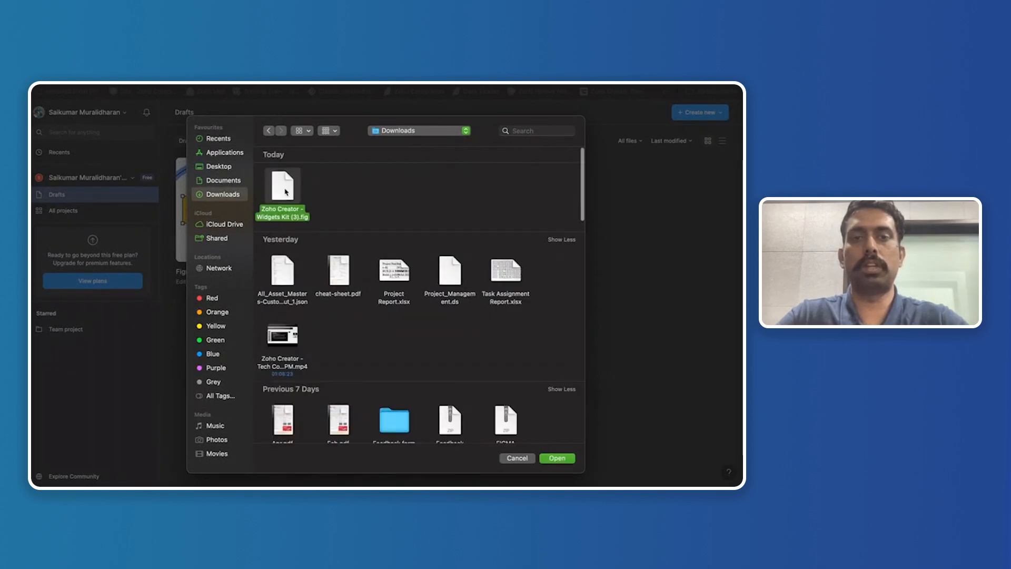
click(555, 459)
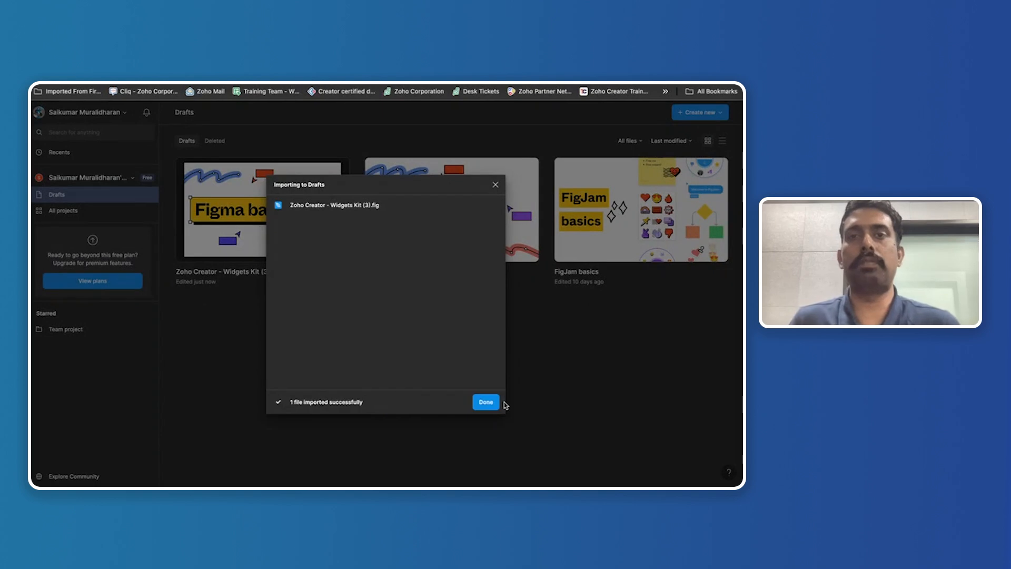
click(487, 402)
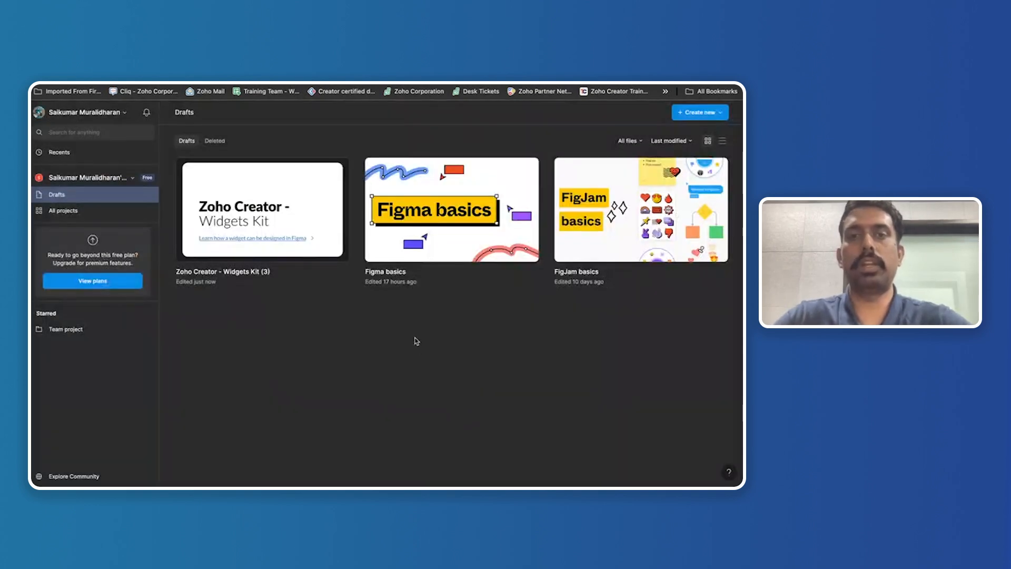
Step: Open the imported Widgets Kit file and follow its link on how a widget can be designed to Step 1 on the Playground page
double_click(272, 243)
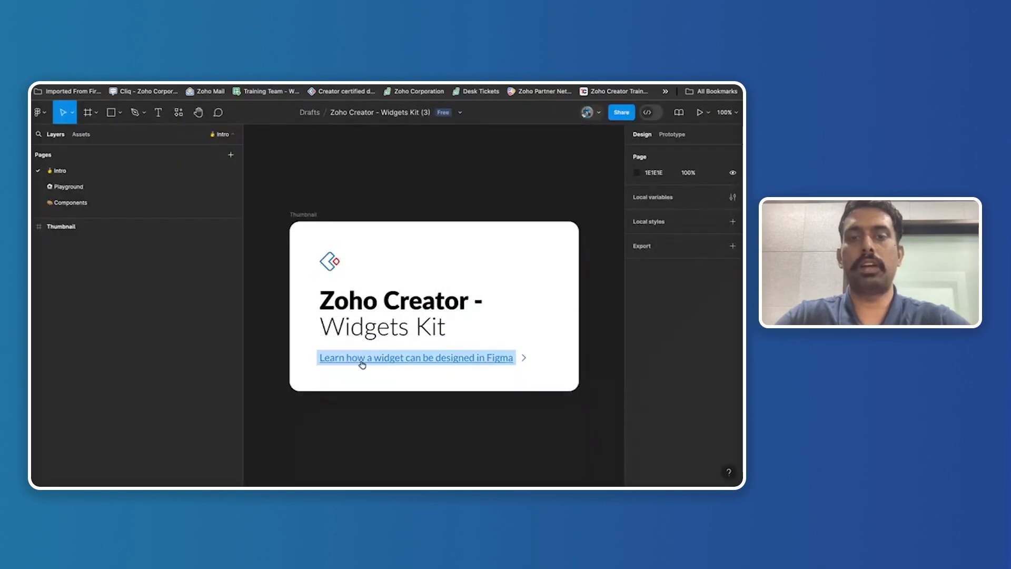
mouse_move(386, 361)
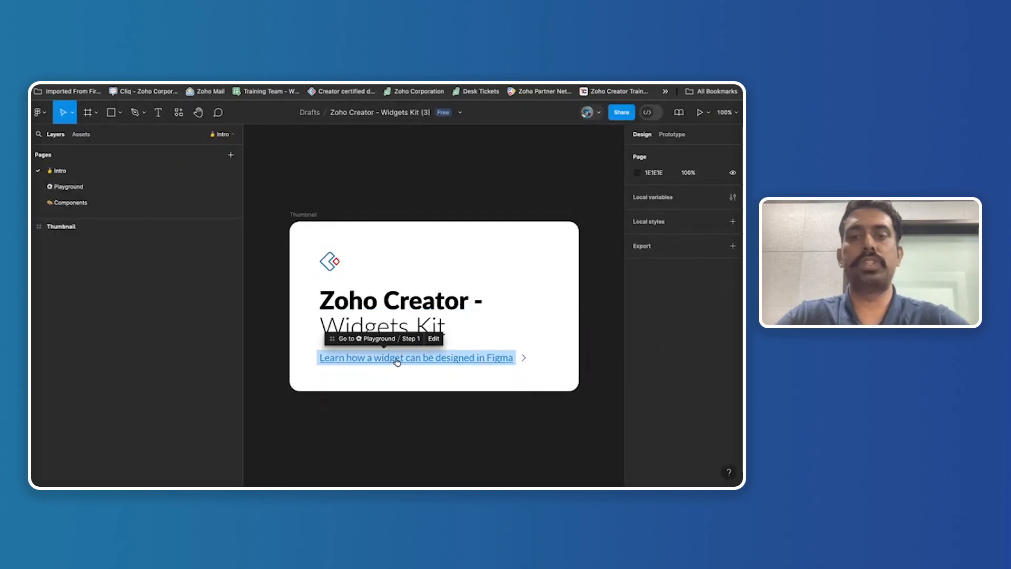
click(403, 362)
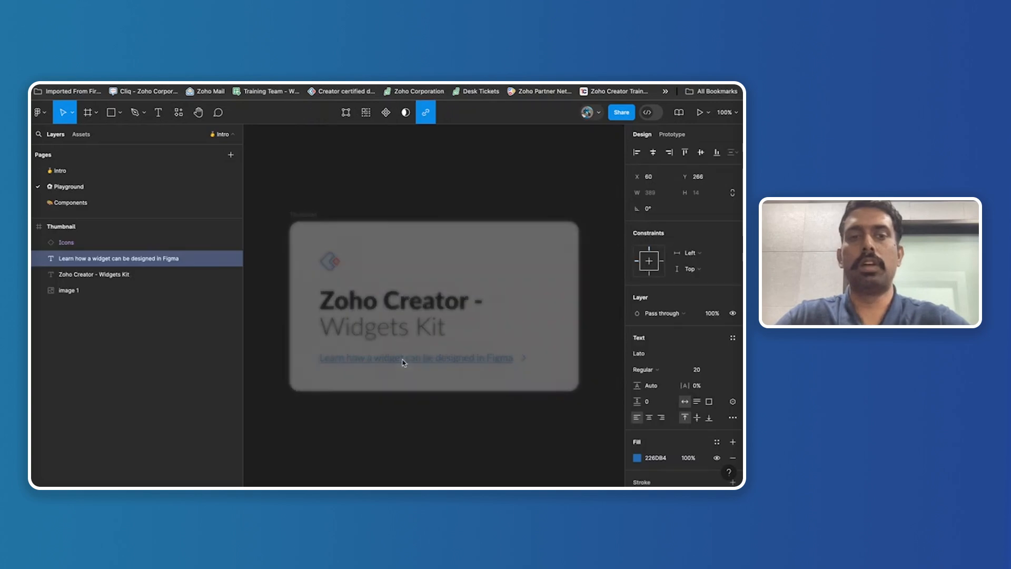
scroll(416, 315, down, 3)
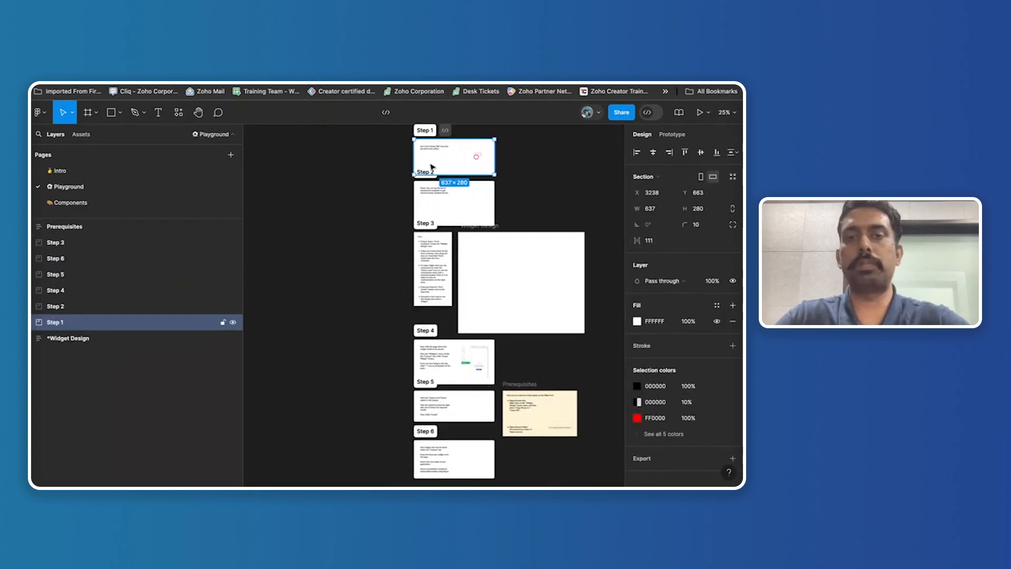
Step: Move the Widget Design frame out to the left of the Step 3 instructions, to about X 2211, Y 1193
drag(527, 280, 332, 256)
scroll(332, 257, up, 5)
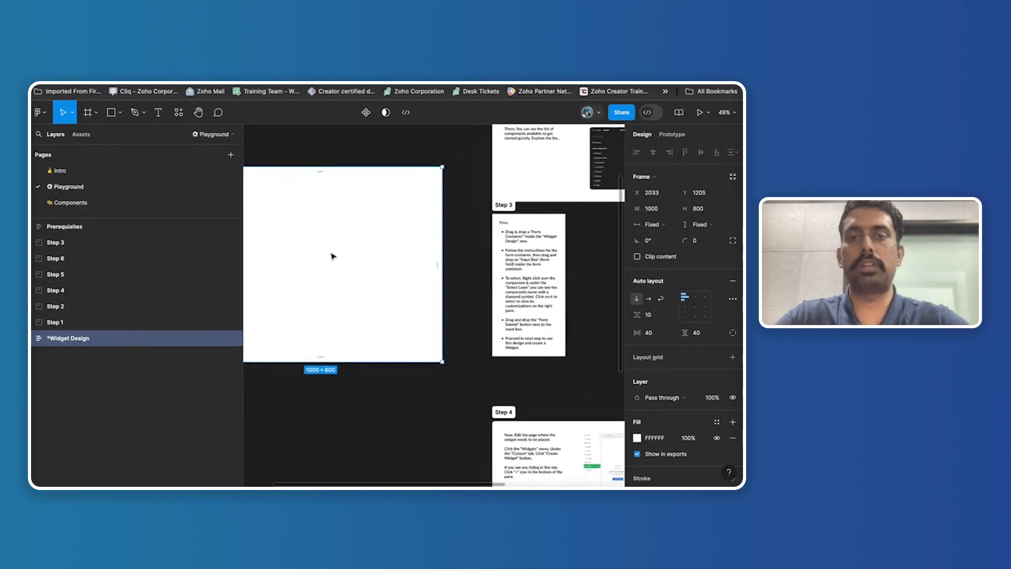
drag(459, 273, 550, 275)
mouse_move(415, 250)
mouse_down()
mouse_move(464, 253)
mouse_move(426, 244)
mouse_up()
scroll(429, 243, left, 2)
scroll(427, 242, right, 2)
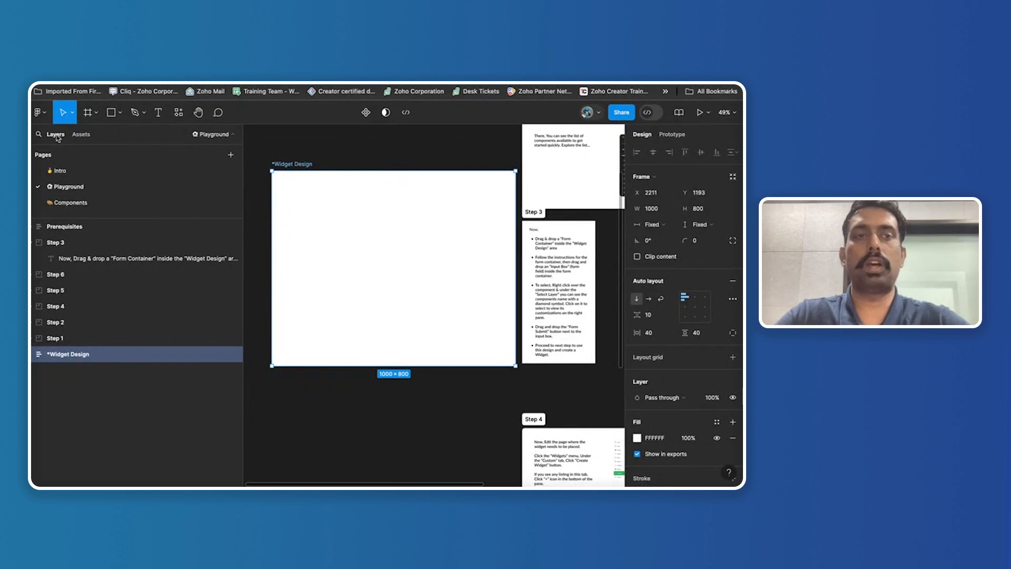
Step: Look through the kit's local components, from buttons, choice fields, containers and input boxes to ratings, slider and tabs
click(82, 136)
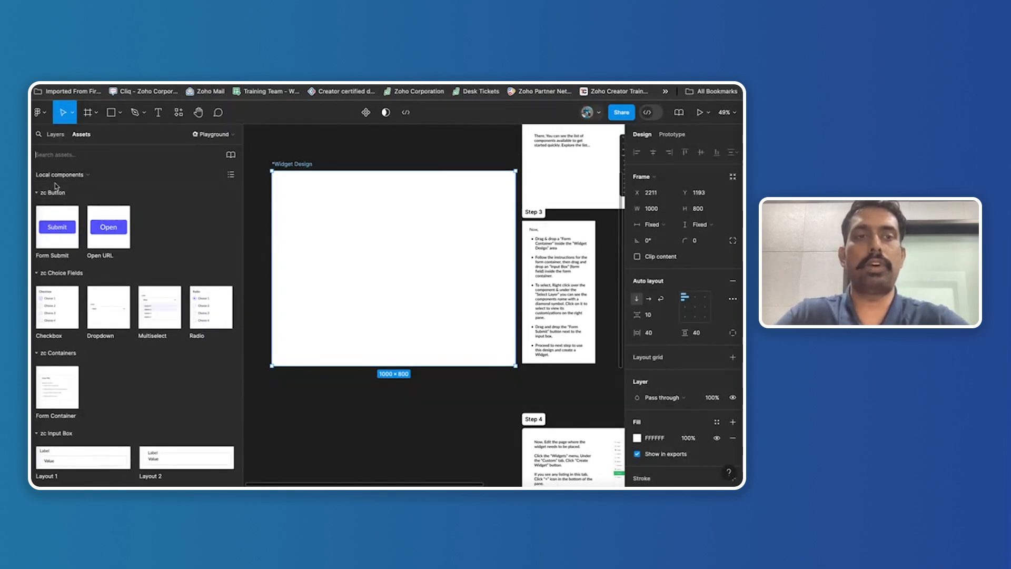
scroll(61, 312, down, 3)
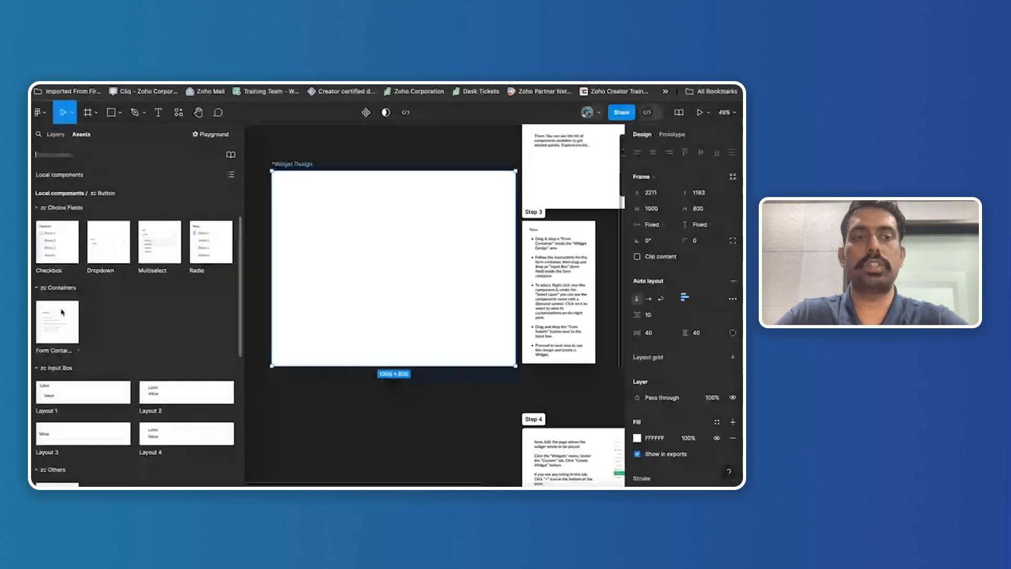
scroll(62, 312, down, 2)
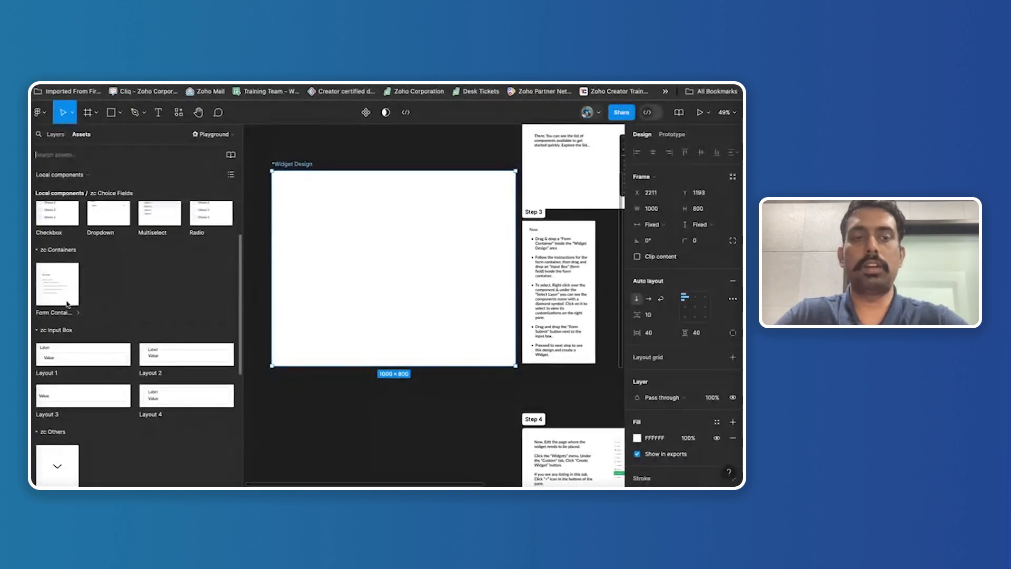
scroll(71, 341, down, 2)
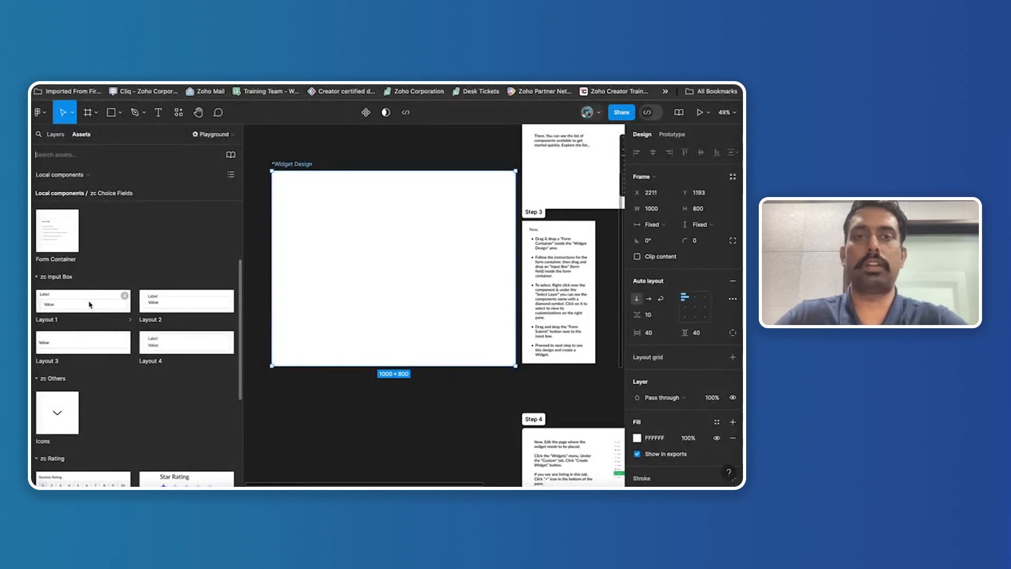
scroll(89, 306, down, 2)
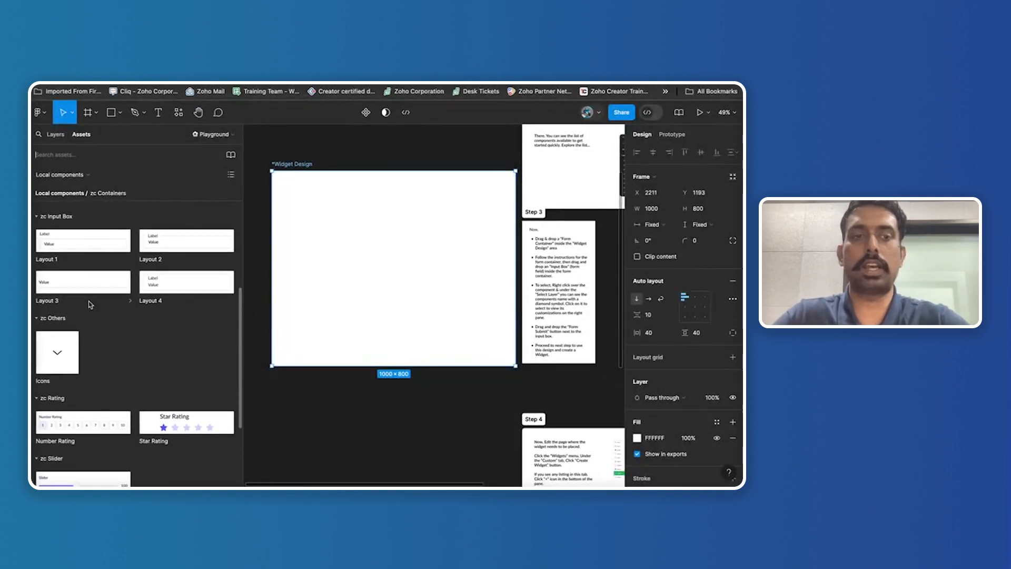
scroll(90, 304, down, 4)
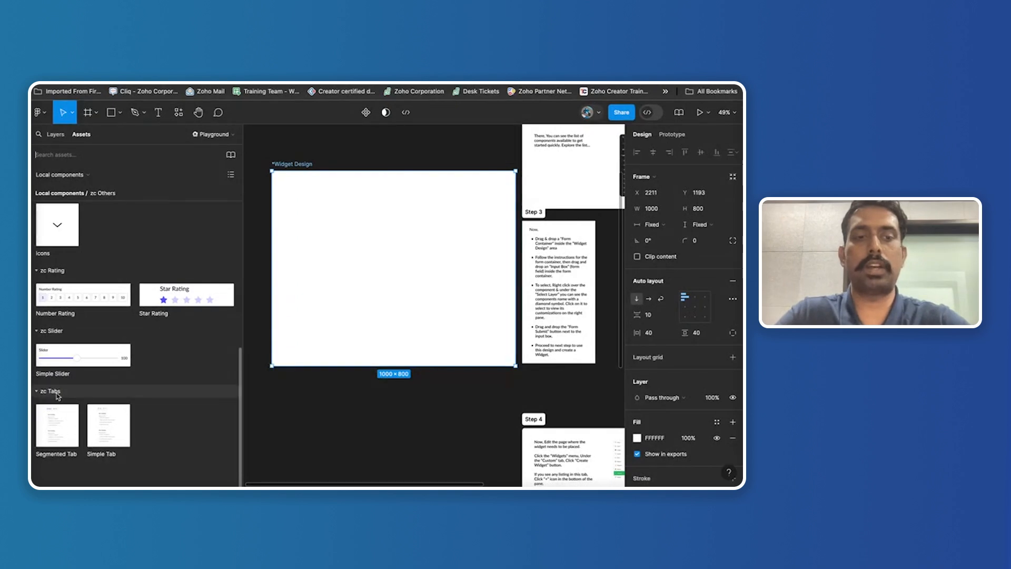
scroll(88, 344, up, 3)
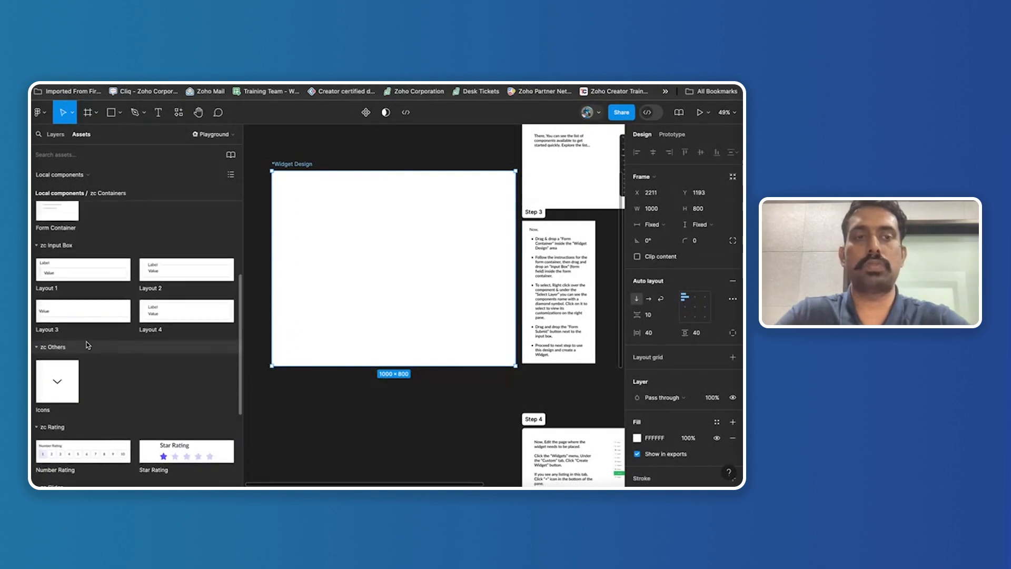
scroll(87, 345, up, 5)
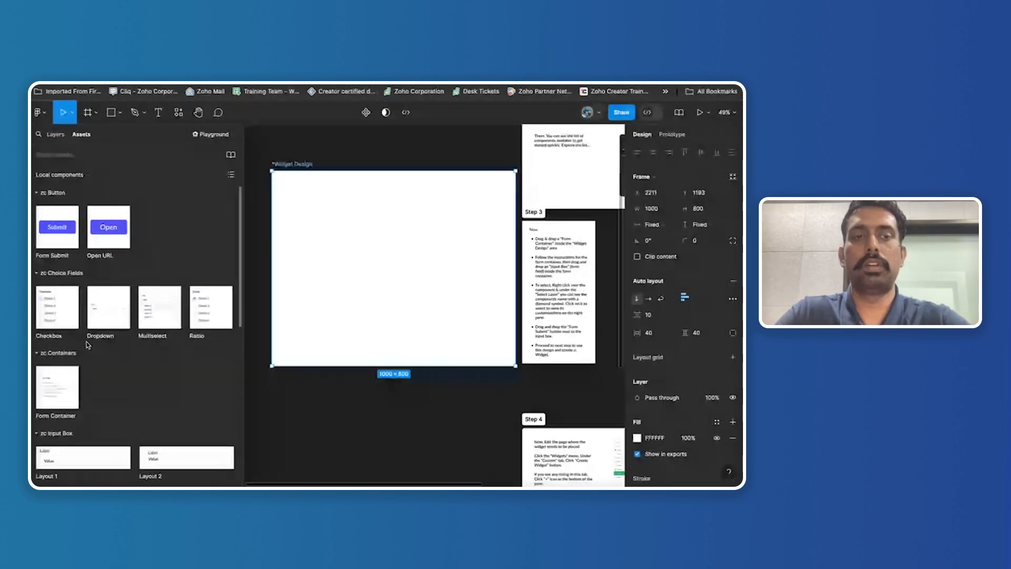
Step: Place a Form Container component inside the Widget Design frame and detach its instance
scroll(88, 345, down, 2)
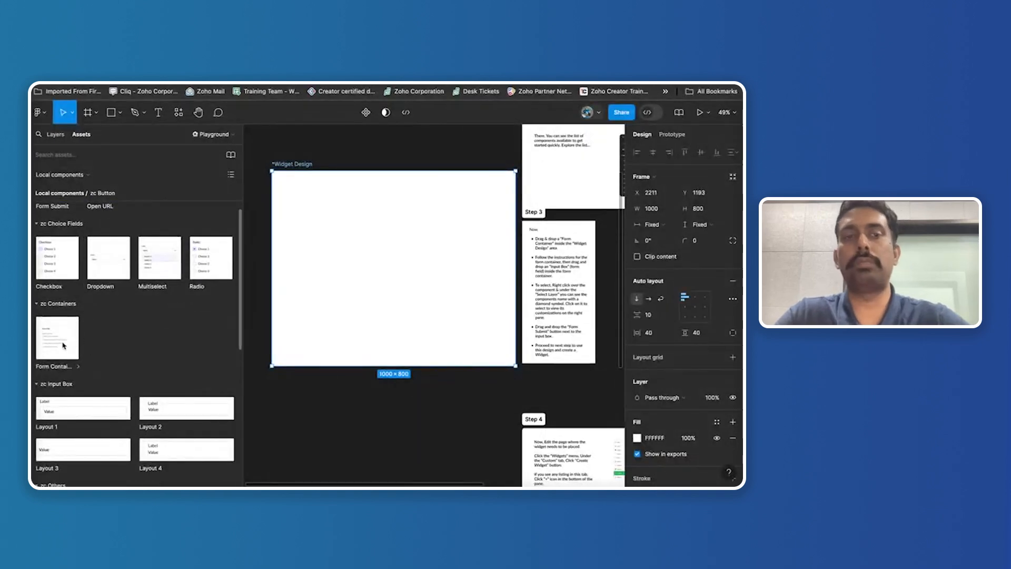
drag(63, 345, 380, 248)
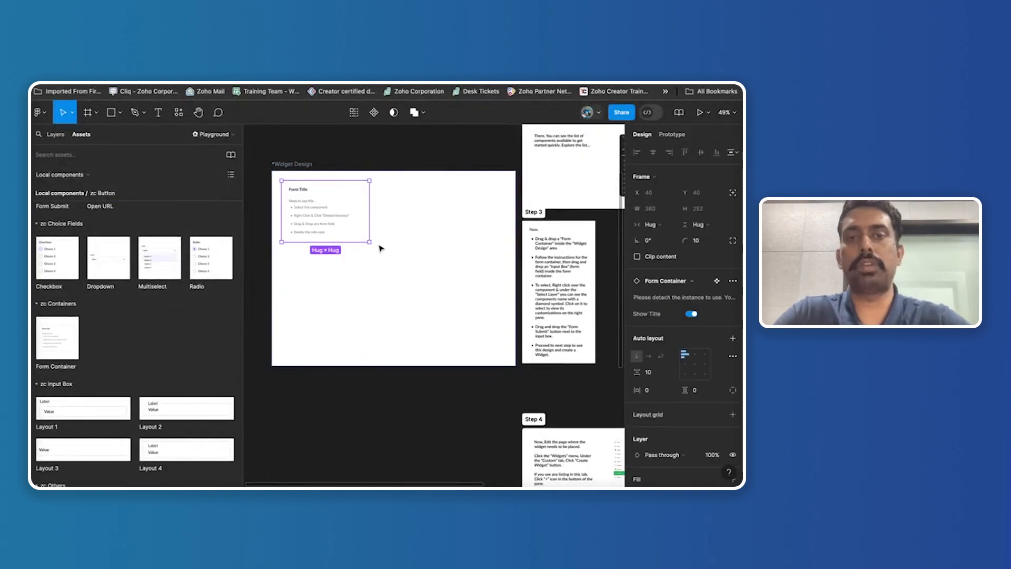
scroll(362, 246, up, 5)
scroll(363, 246, up, 3)
scroll(362, 245, left, 3)
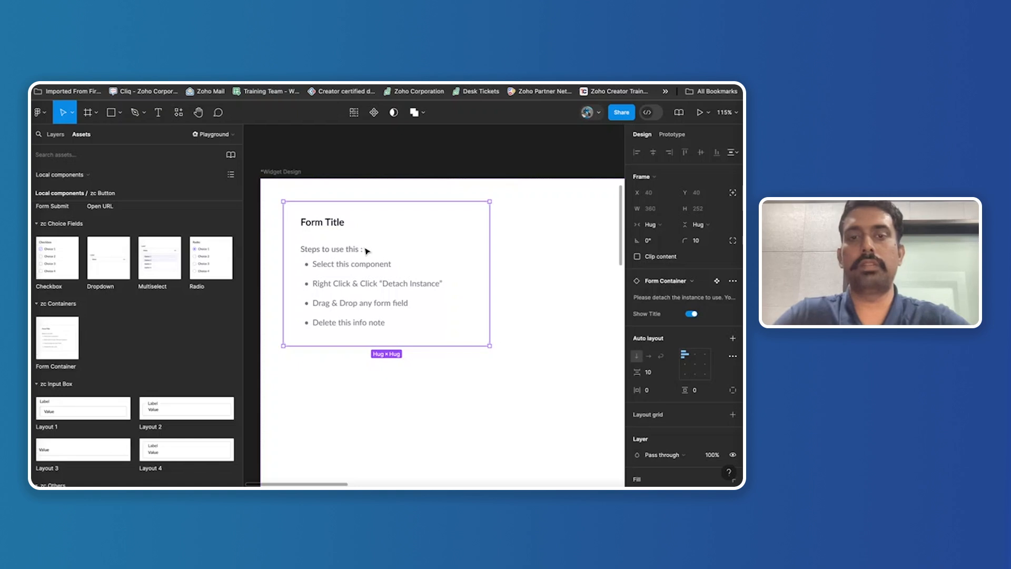
right_click(367, 250)
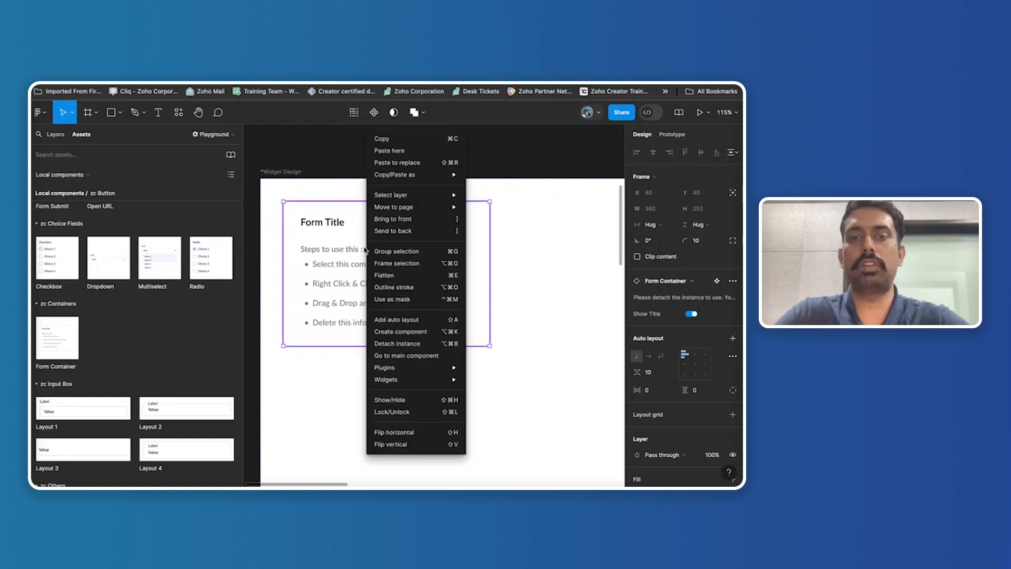
click(402, 347)
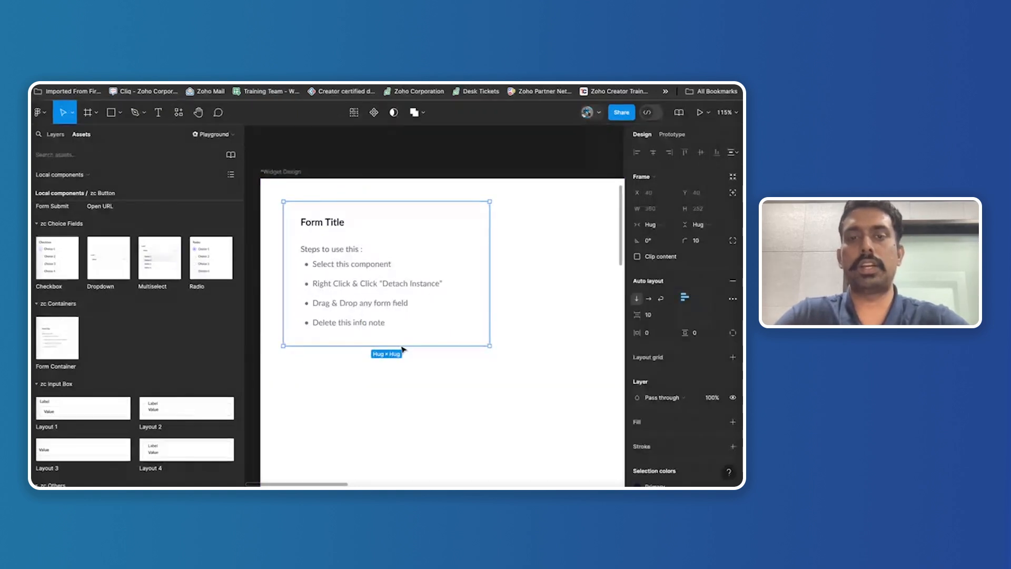
Step: Change the form container's title text to "Feedback form for customers"
click(335, 225)
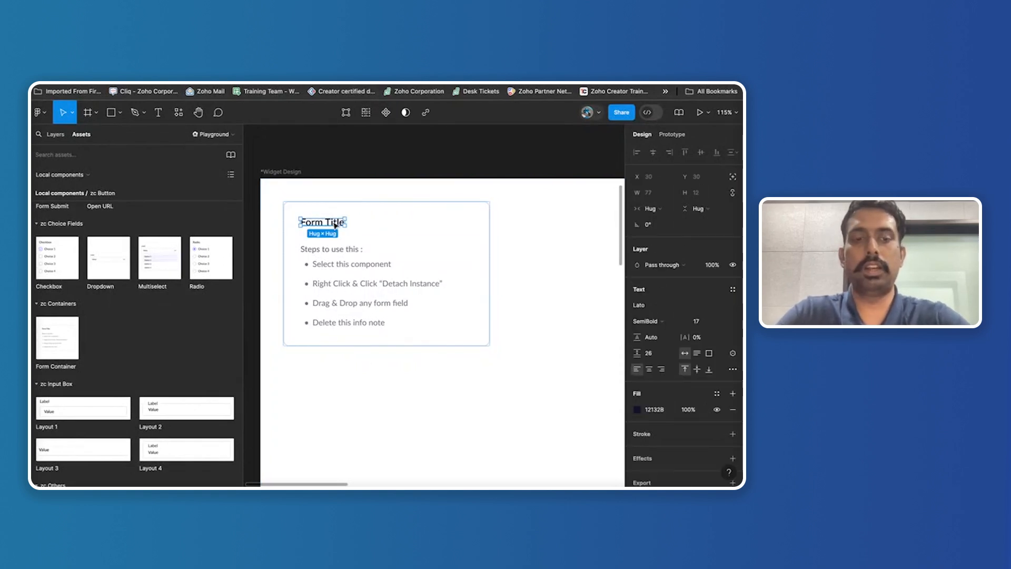
double_click(334, 223)
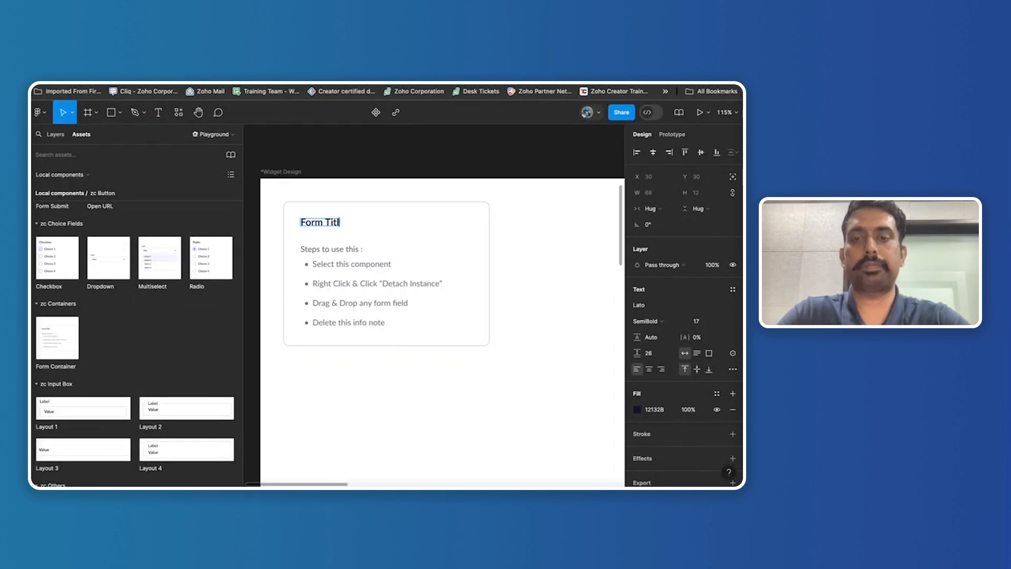
text(Feedback form for)
key(BackSpace)
text(customers)
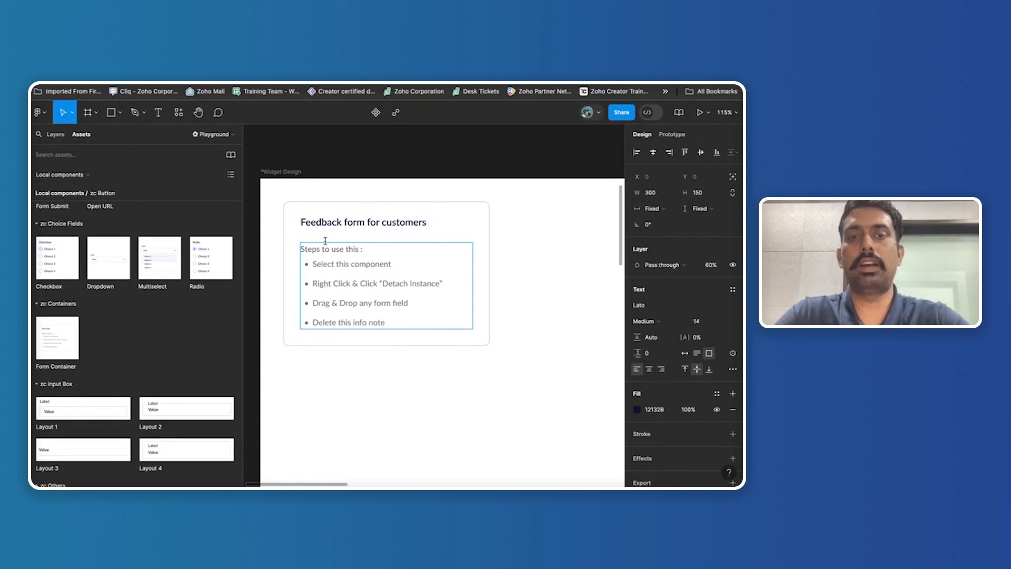
Step: Delete the "Steps to use this" info note from the form container
key(BackSpace)
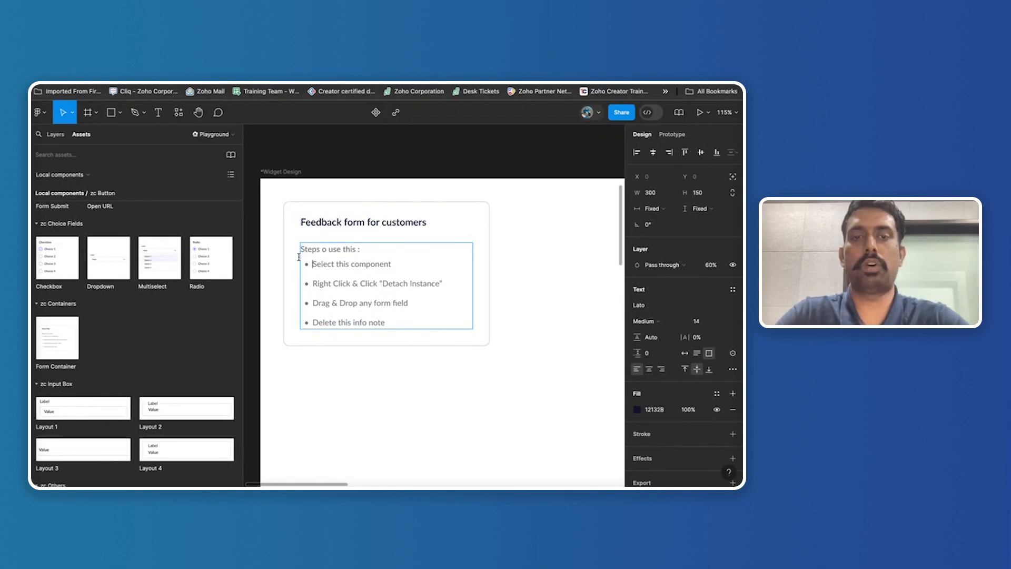
key(Escape)
key(Delete)
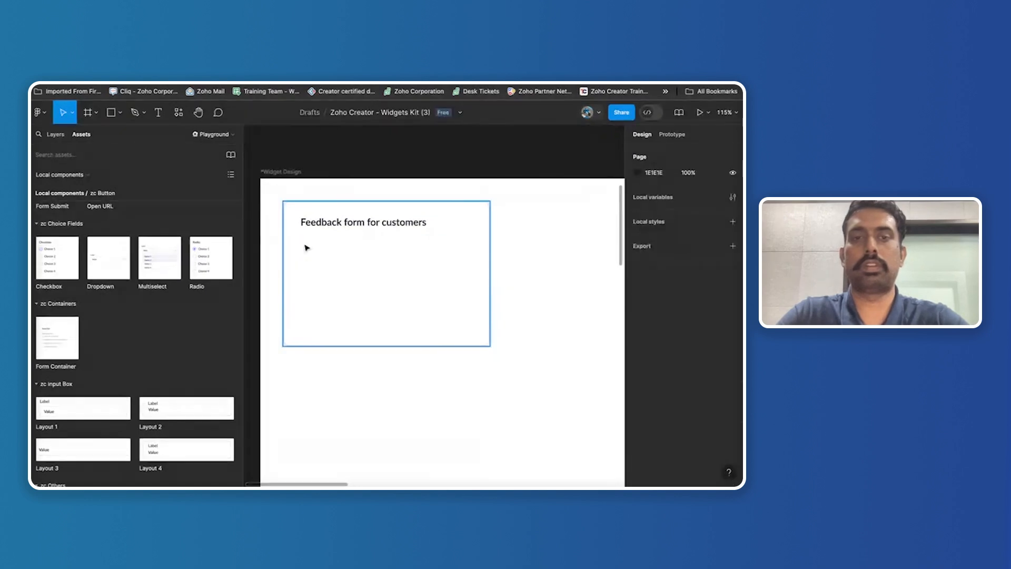
Step: Add a Star Rating component to the feedback form container and place a Layout 2 input box between the title and the rating
scroll(198, 320, down, 3)
scroll(199, 319, down, 7)
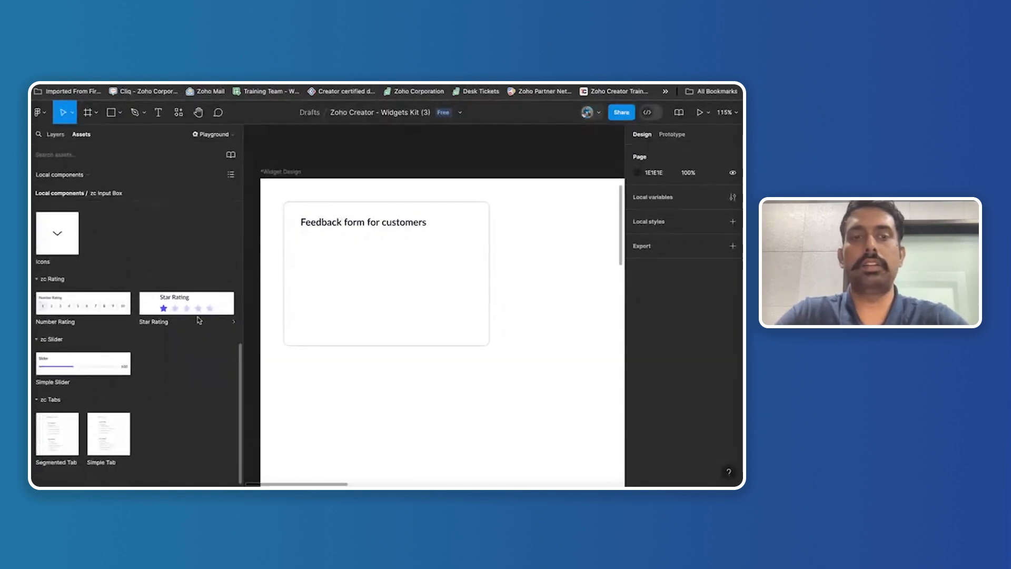
drag(177, 308, 347, 257)
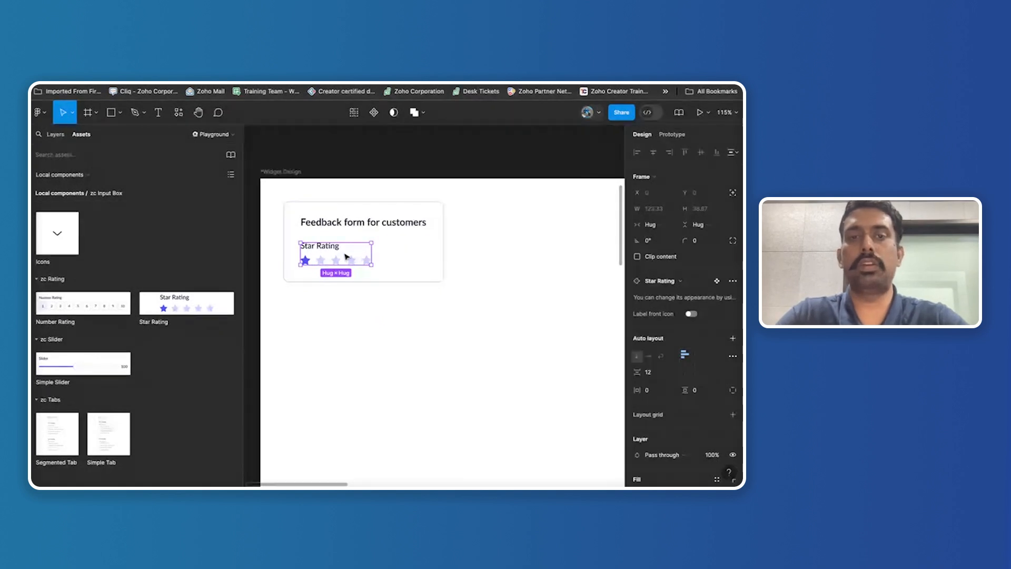
scroll(185, 262, up, 3)
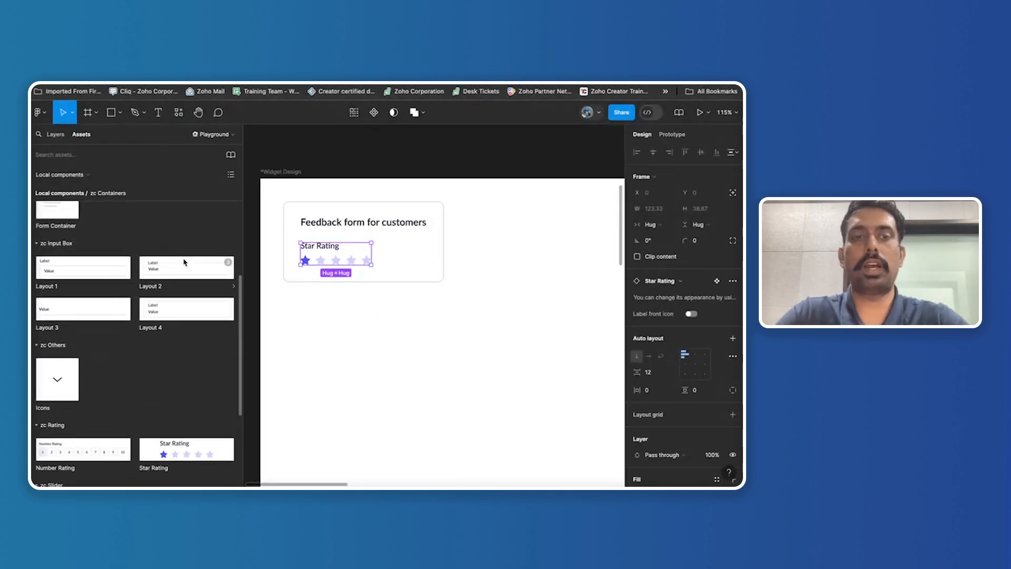
drag(189, 266, 331, 237)
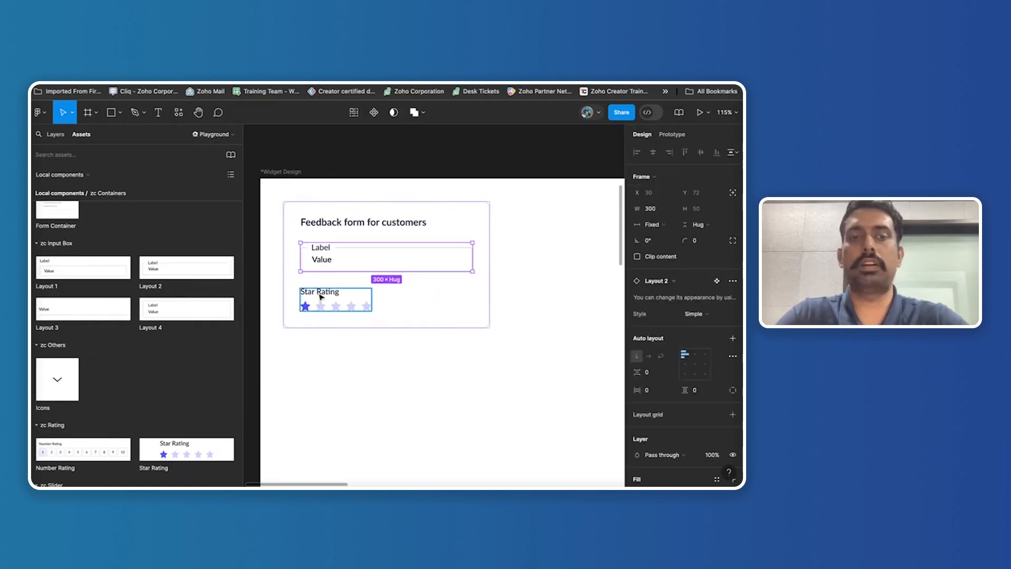
Step: Add a Form Submit button below the star rating in the form container
scroll(153, 339, down, 3)
scroll(153, 339, up, 6)
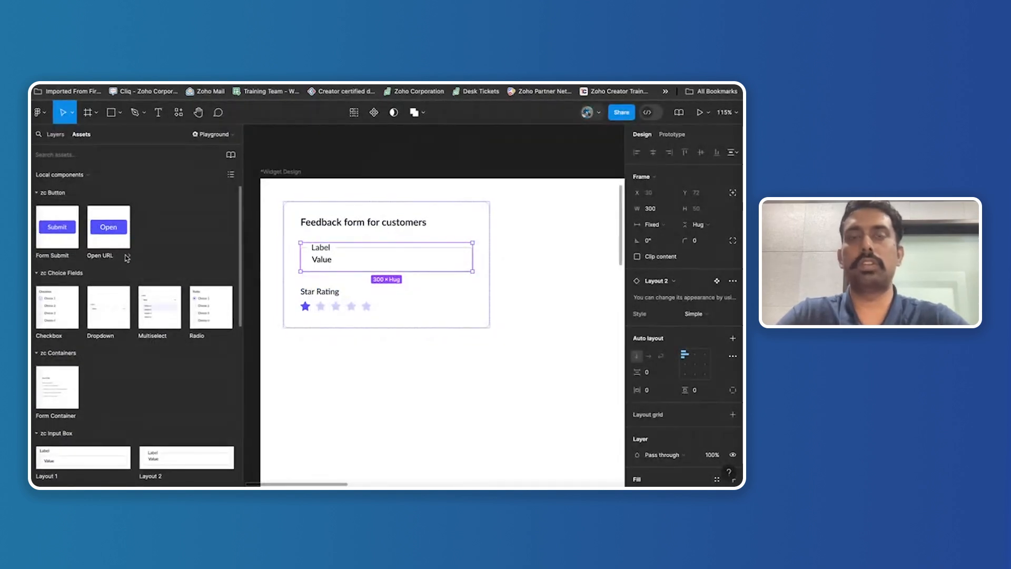
drag(53, 219, 324, 314)
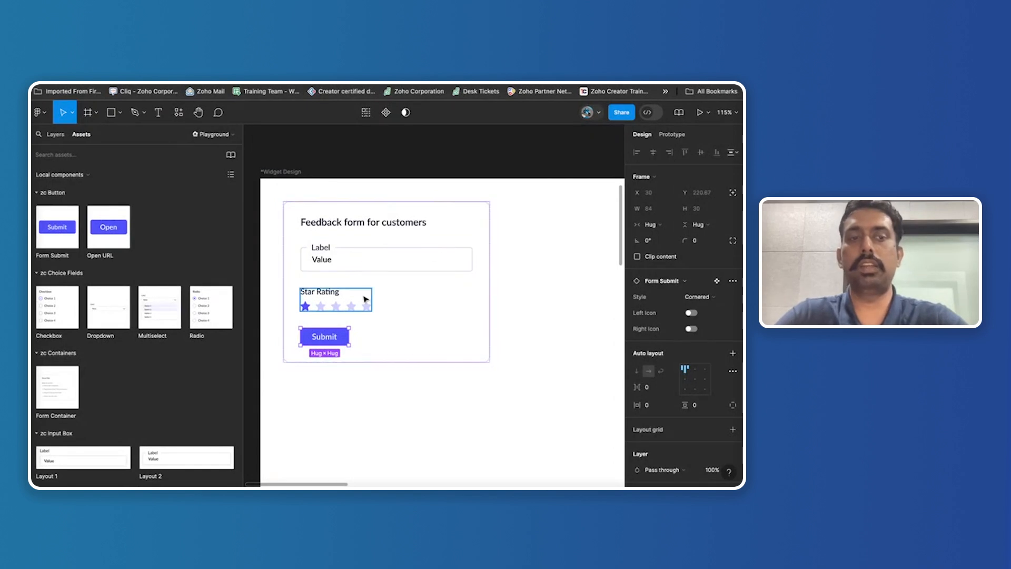
Step: Find the form container's zc_formcontainer layer in the layer list and open its name for editing
click(56, 135)
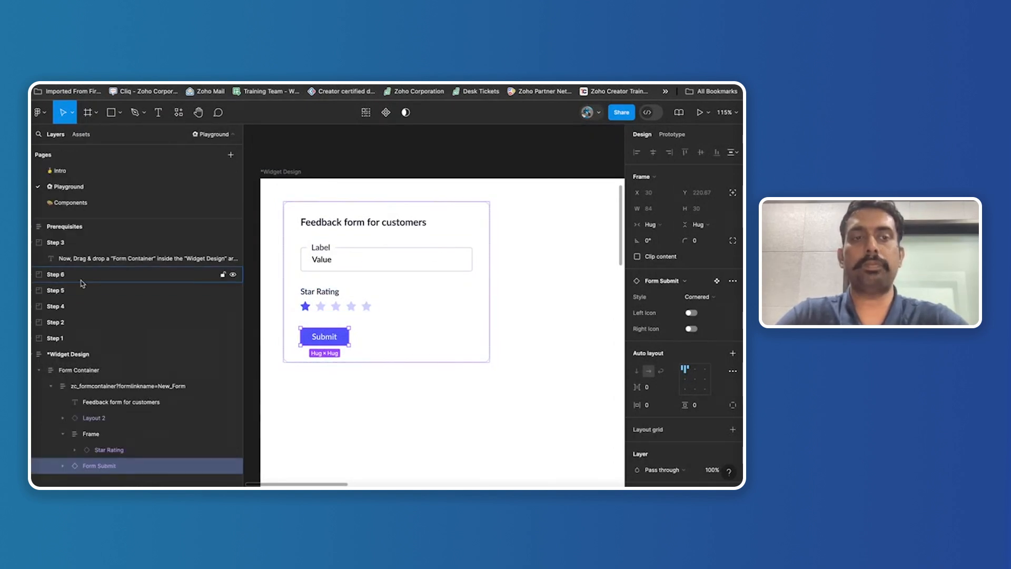
click(136, 391)
key(shift+2)
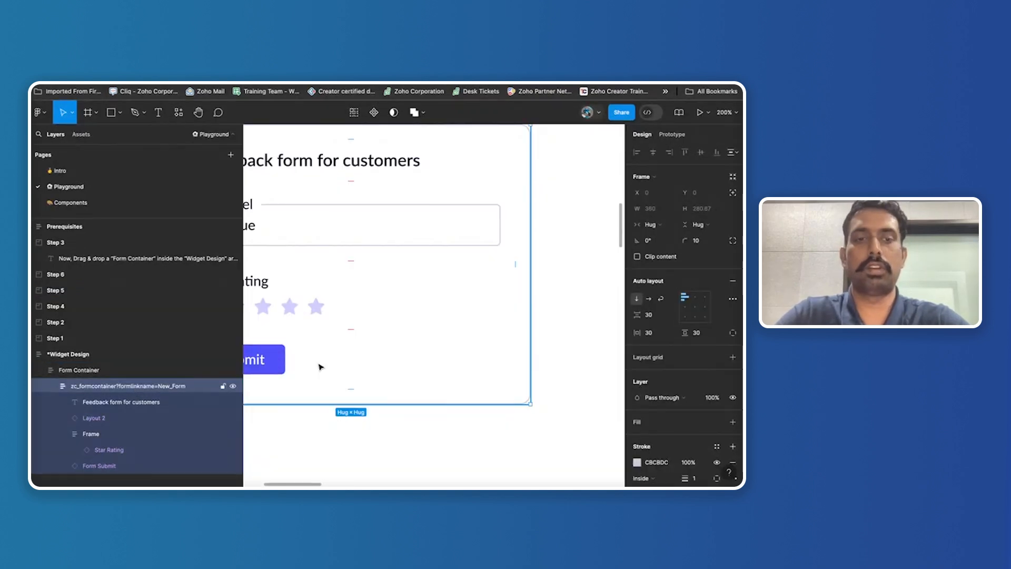
double_click(169, 387)
click(166, 387)
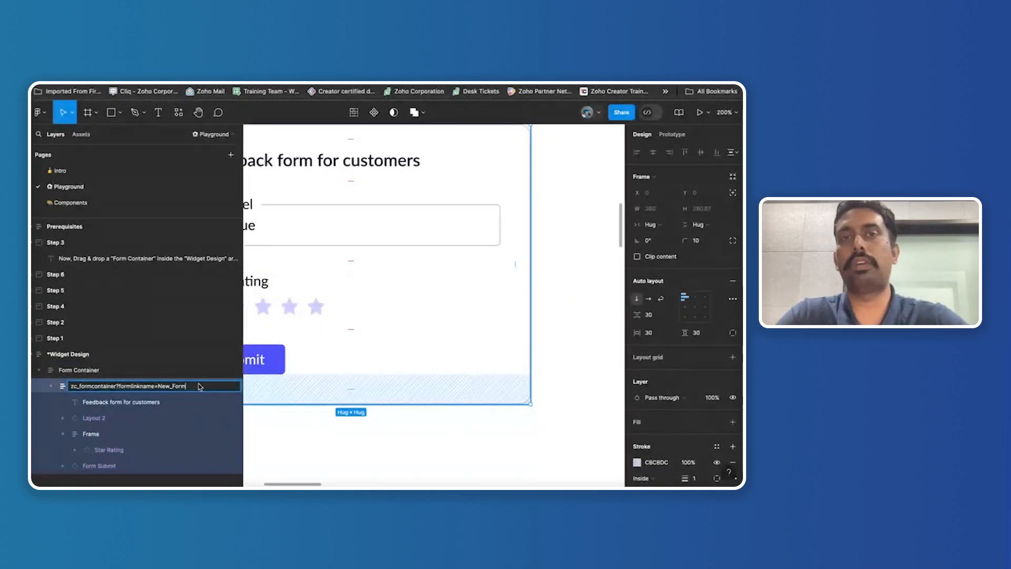
scroll(419, 262, down, 5)
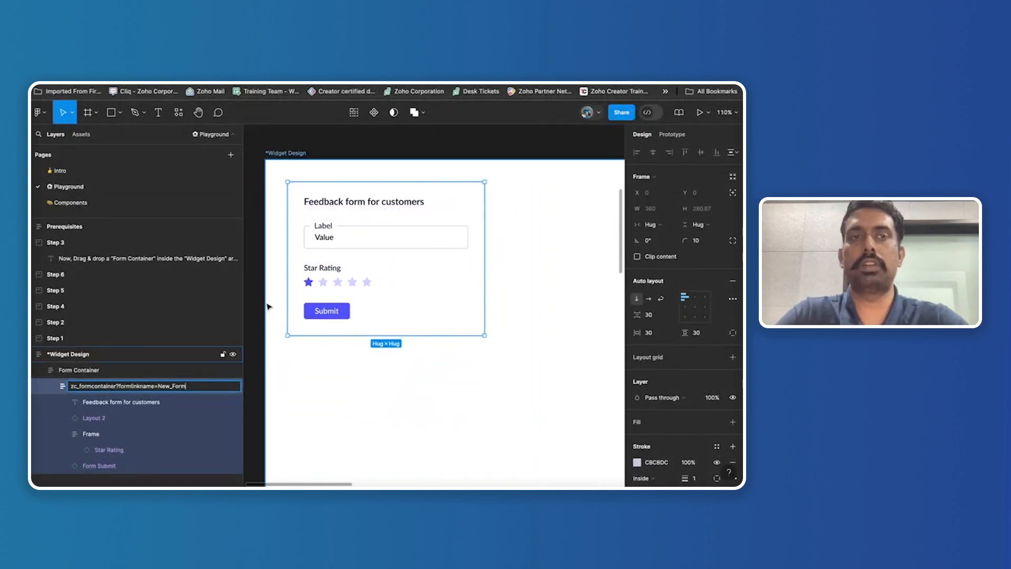
Step: Switch to the Order Management App in Zoho Creator and open its Feedback form
key(ctrl+Left)
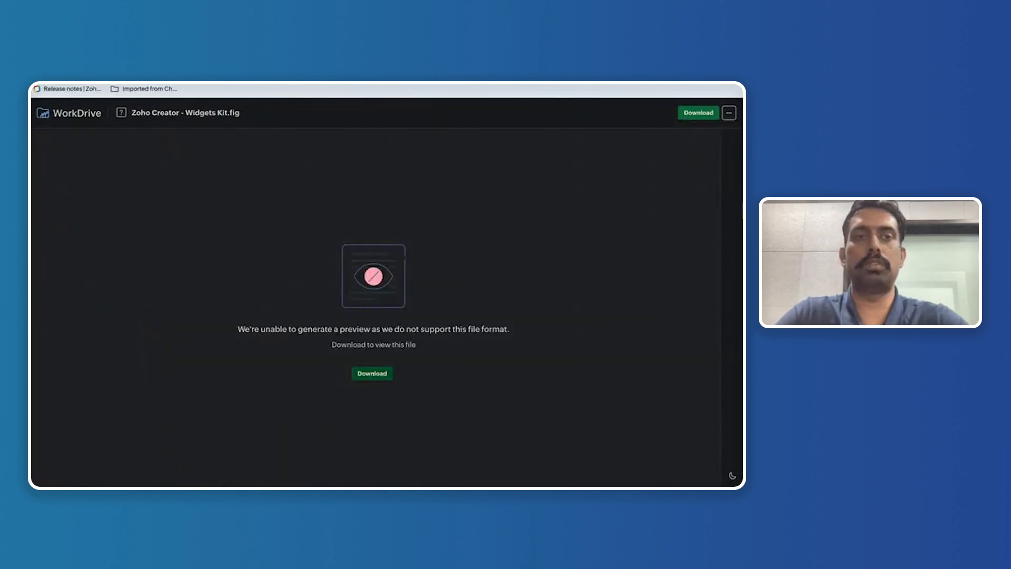
click(108, 84)
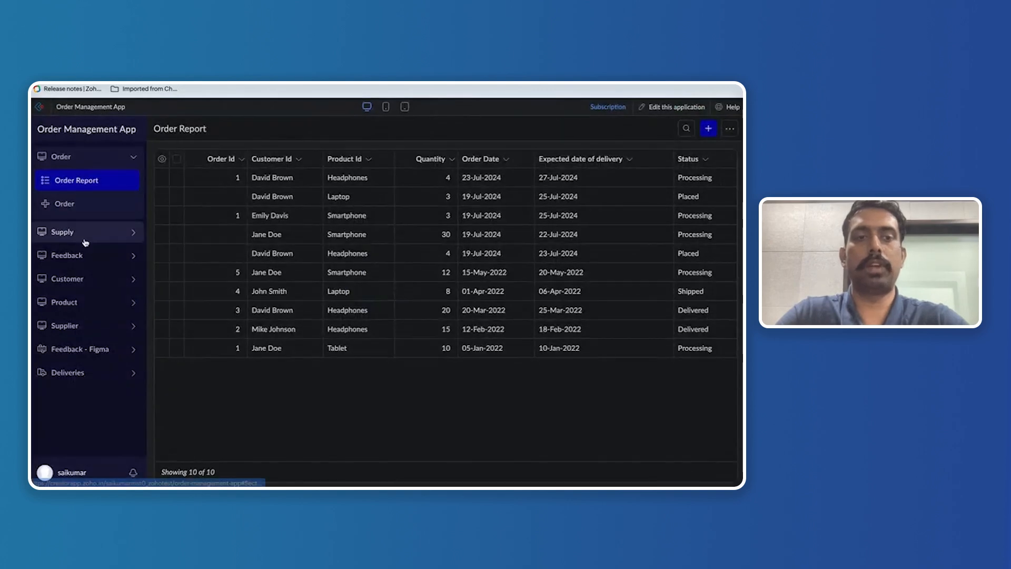
click(82, 256)
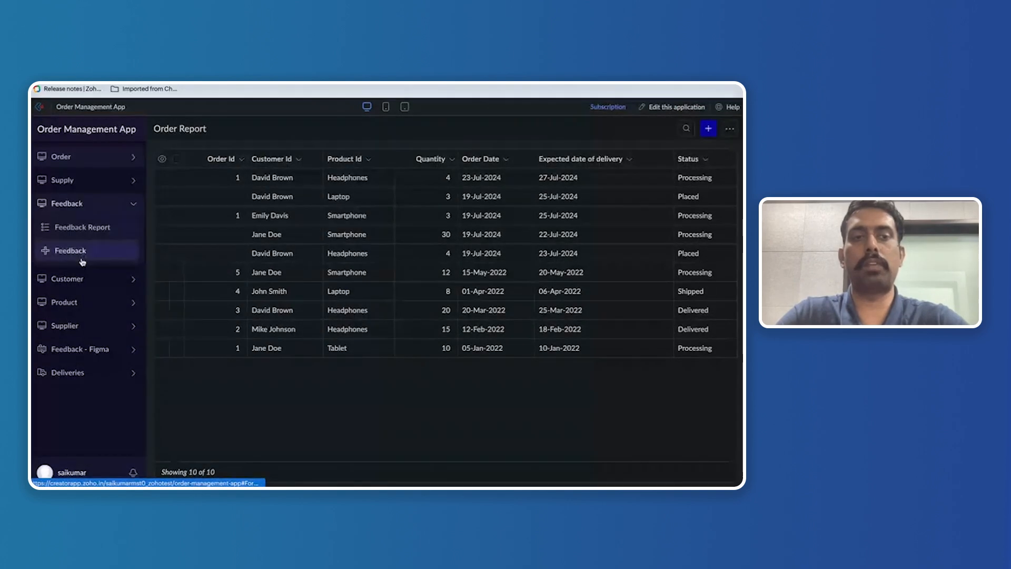
click(80, 254)
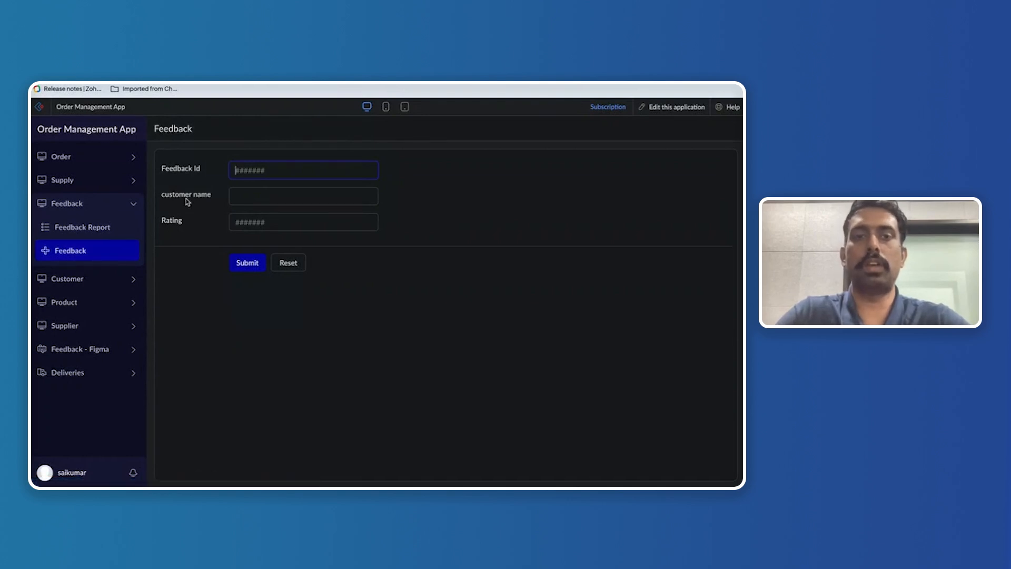
Step: Open the Feedback form in the form builder and look up its form link name in the rename dialog
click(666, 109)
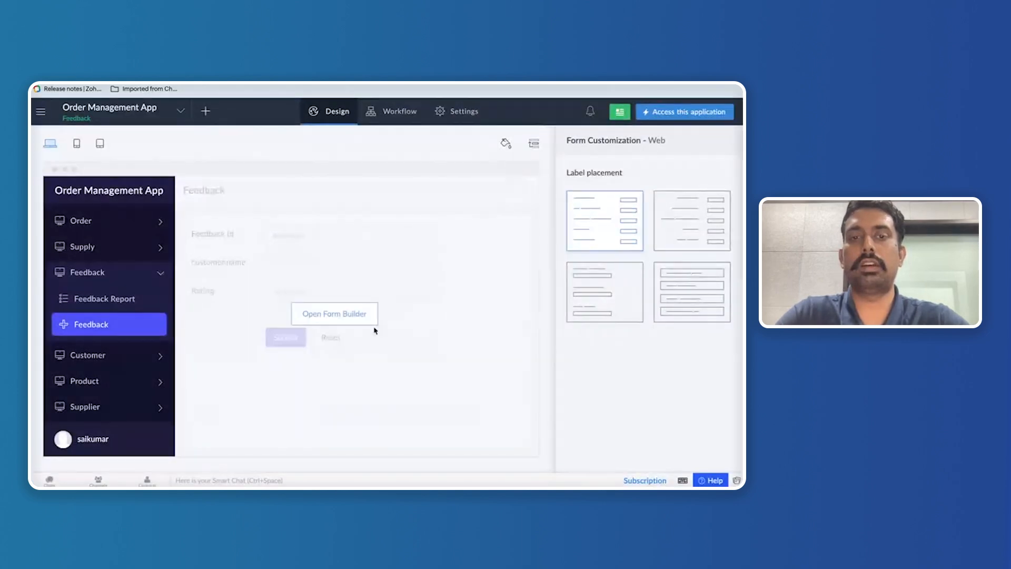
click(371, 314)
click(680, 111)
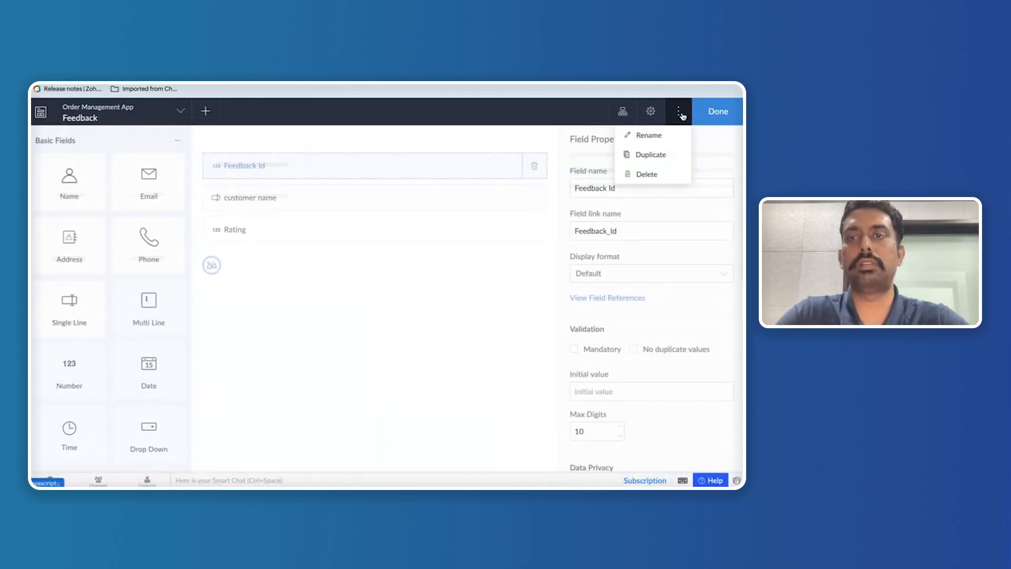
click(659, 136)
click(400, 303)
double_click(398, 304)
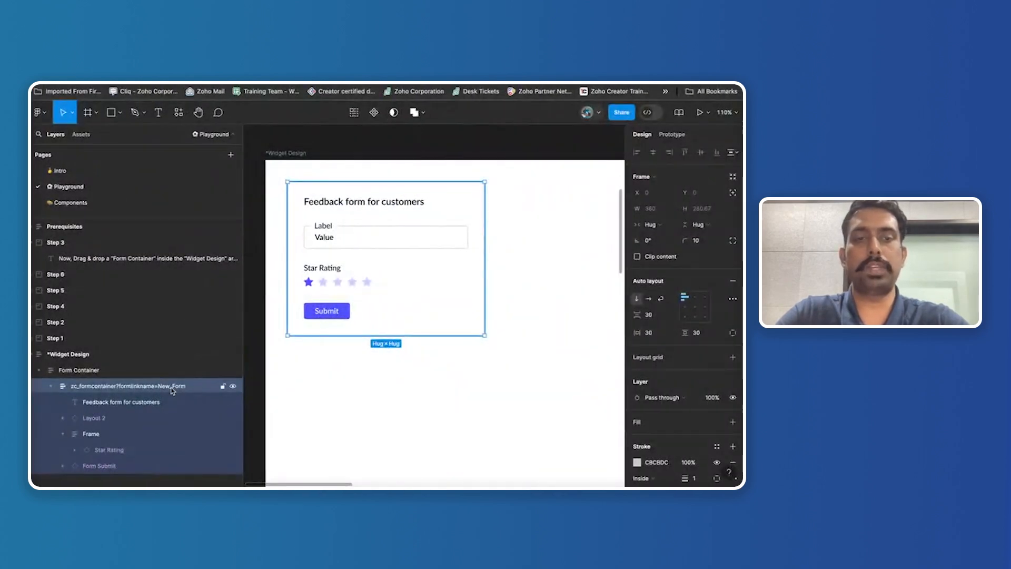
Step: Back in Figma, rename the form container layer to "zc_formcontainer?formlinkname=Feedback"
double_click(172, 387)
click(164, 387)
key(BackSpace)
key(BackSpace)
key(BackSpace)
key(BackSpace)
key(BackSpace)
key(BackSpace)
key(BackSpace)
key(BackSpace)
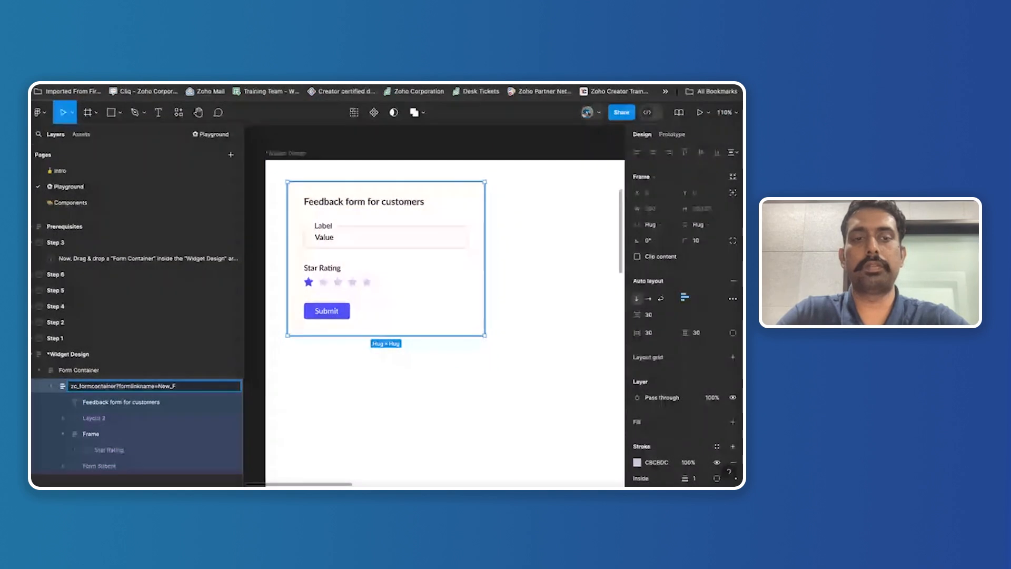
text(Feedback)
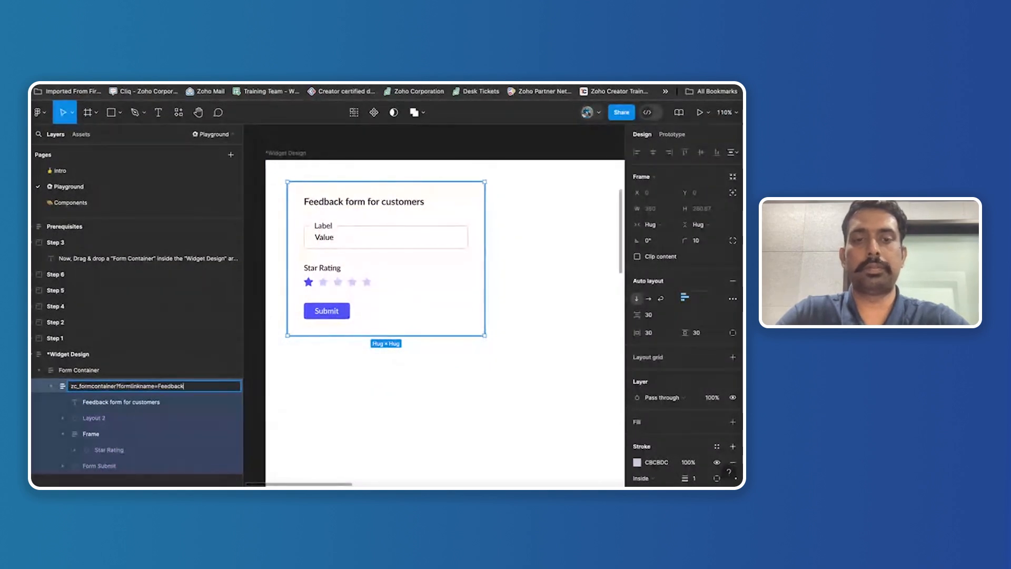
key(Return)
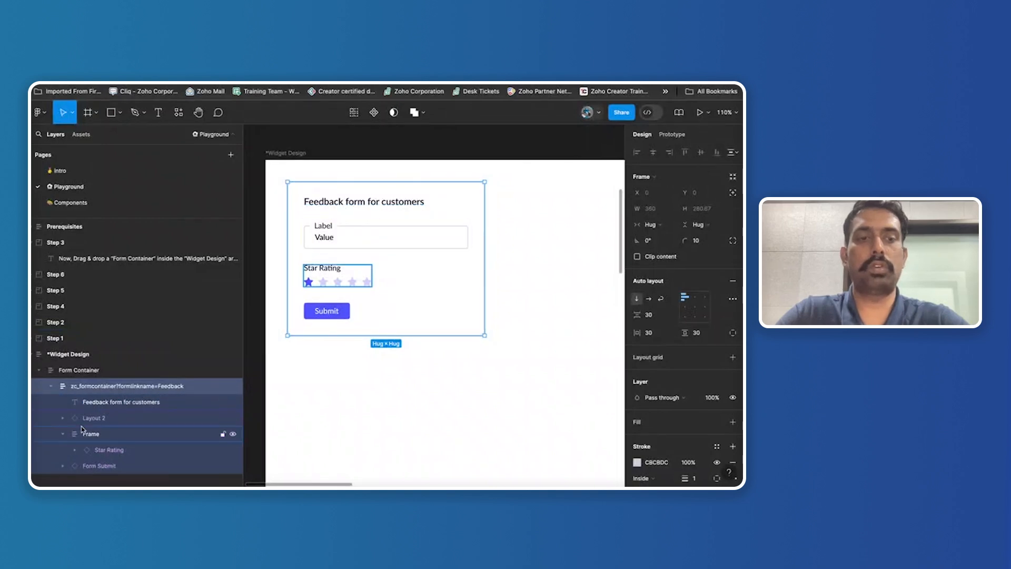
Step: Expand the Layout 2 and Star Rating layers and open the rating container layer's name for editing
click(63, 419)
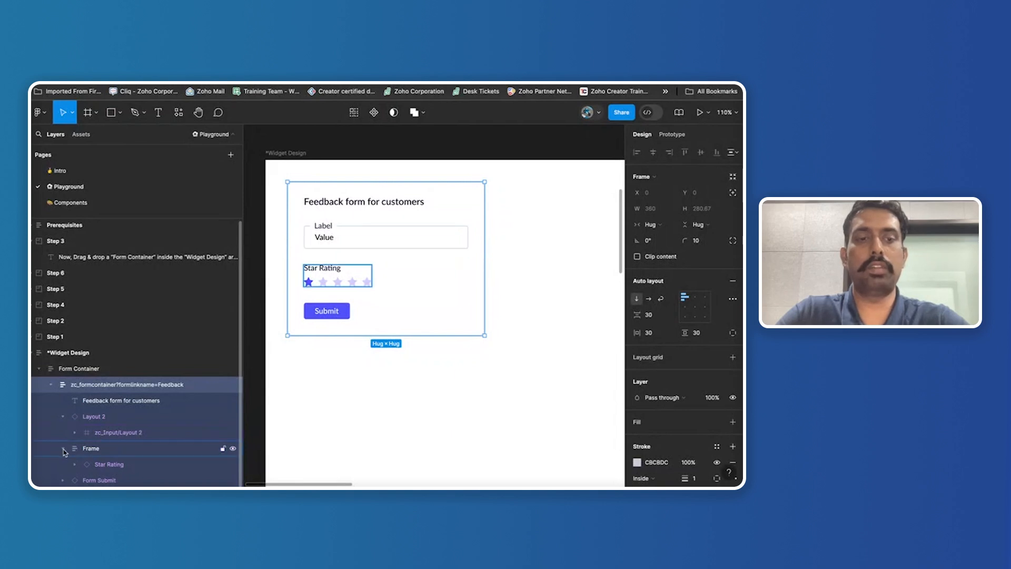
click(74, 464)
scroll(123, 452, down, 1)
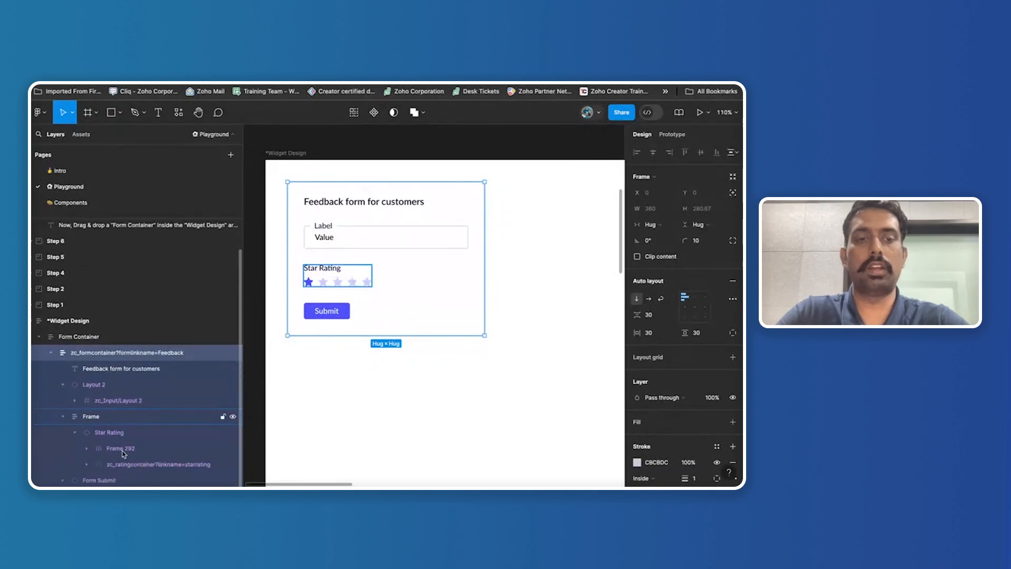
click(87, 463)
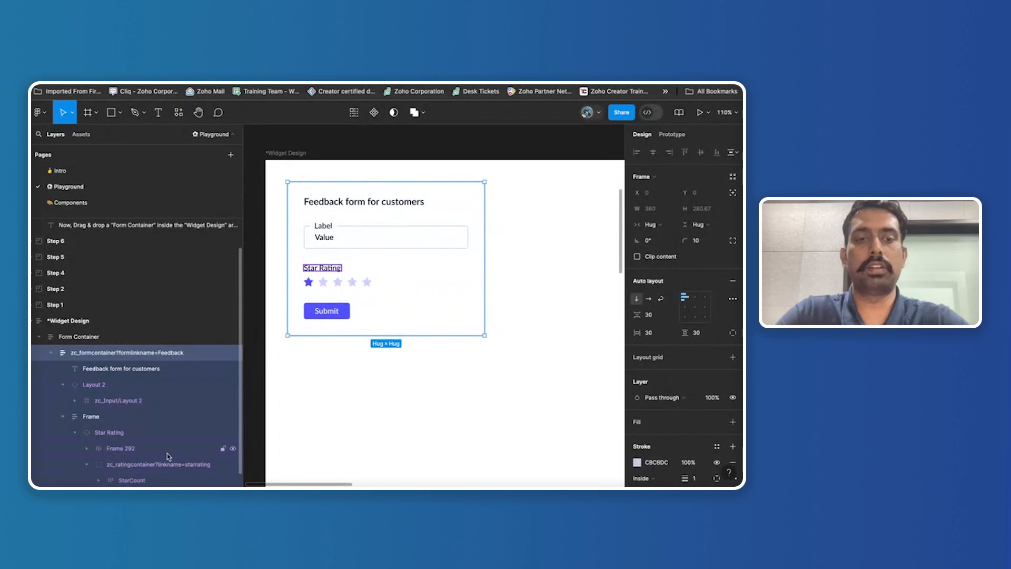
scroll(169, 456, down, 1)
double_click(195, 450)
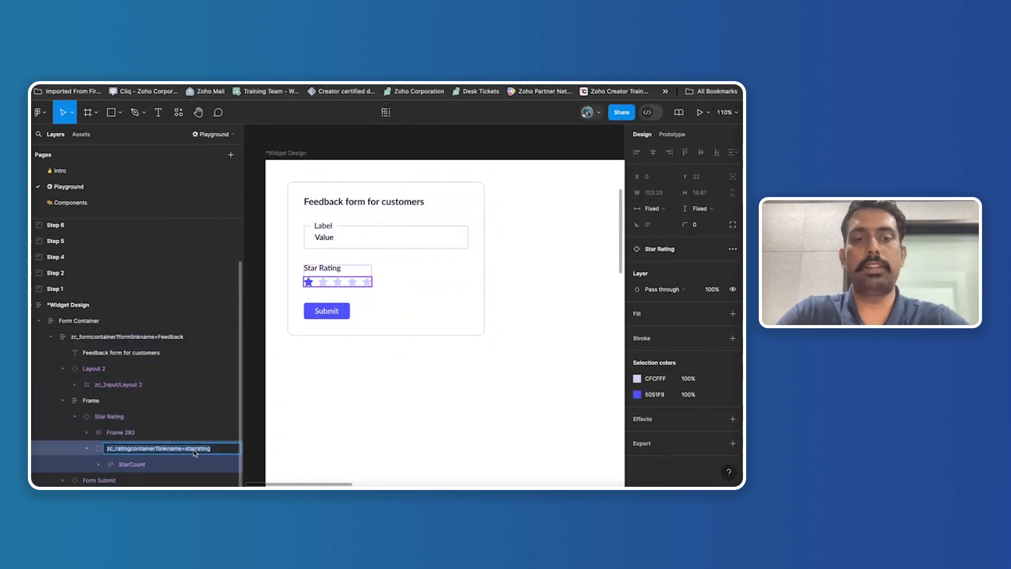
click(190, 450)
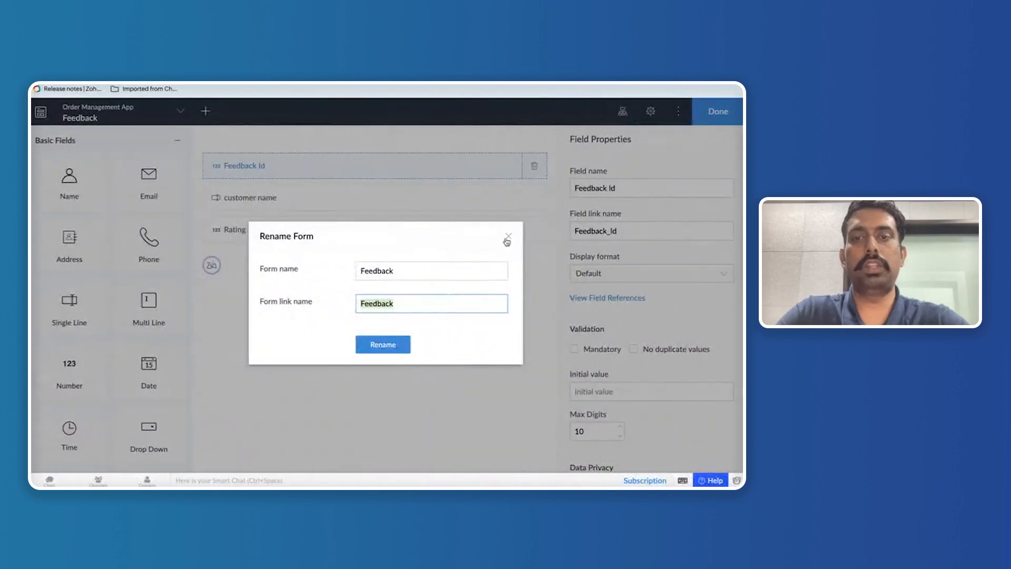
Step: In Zoho Creator, close the form rename dialog and look up the Rating field's link name in its properties
click(507, 235)
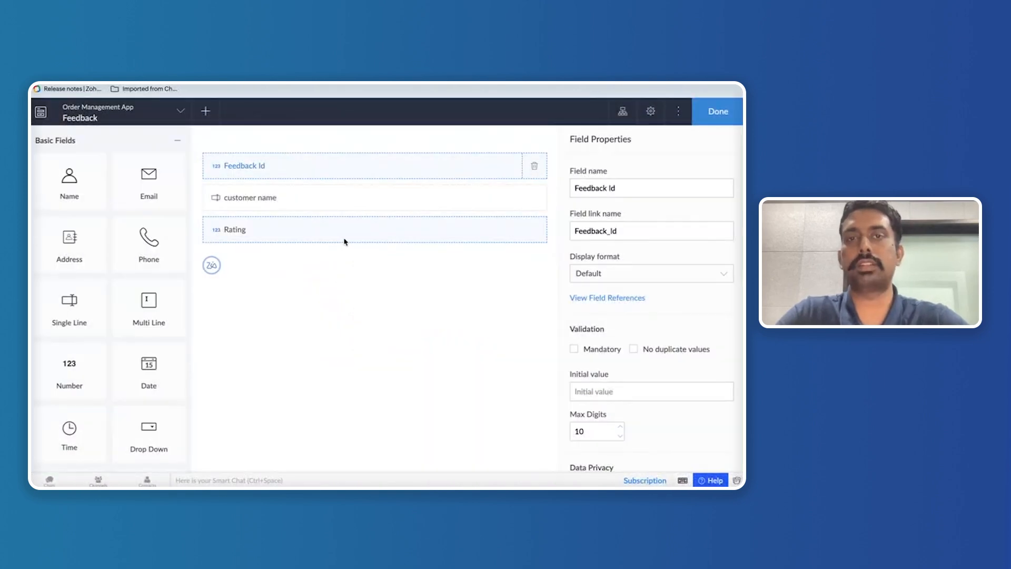
click(345, 242)
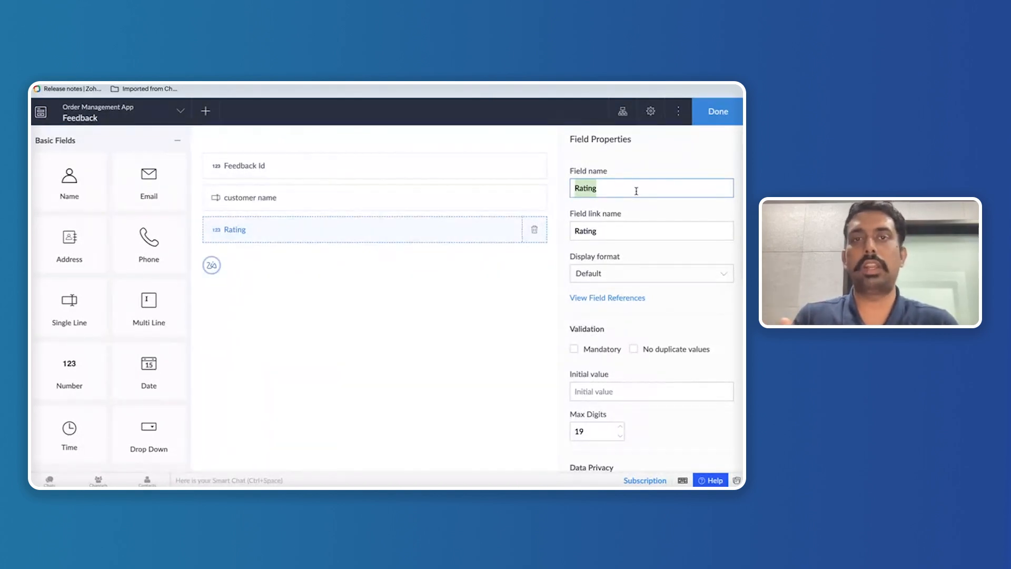
click(614, 229)
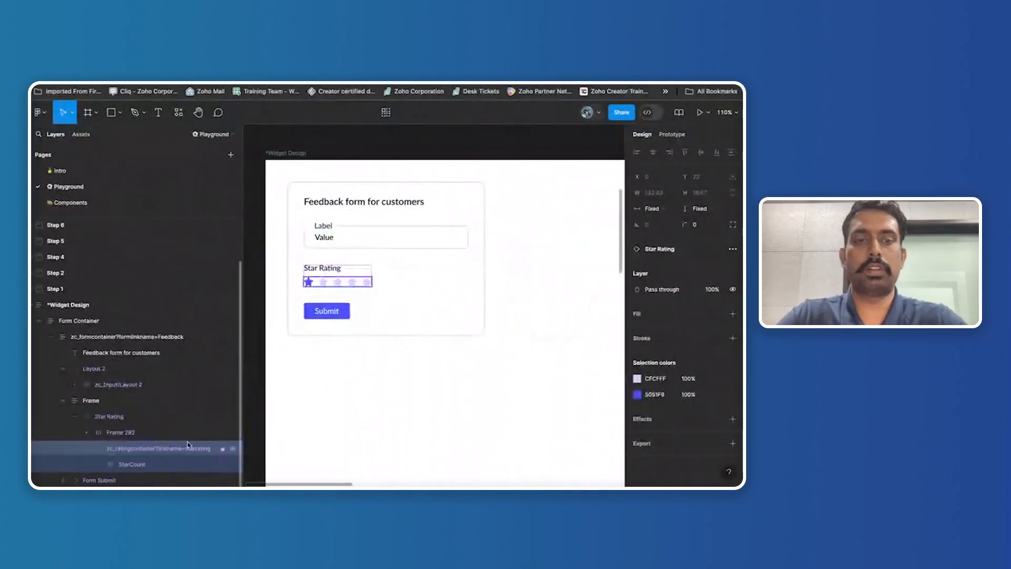
Step: Back in Figma, rename the star rating container layer to "zc_ratingcontainer?linkname=Rating"
double_click(190, 449)
click(197, 448)
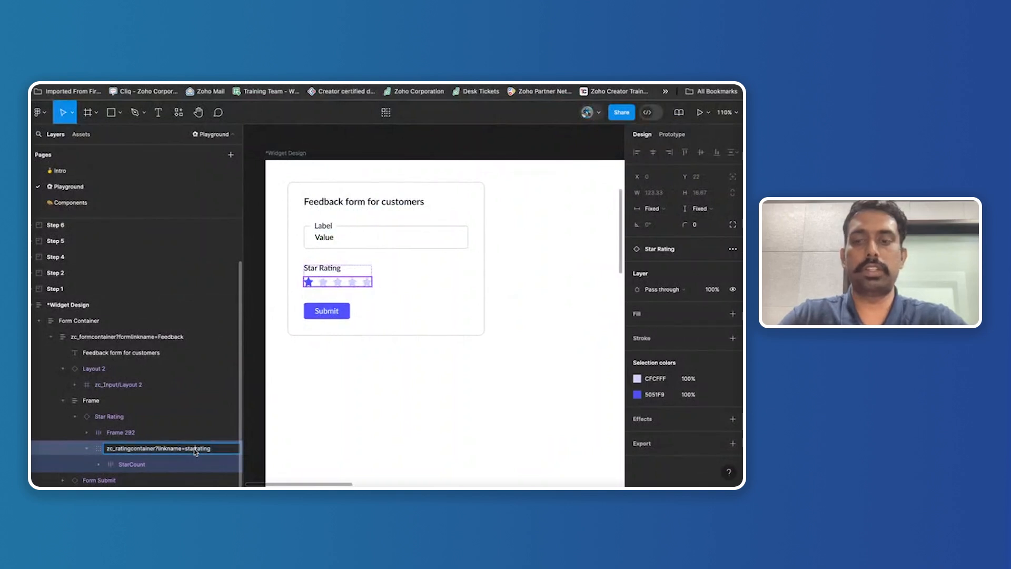
key(BackSpace)
key(BackSpace)
key(BackSpace)
key(BackSpace)
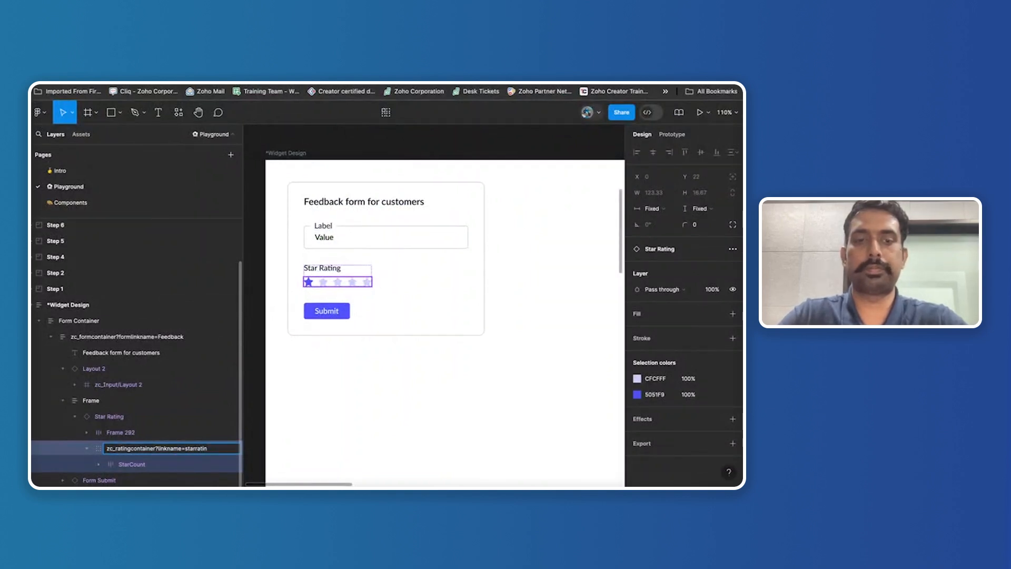
text(Rating)
key(Return)
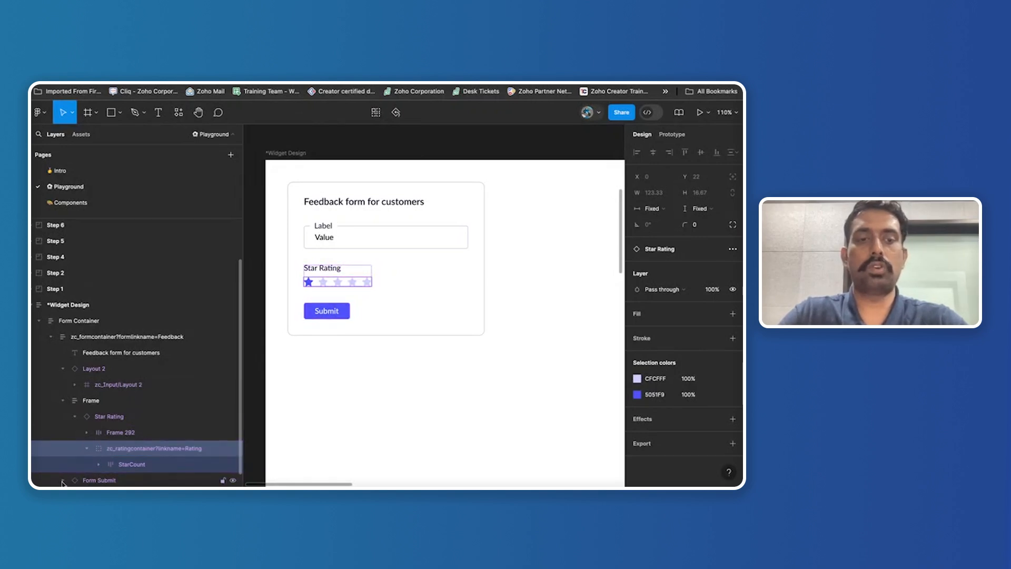
Step: Select the form link name "Feedback" within the form container layer's name
click(168, 336)
double_click(170, 337)
click(169, 340)
drag(159, 339, 191, 341)
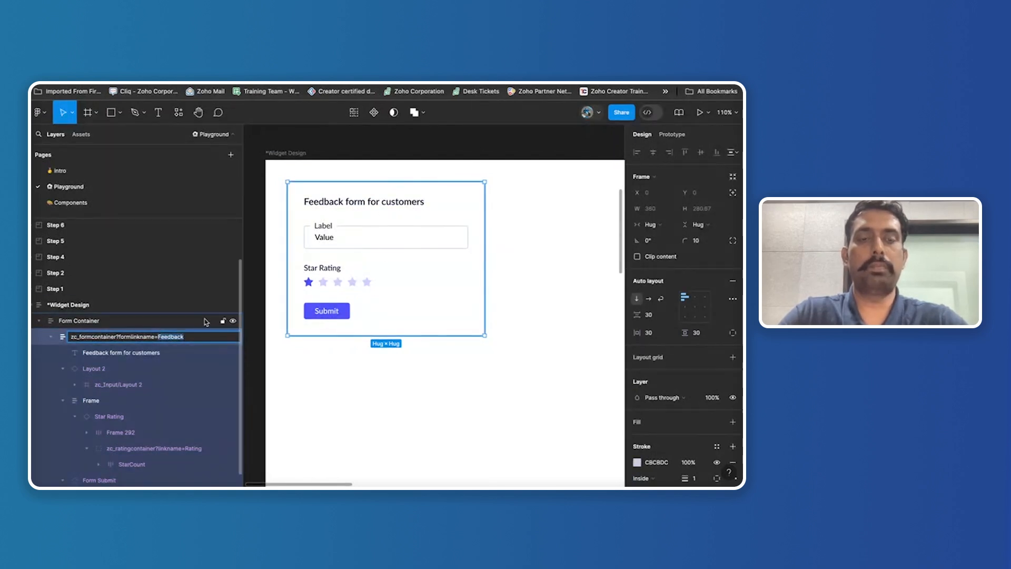
click(296, 384)
Step: Rename the submit button layer inside Form Submit to "zc_button?action=submit&formlinkname=Feedback"
scroll(174, 416, down, 1)
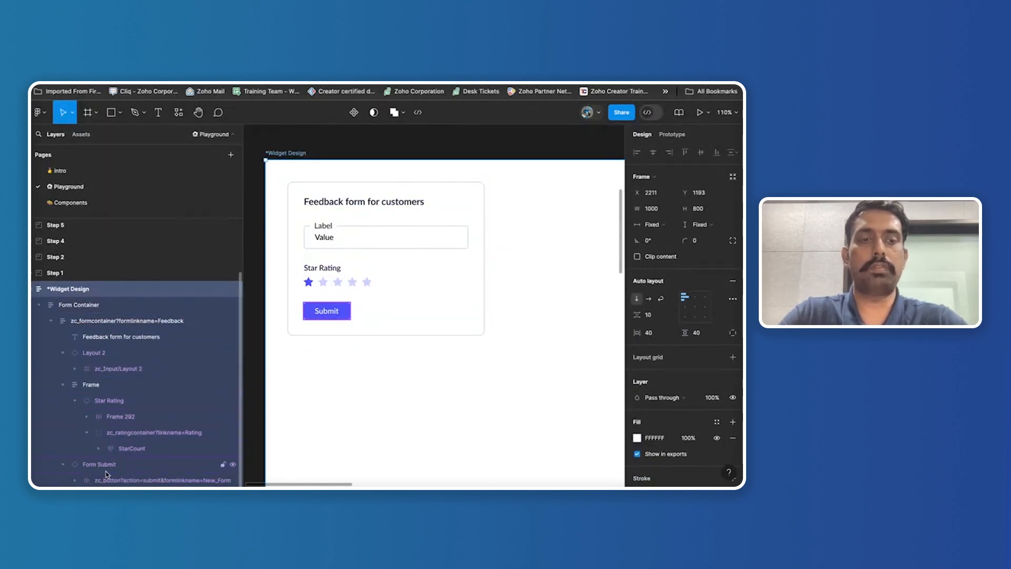
scroll(133, 458, down, 3)
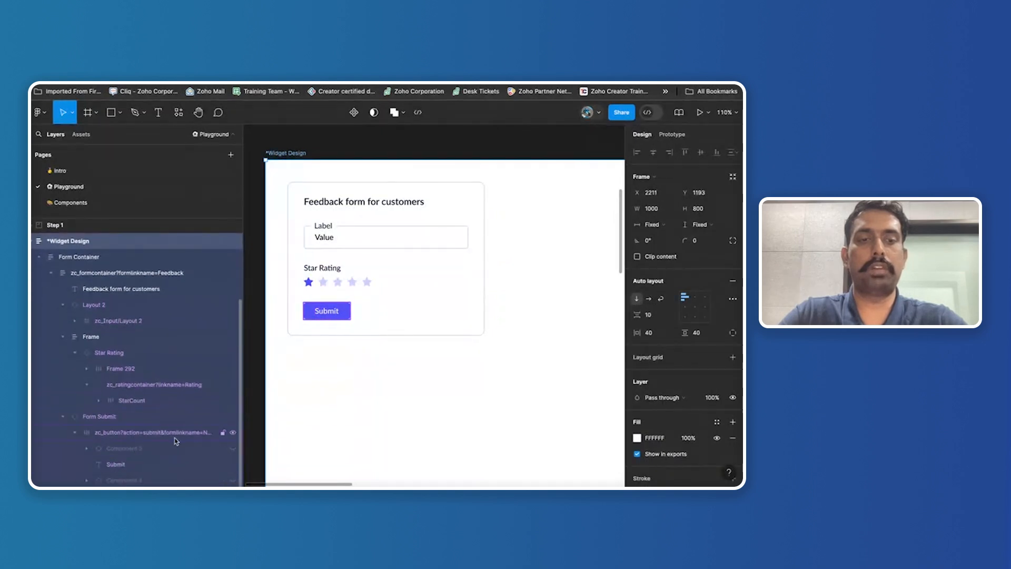
double_click(210, 433)
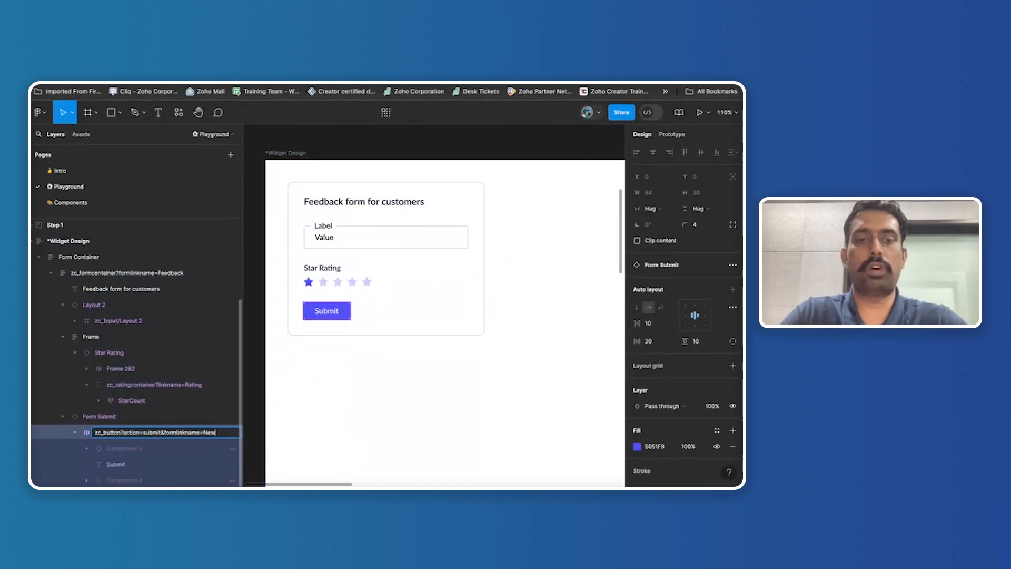
key(BackSpace)
key(BackSpace)
key(BackSpace)
text(Feedback)
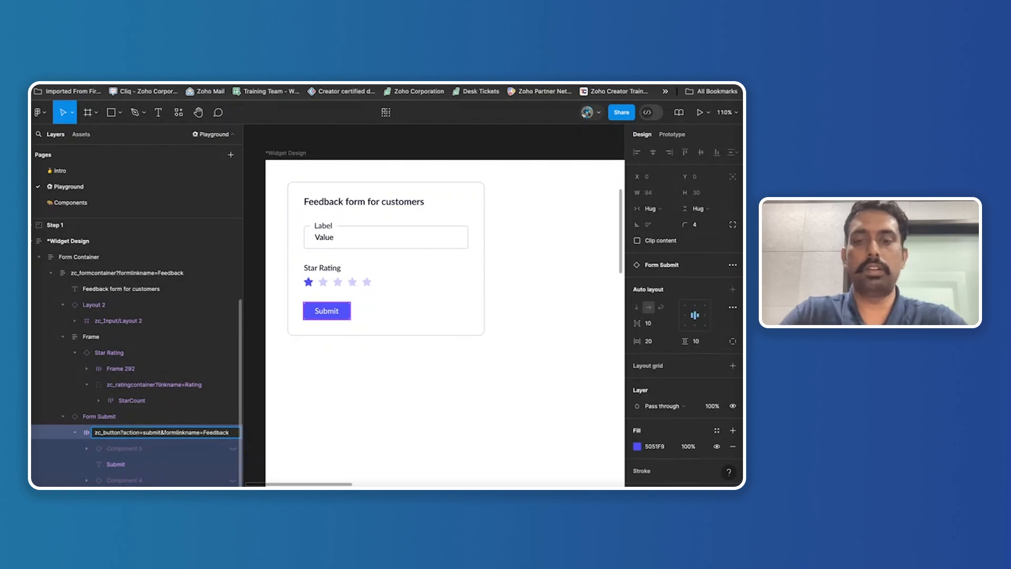
key(Return)
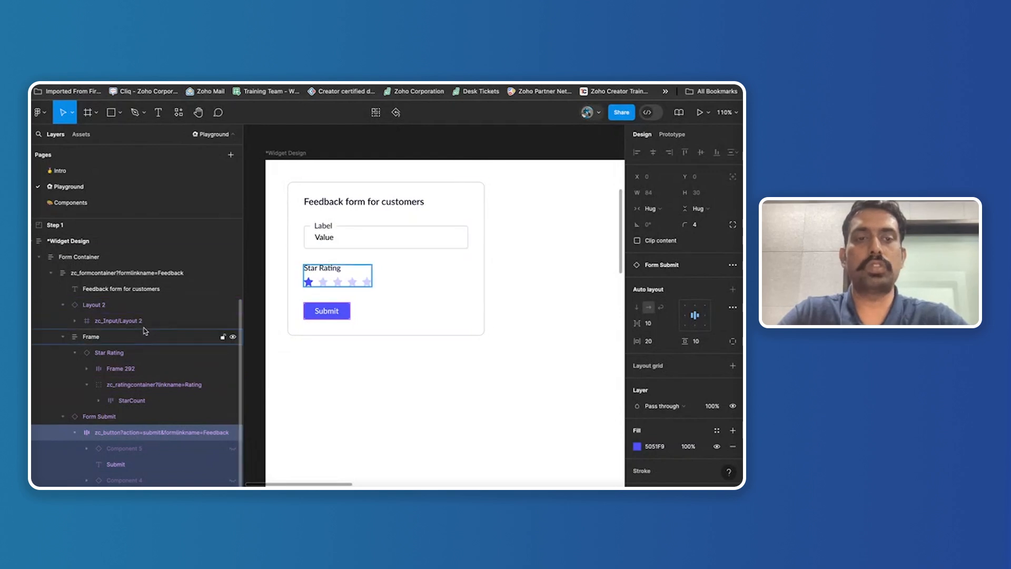
Step: Expand the zc_Input/Layout 2 layer and its two nested frames, and start deleting the placeholder link name from the zc_input layer's name
click(74, 321)
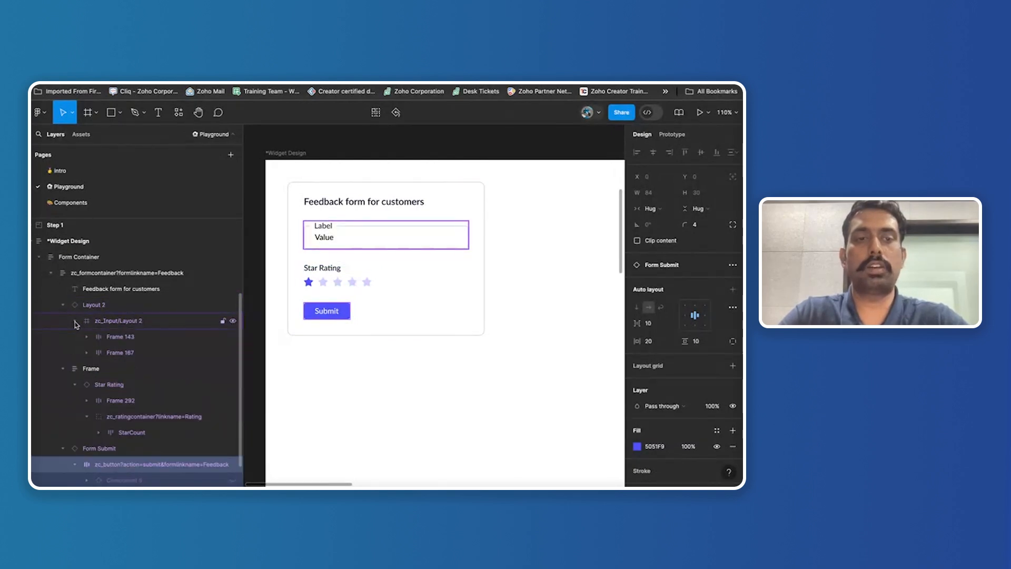
click(88, 337)
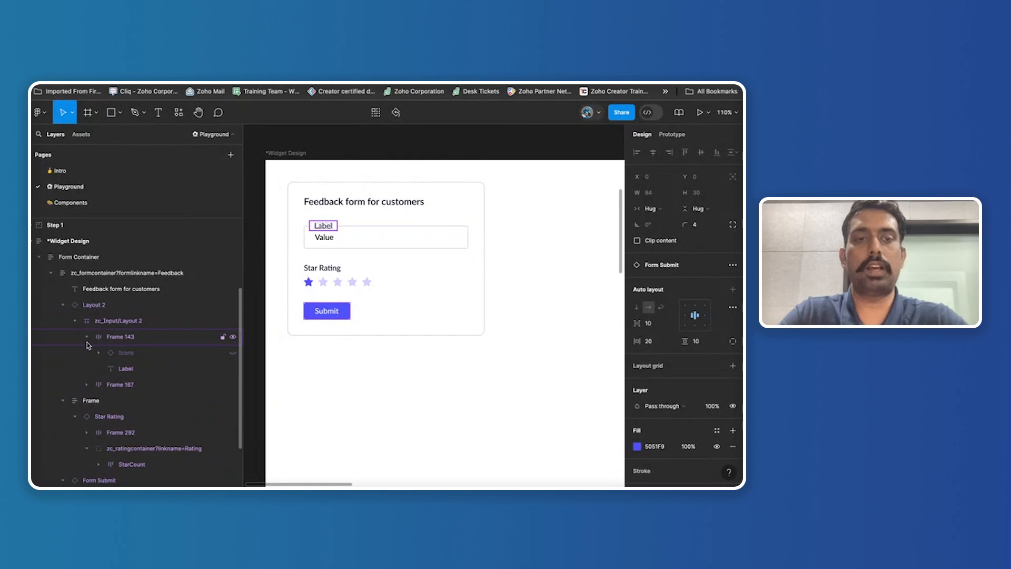
click(87, 384)
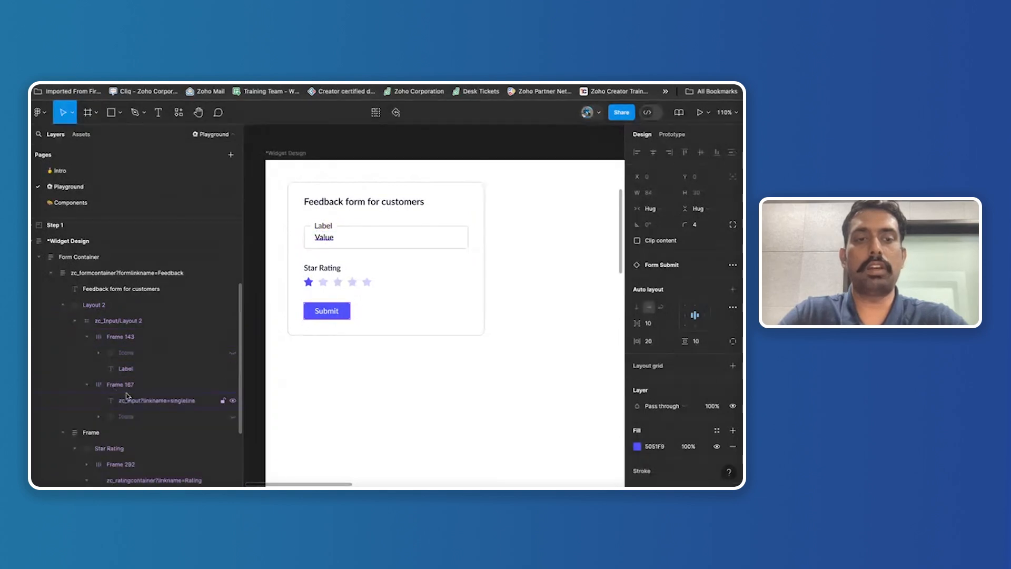
double_click(179, 401)
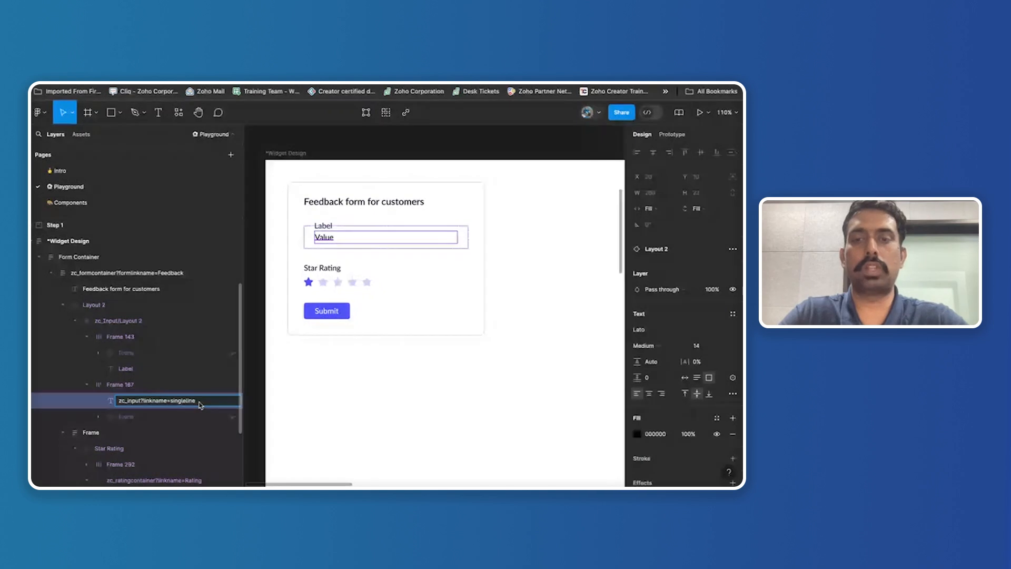
key(BackSpace)
key(BackSpace)
key(BackSpace)
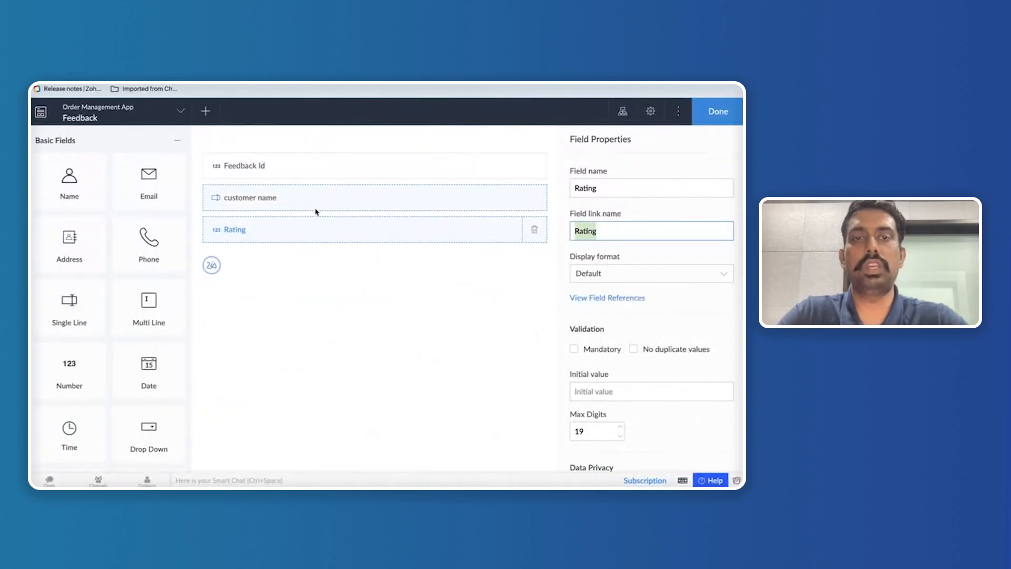
Step: Look up the customer name field's link name in Zoho Creator and rename the Figma input layer to "zc_input?linkname=customer_name"
click(315, 206)
click(624, 231)
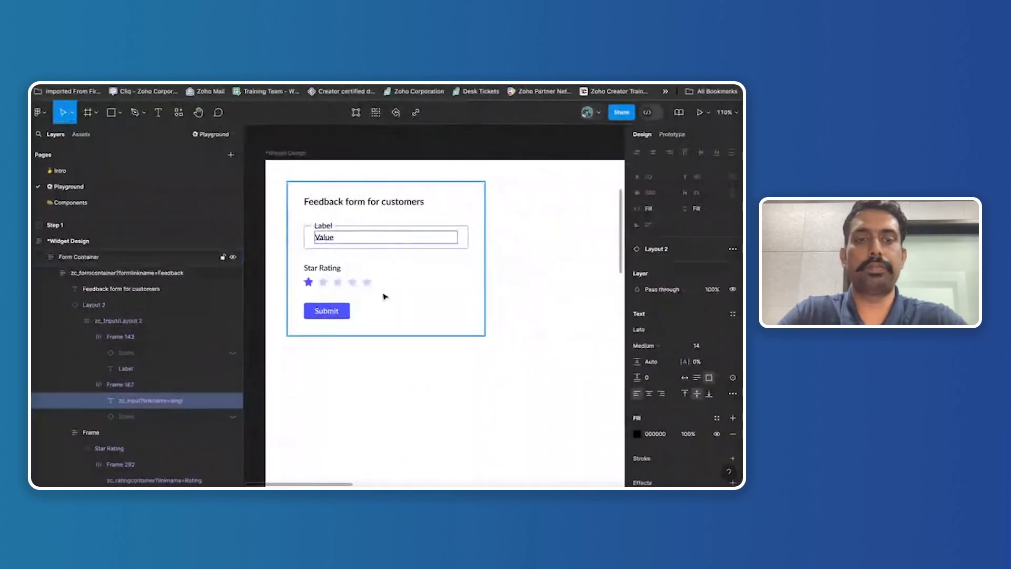
double_click(183, 401)
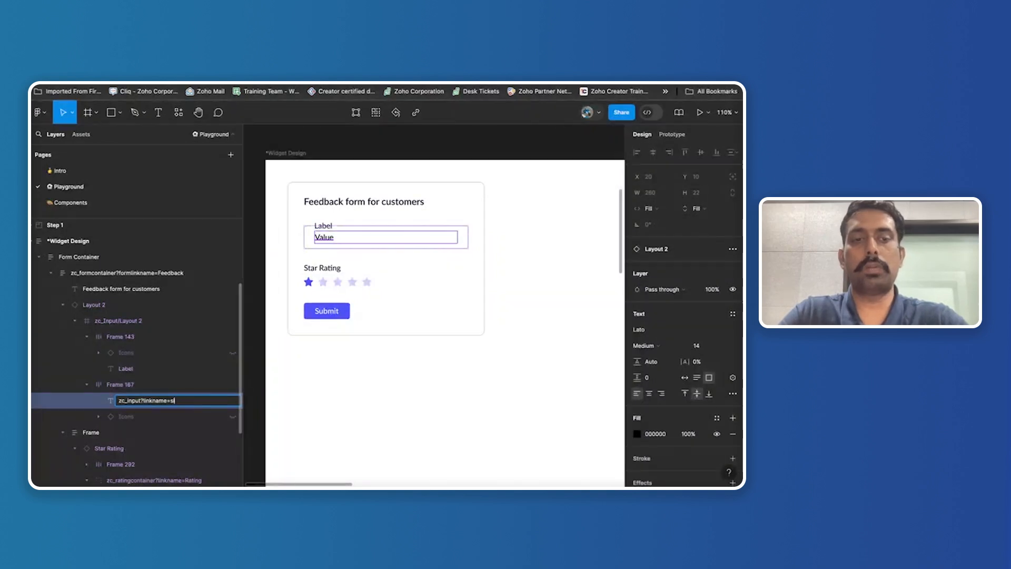
text(customer_name)
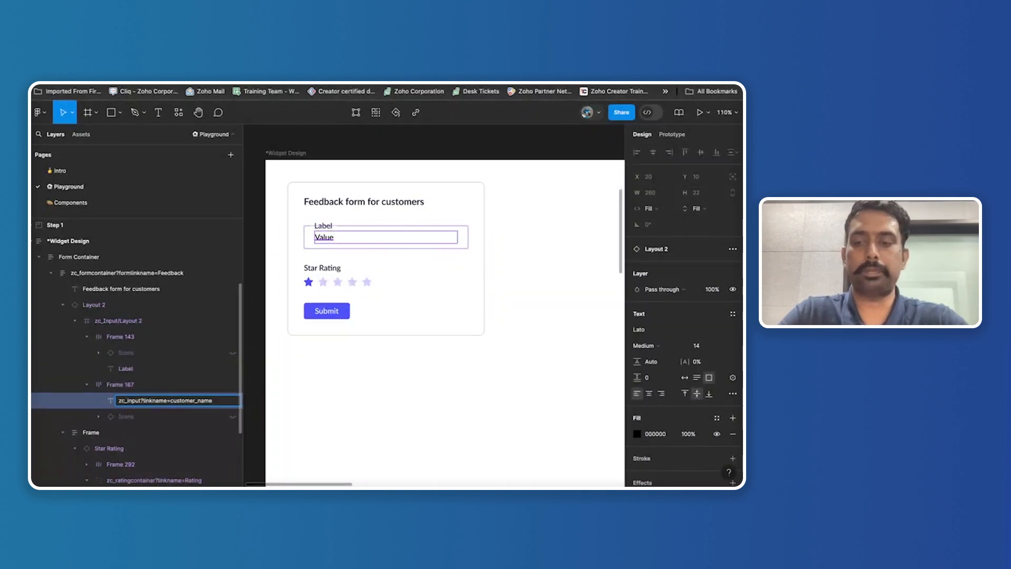
key(Return)
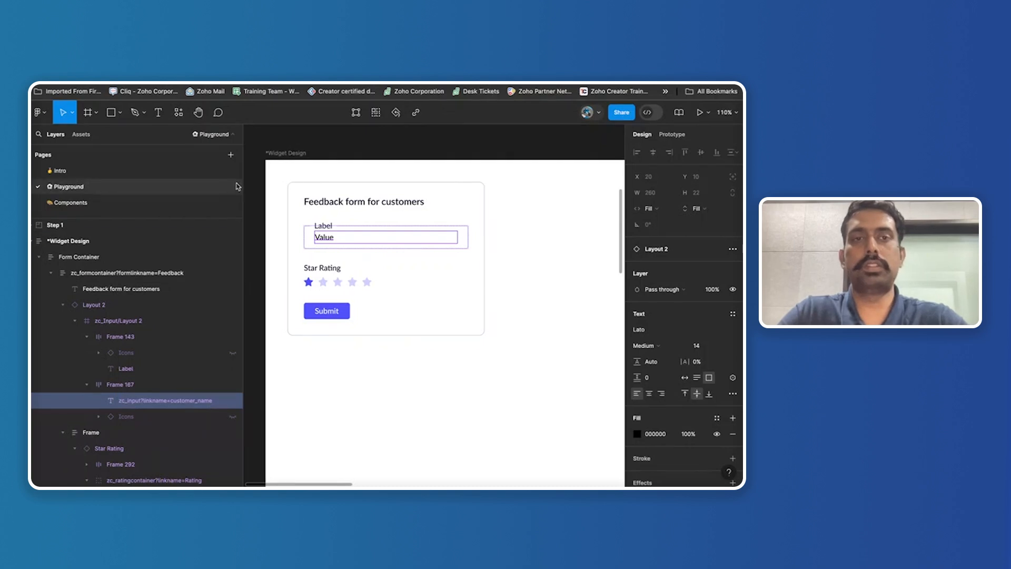
Step: Copy the link to the Form Container frame
click(77, 261)
right_click(78, 263)
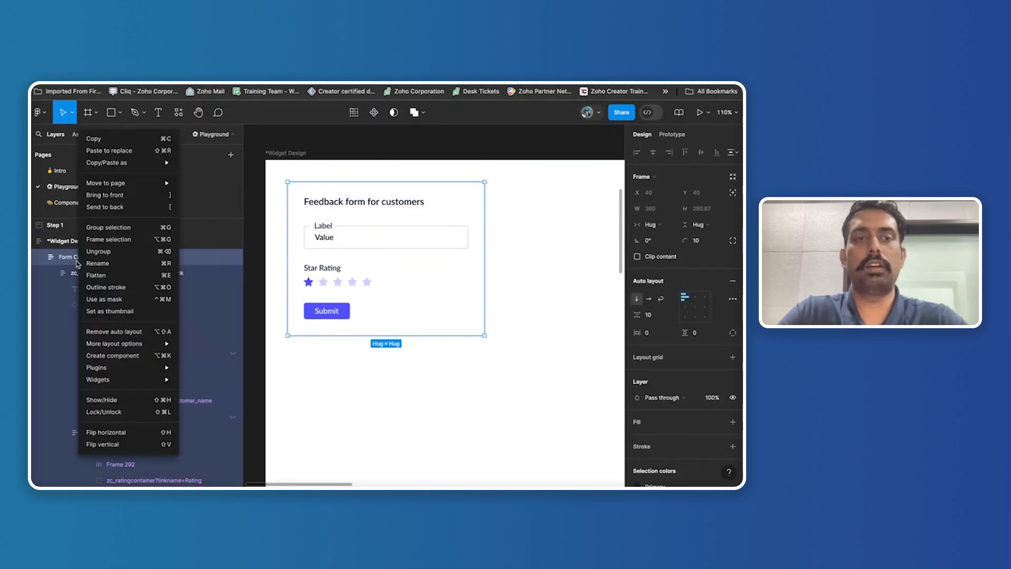
mouse_move(120, 164)
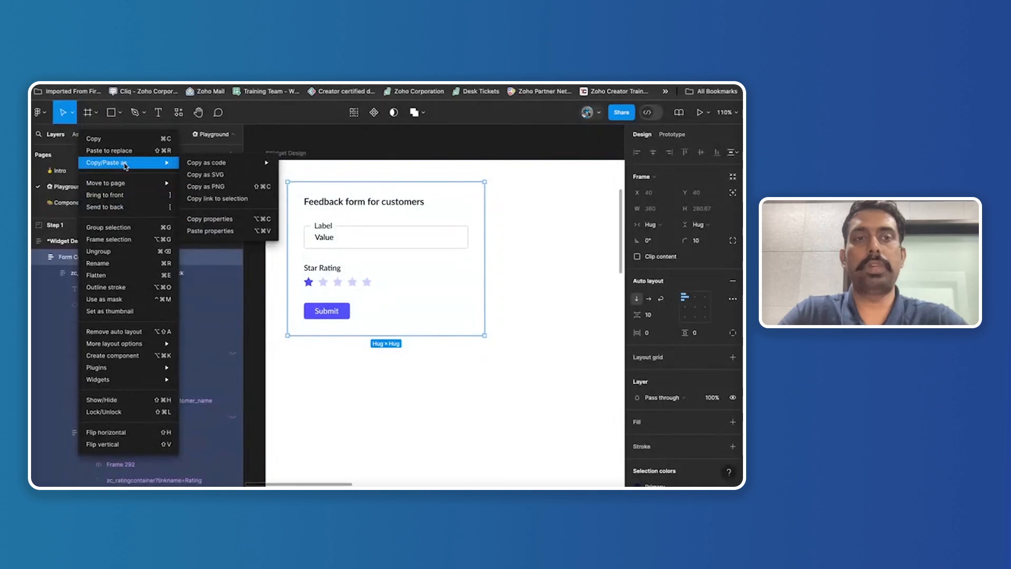
mouse_move(188, 166)
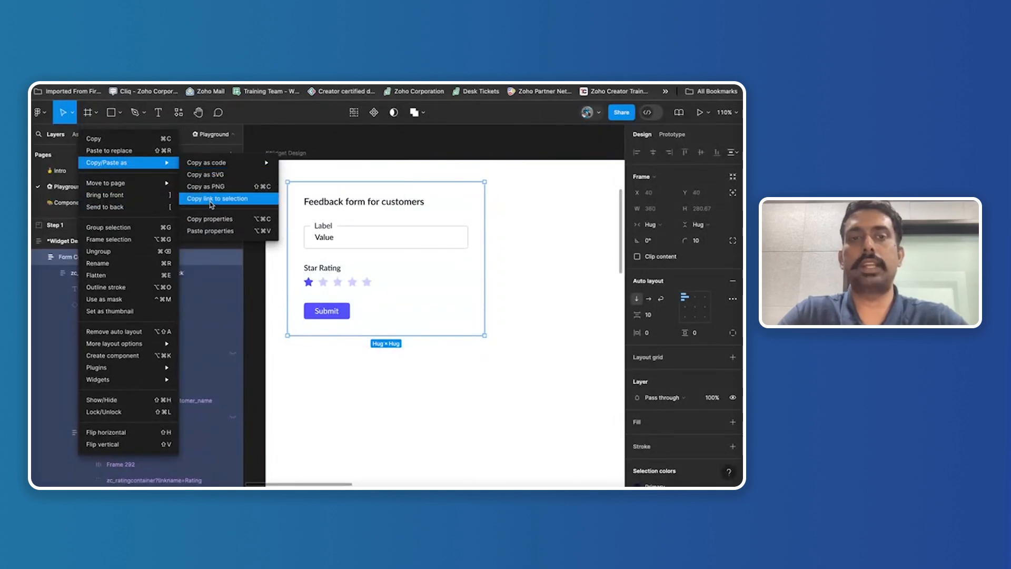
click(210, 203)
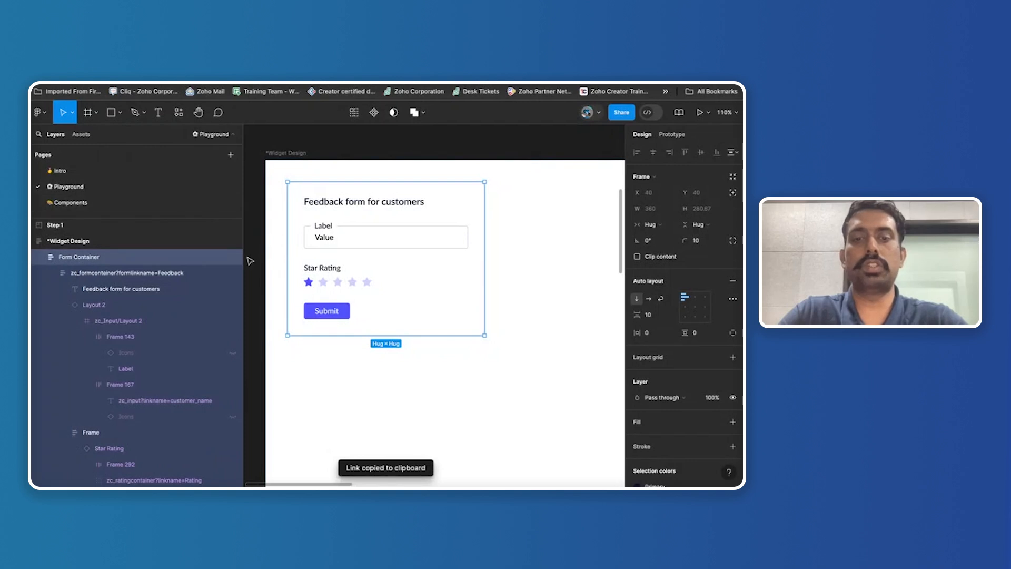
Step: Switch to Zoho Creator and finish editing the Feedback form to return to the app's design view
key(ctrl+Left)
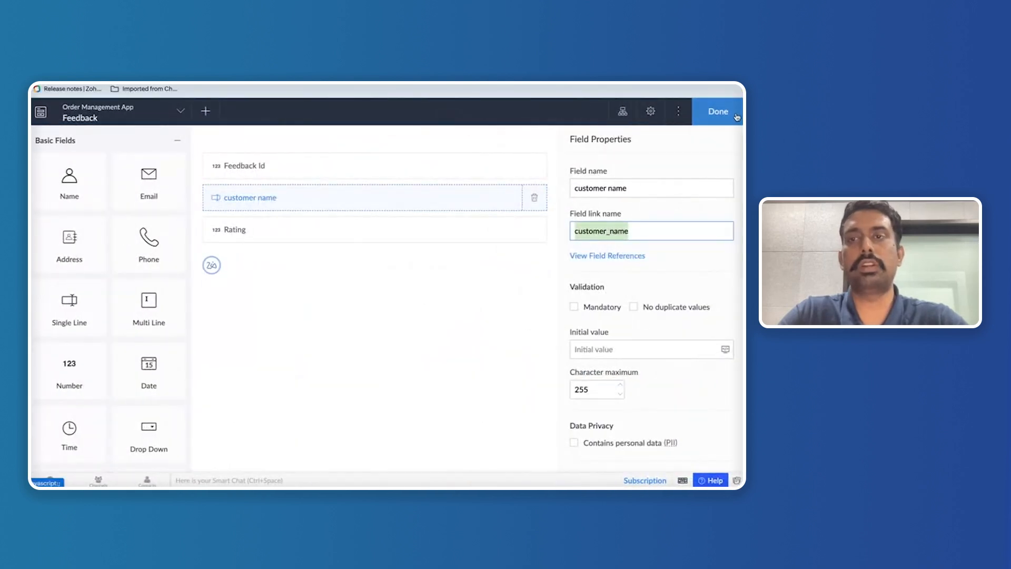
click(736, 116)
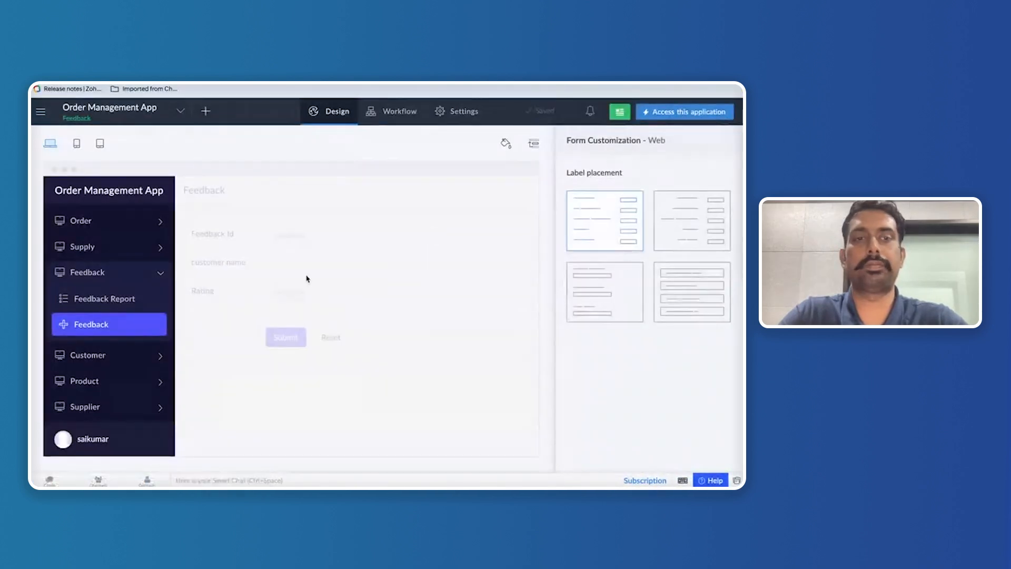
scroll(135, 294, down, 1)
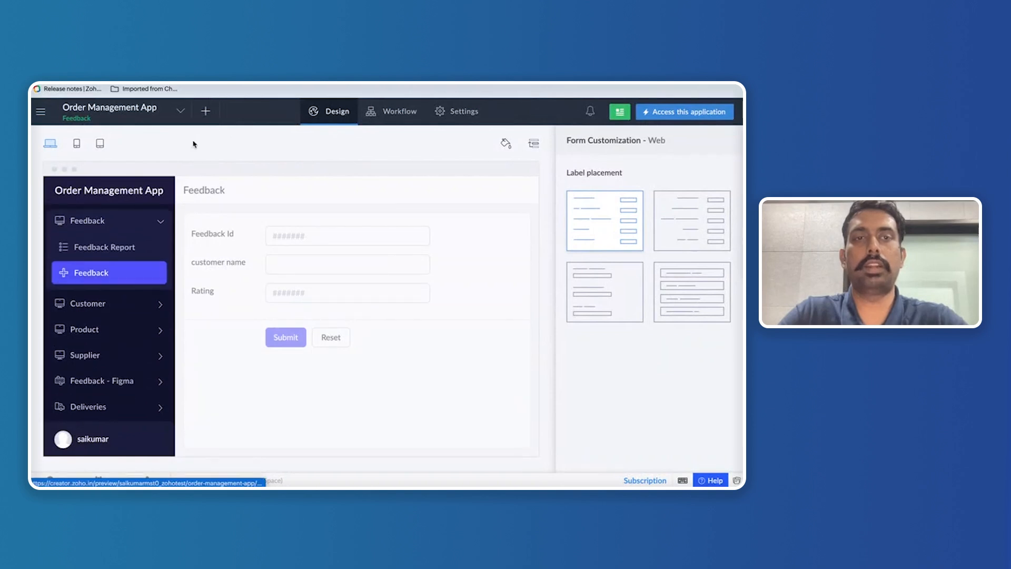
Step: Create a new page named "Figma - Feedback Page" in the Order Management App
click(205, 111)
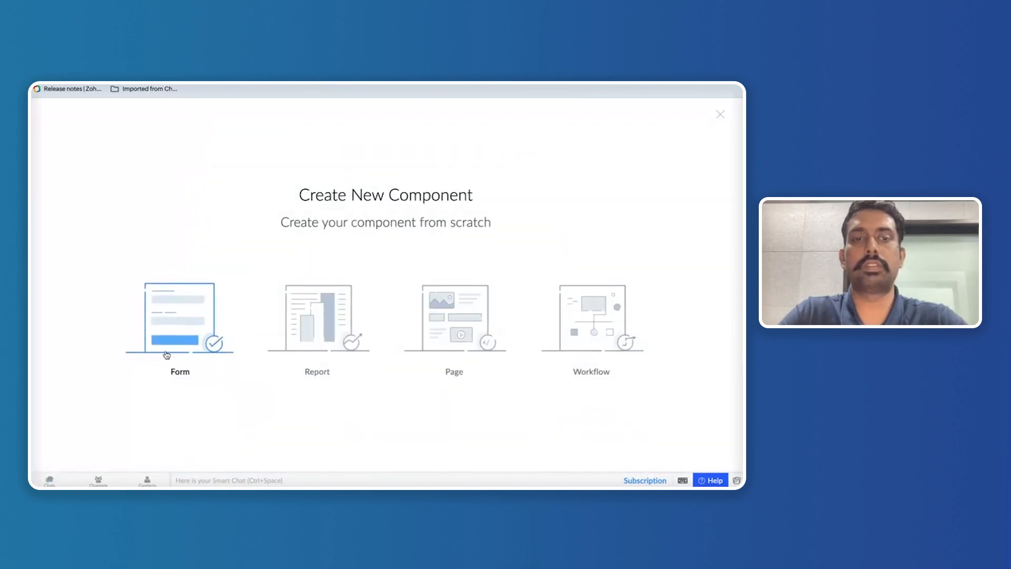
click(429, 337)
click(357, 334)
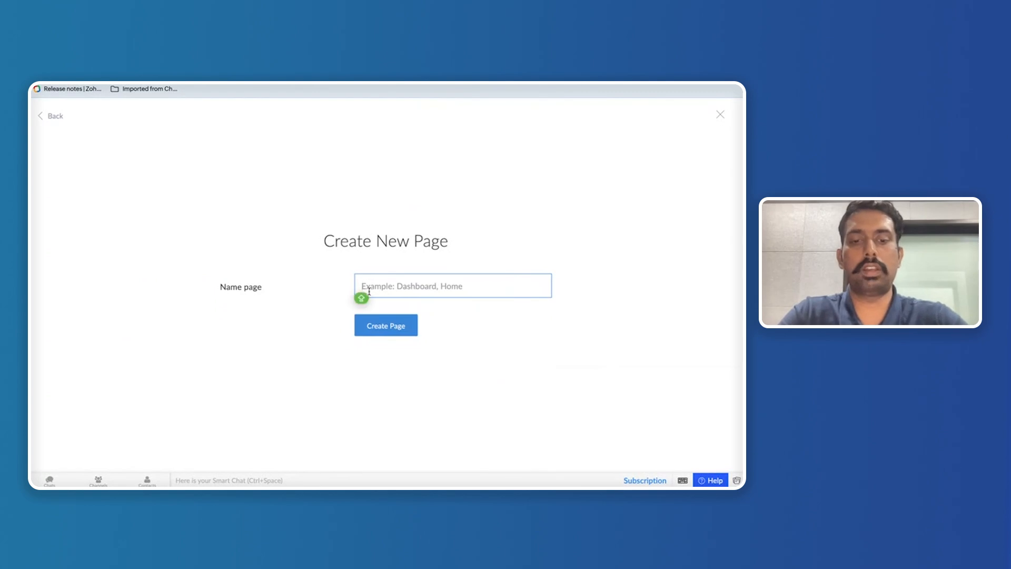
text(Figma)
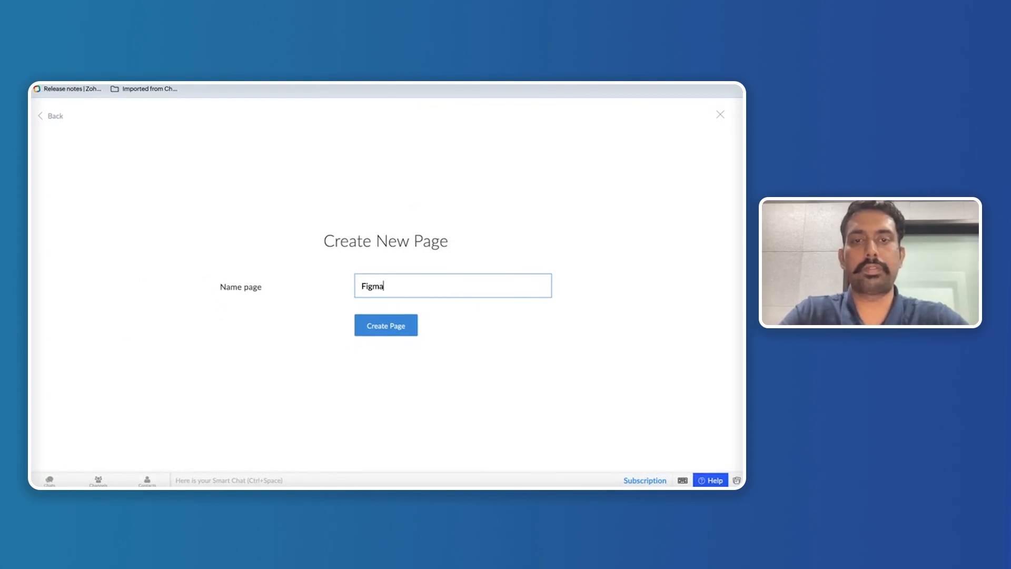
text( - Feedback for)
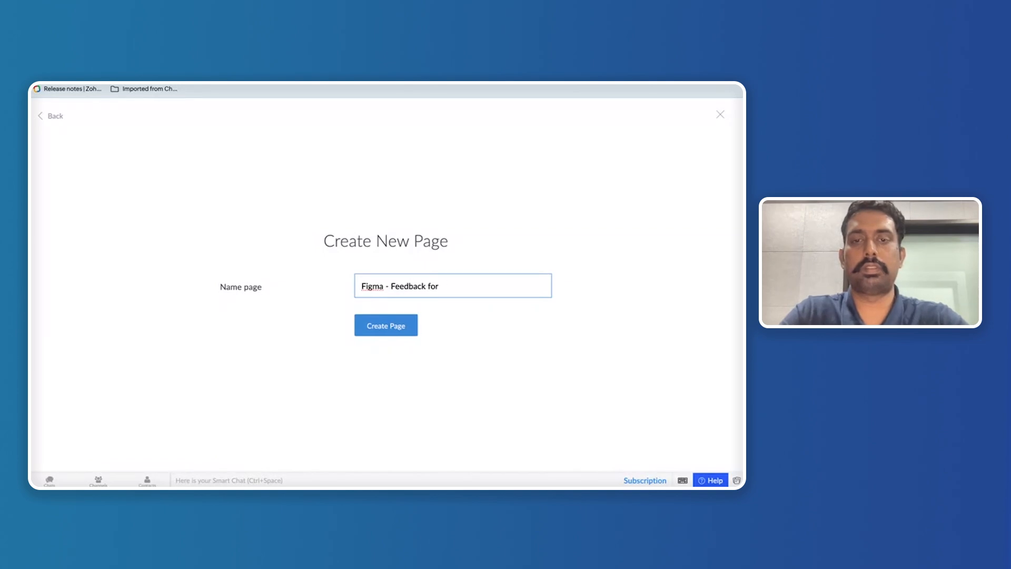
text(age)
click(368, 327)
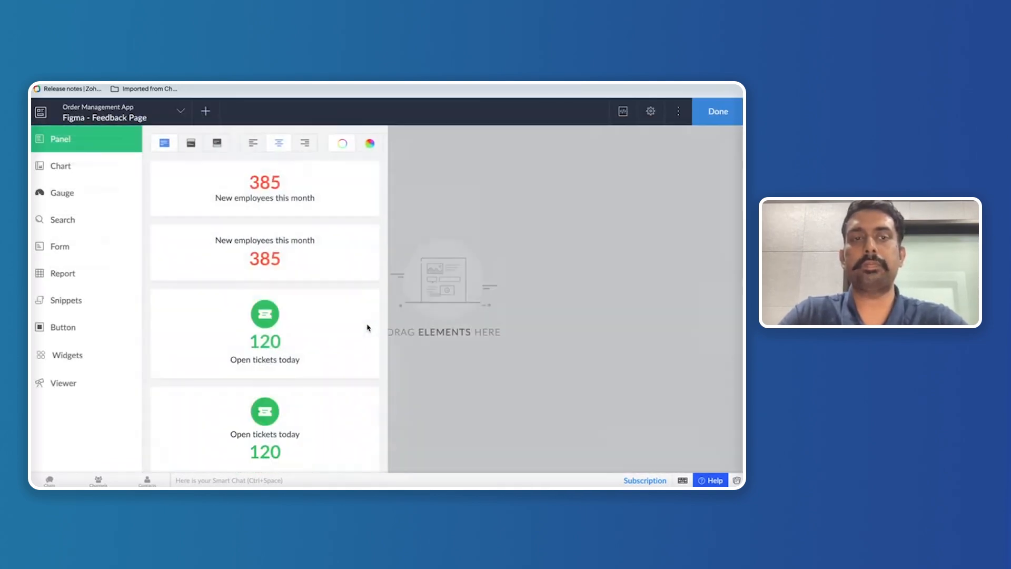
Step: Start creating a custom widget for the page with the Import from Figma option
click(102, 356)
click(326, 137)
scroll(331, 341, down, 2)
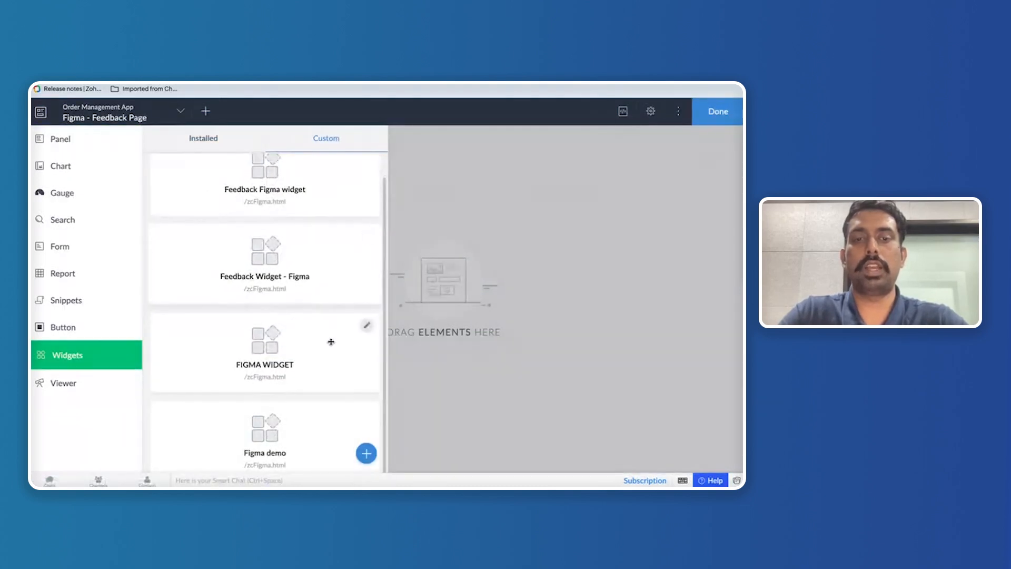
click(367, 453)
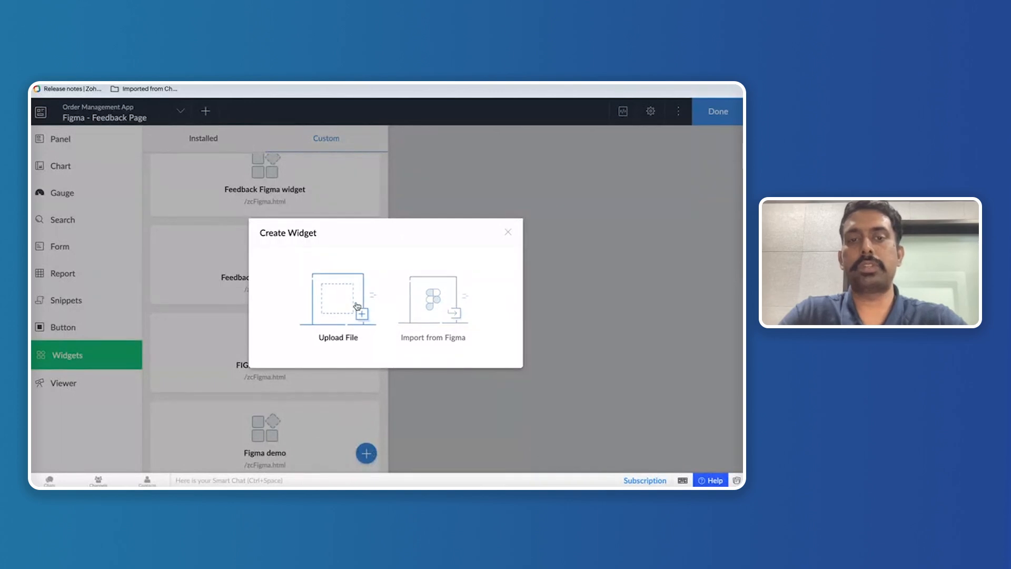
click(445, 306)
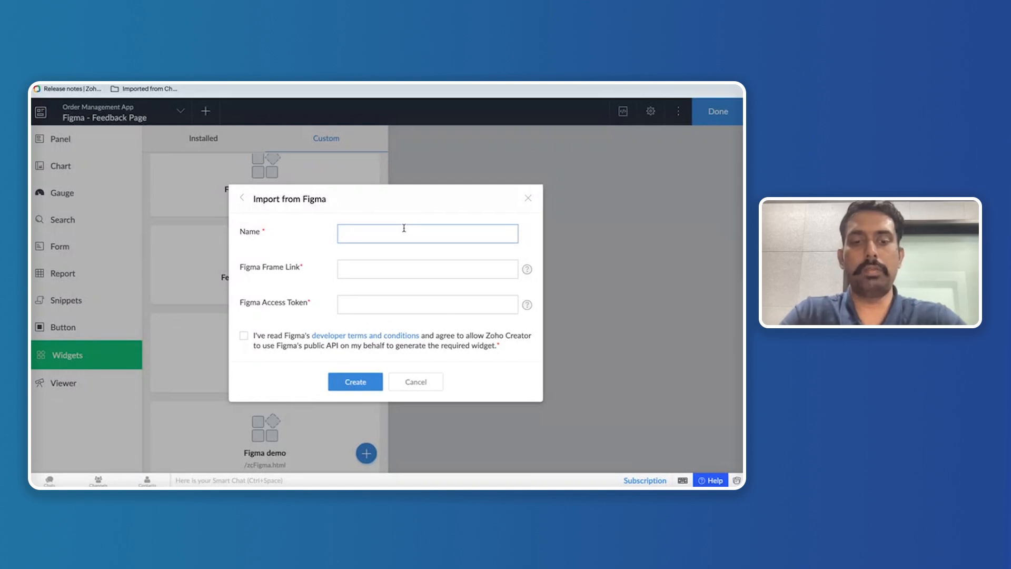
Step: Name the widget "Demo - Figma feedback page" and paste the copied link as its Figma frame link
text(Demo - Fi)
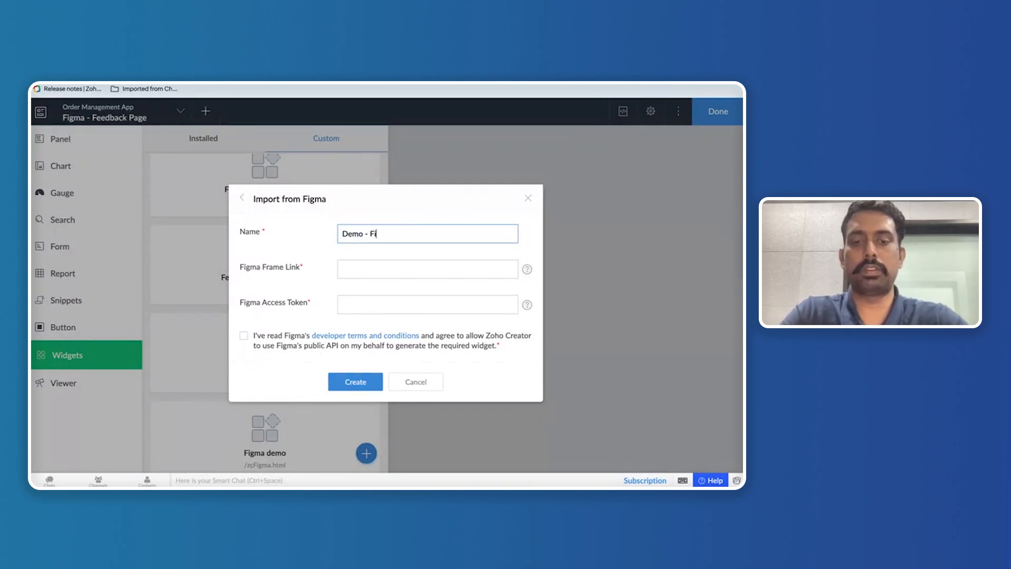
text(gma fe)
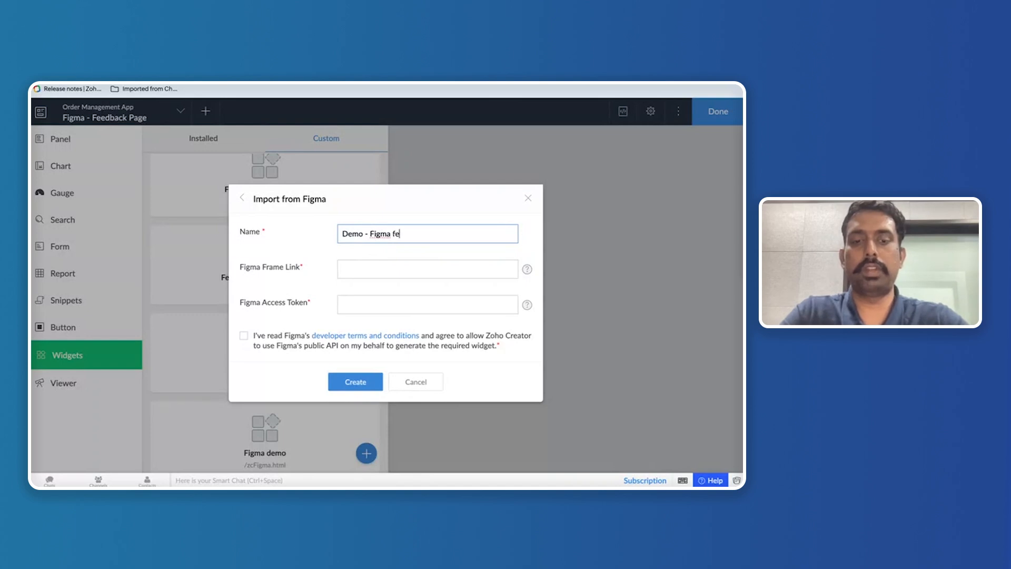
text(edback)
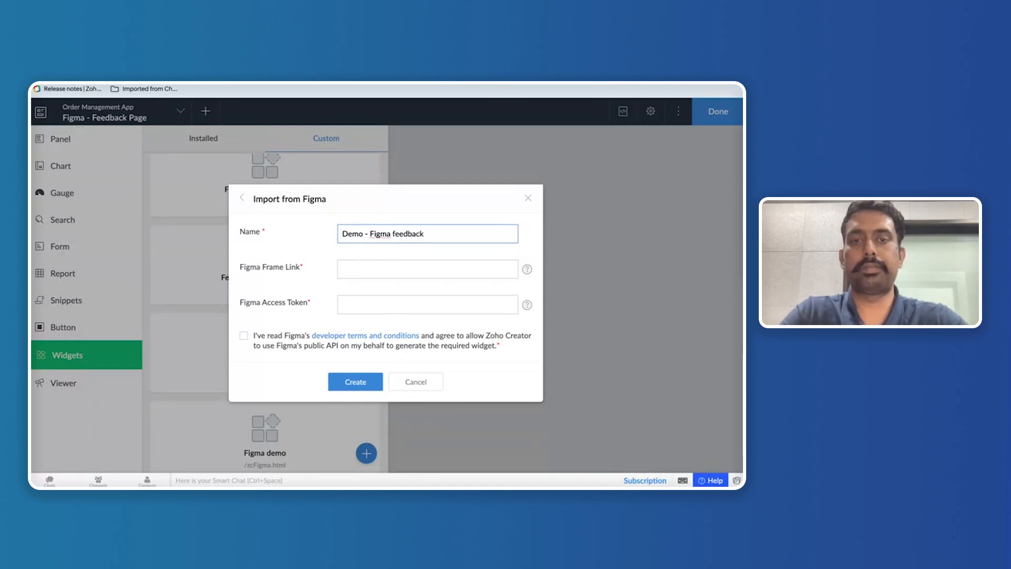
text( page)
click(386, 269)
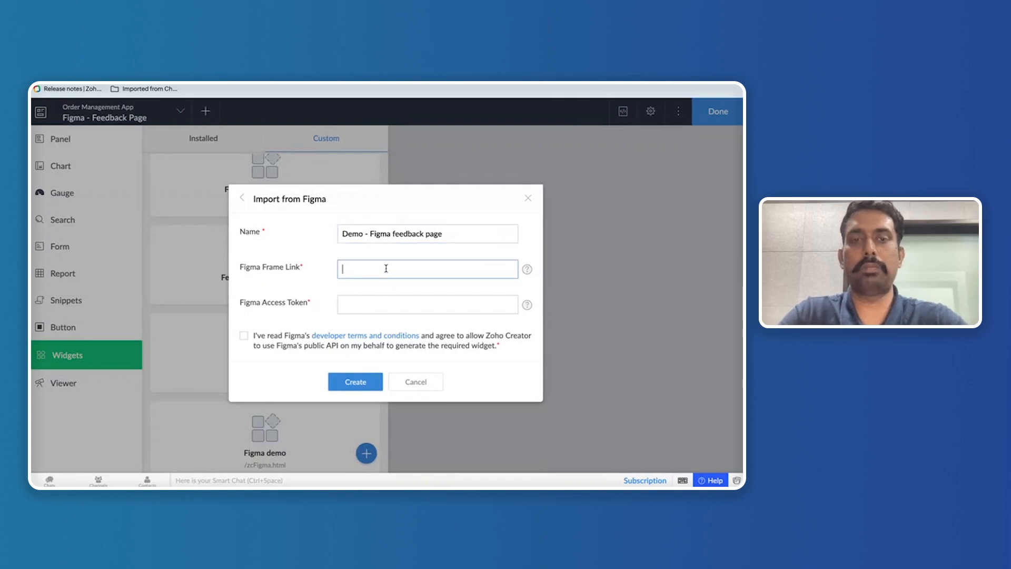
key(ctrl+v)
click(318, 282)
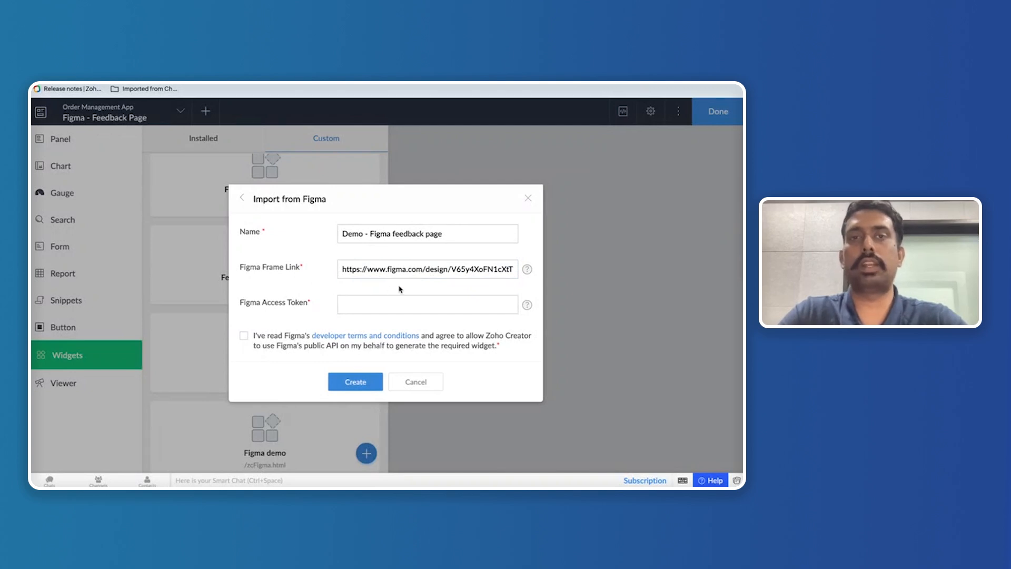
Step: Switch to Figma, leave the design file and open the personal access tokens section of the account settings
key(ctrl+Right)
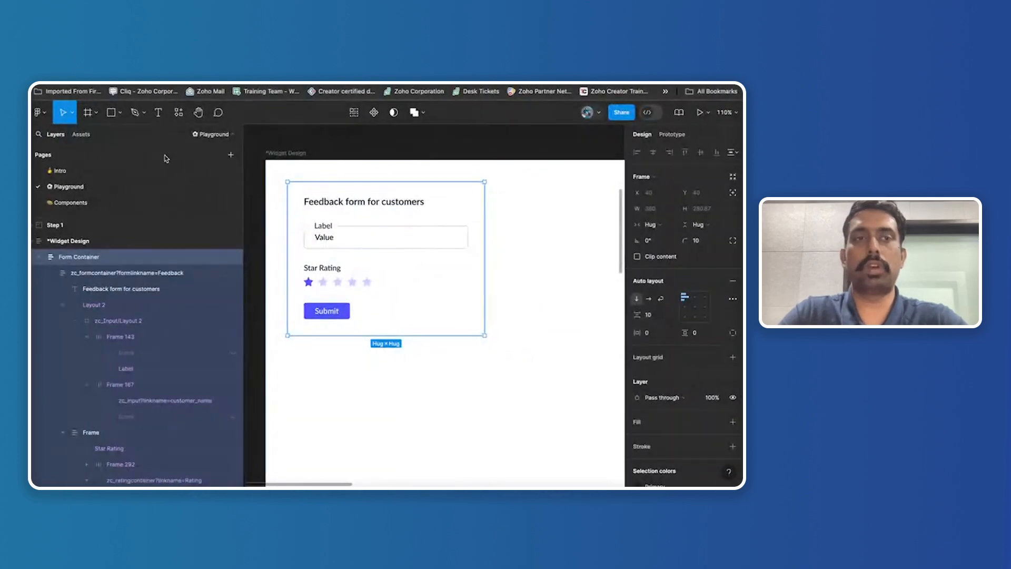
click(40, 115)
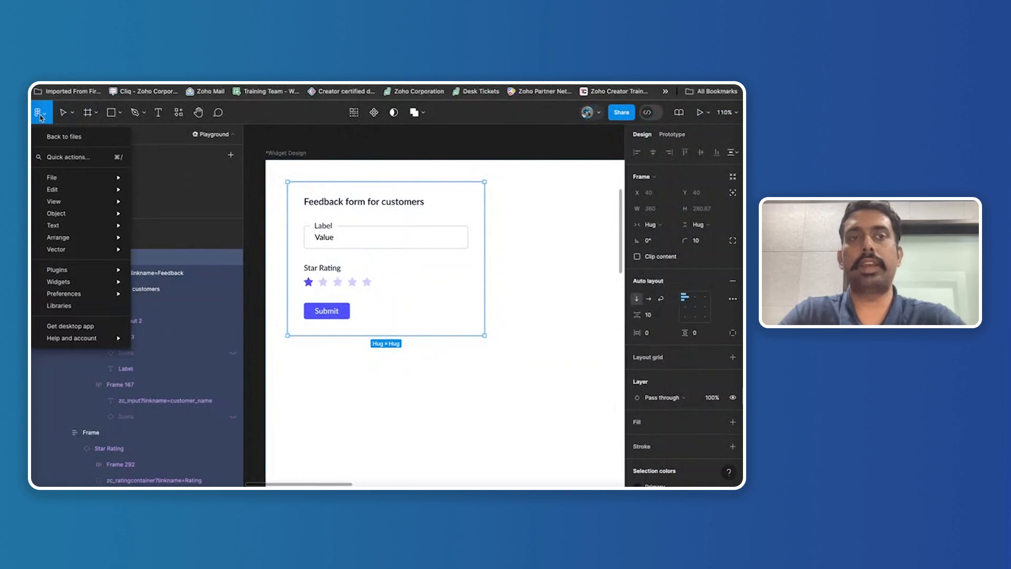
click(59, 138)
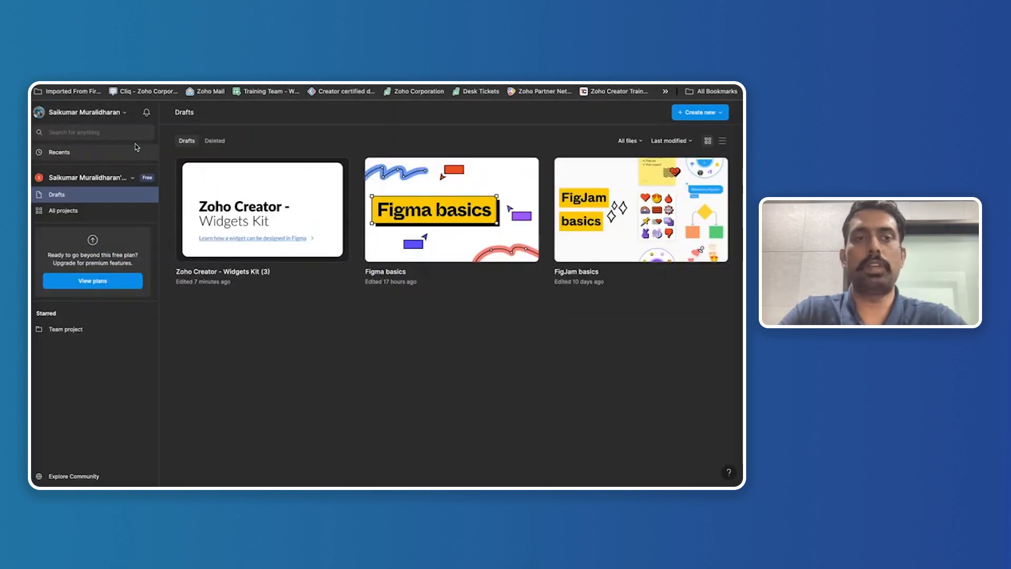
click(119, 118)
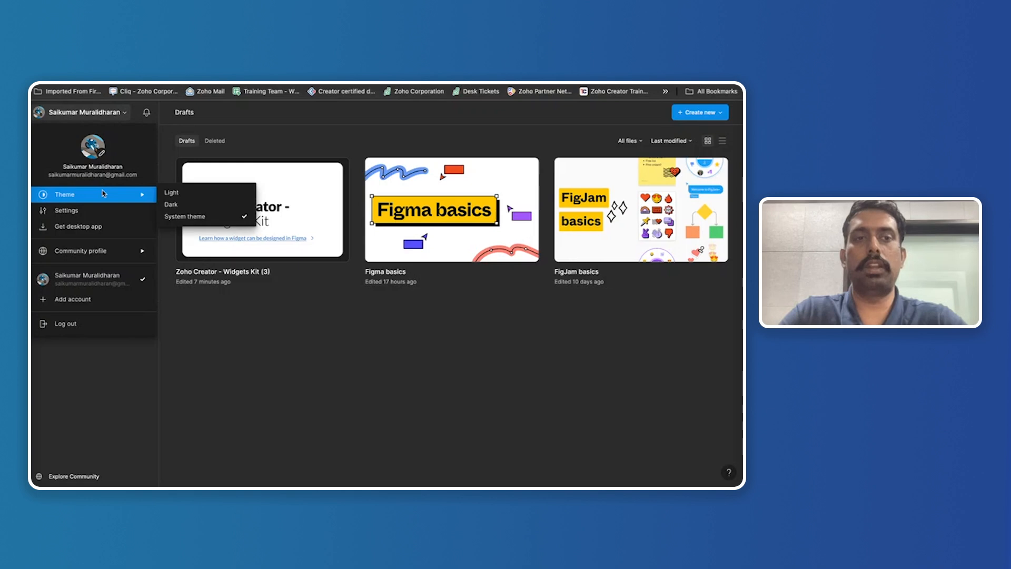
click(94, 213)
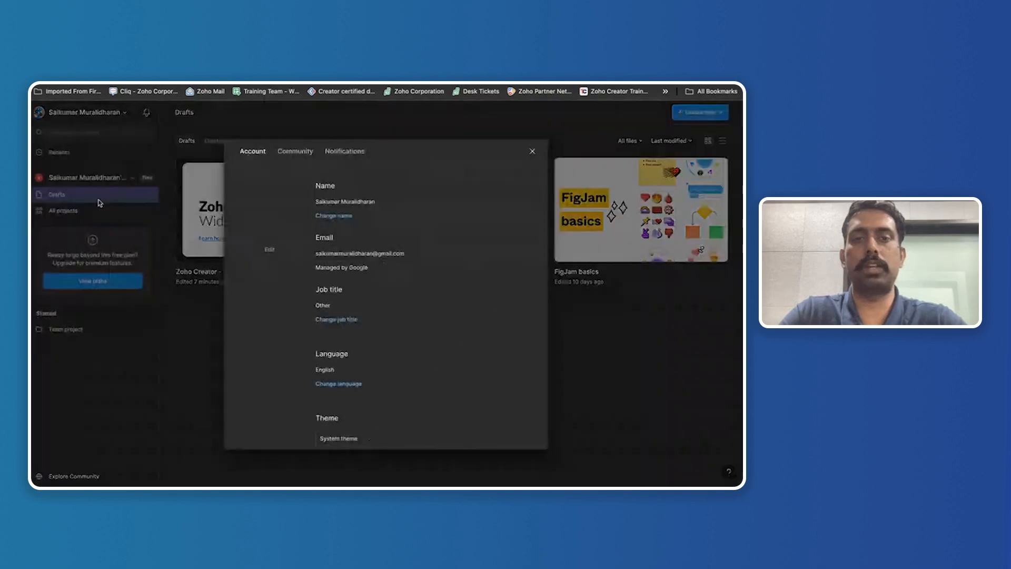
scroll(336, 281, down, 5)
scroll(336, 280, down, 3)
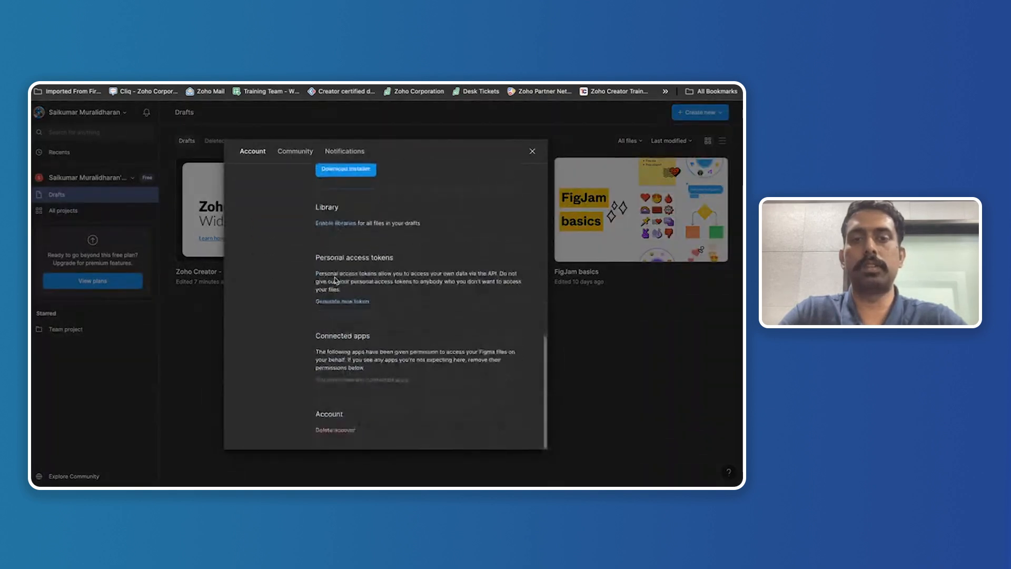
Step: Generate a personal access token named "Figma design" with a 1 day expiration and copy it
click(356, 302)
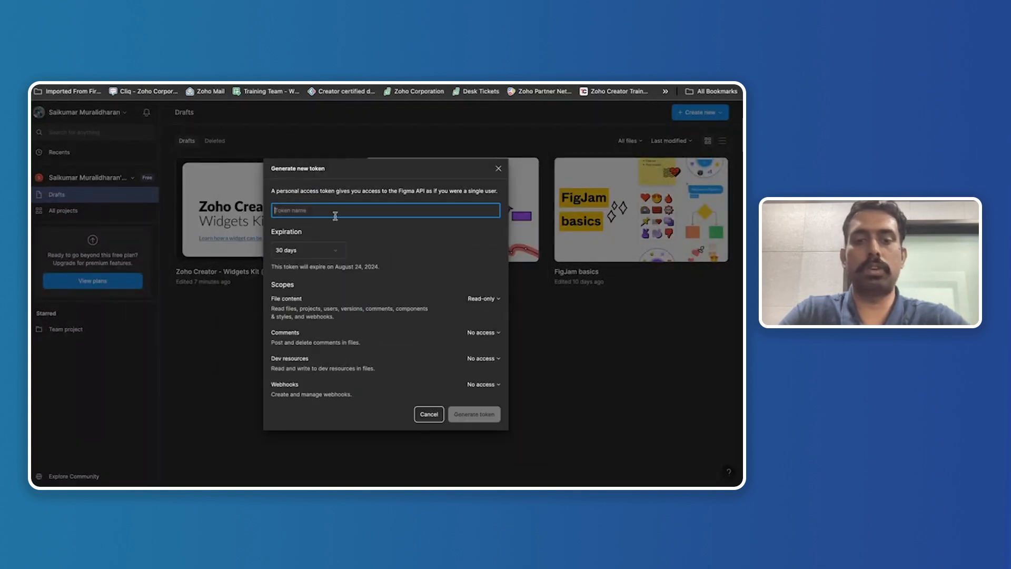
text(Figma design)
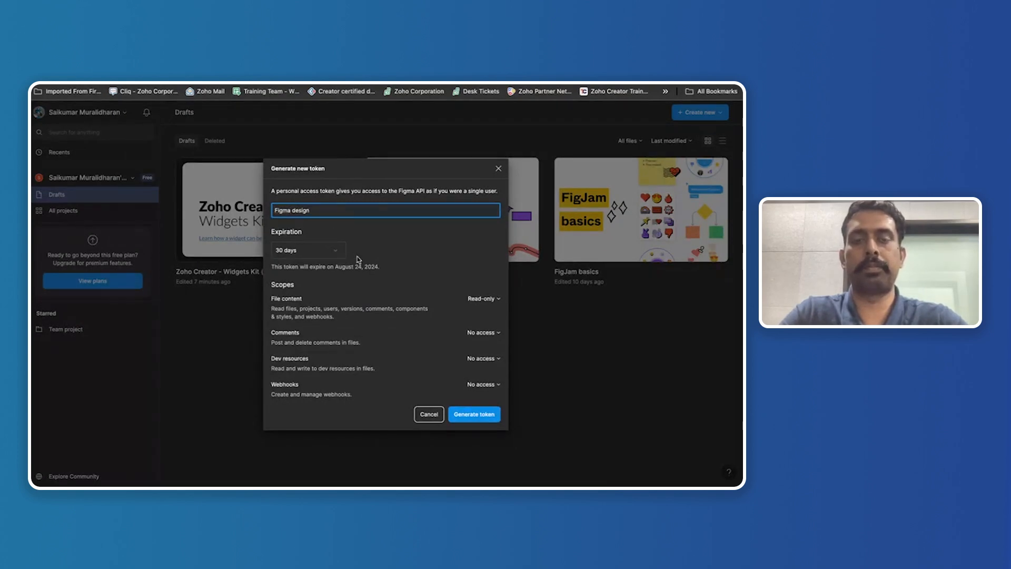
click(319, 253)
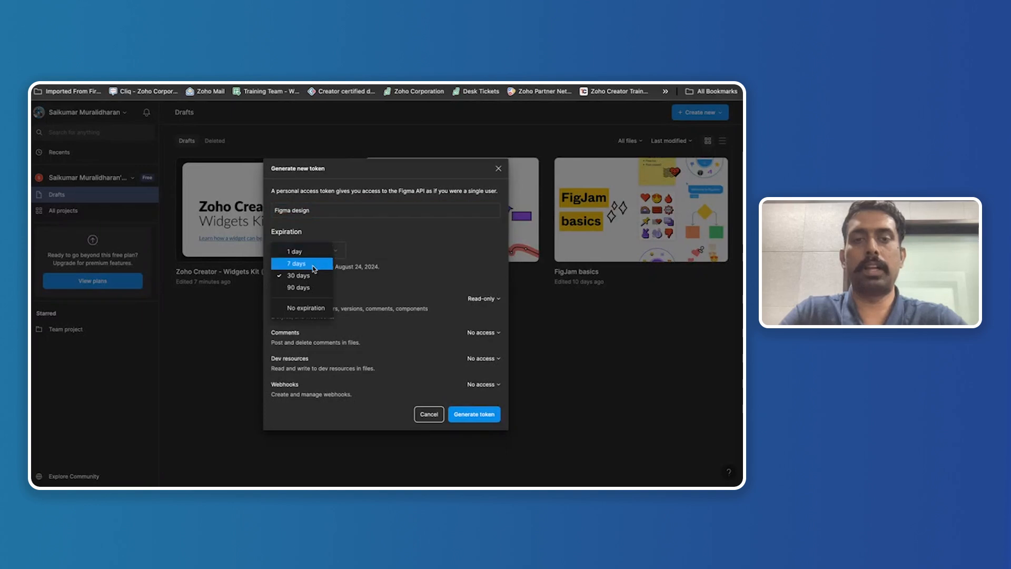
click(310, 251)
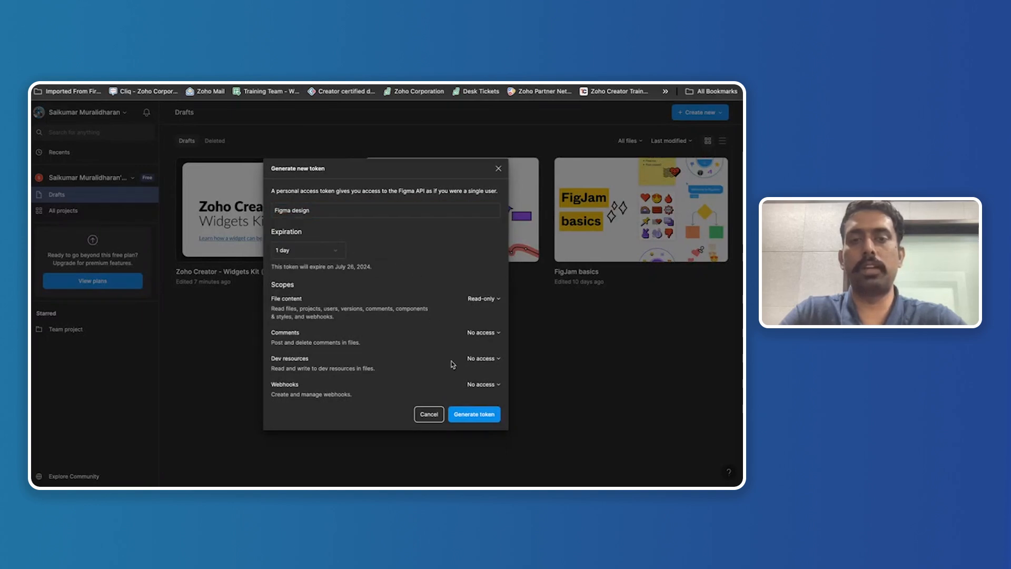
click(474, 414)
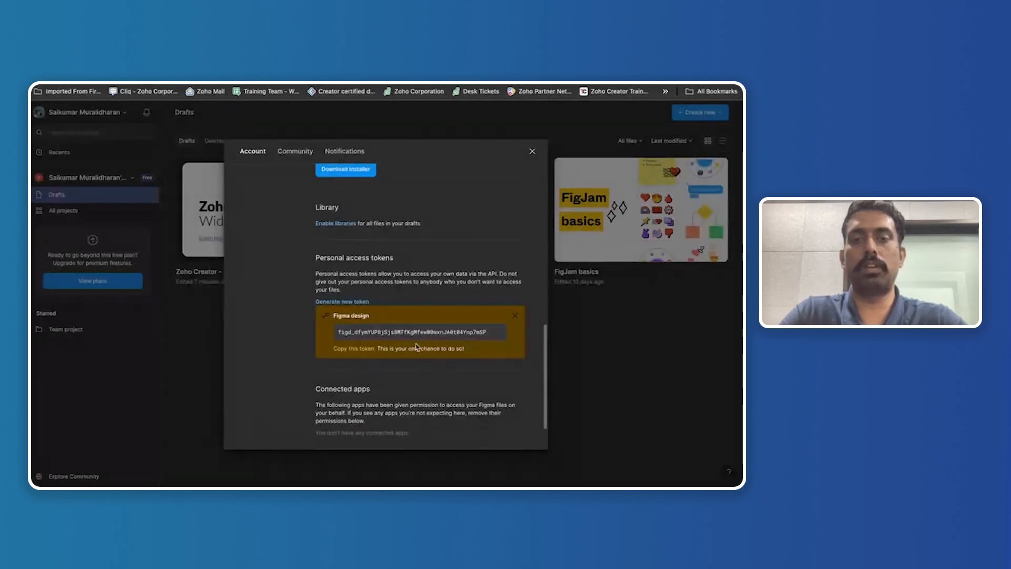
click(352, 349)
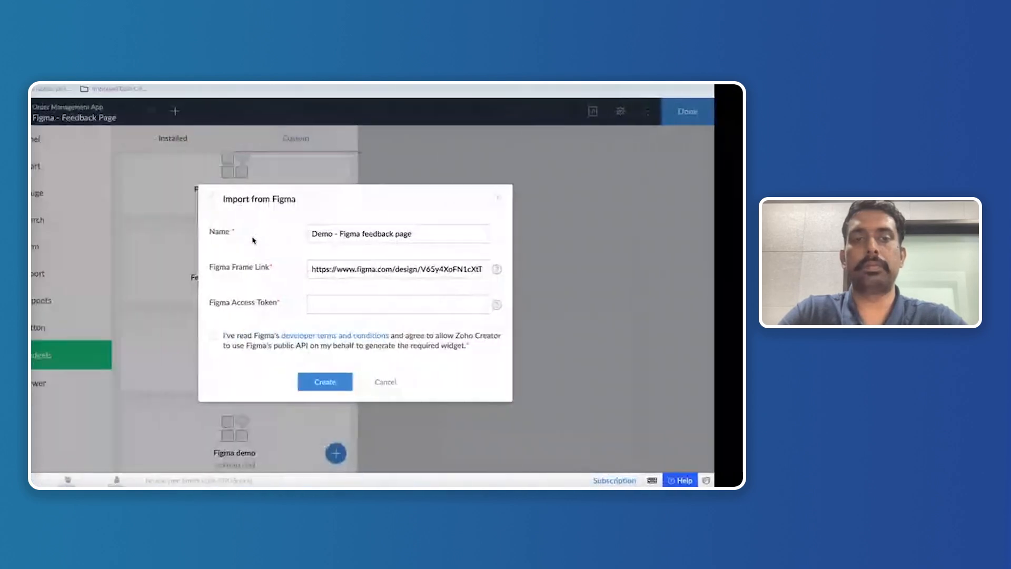
Step: In Zoho Creator, paste the Figma access token, accept Figma's developer terms and create the widget
click(392, 298)
key(ctrl+v)
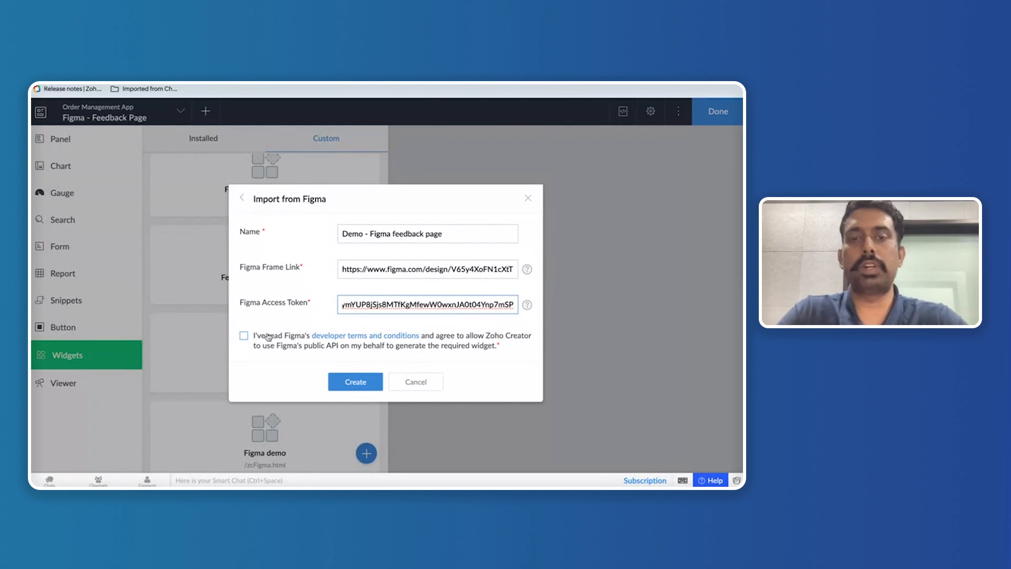
click(243, 336)
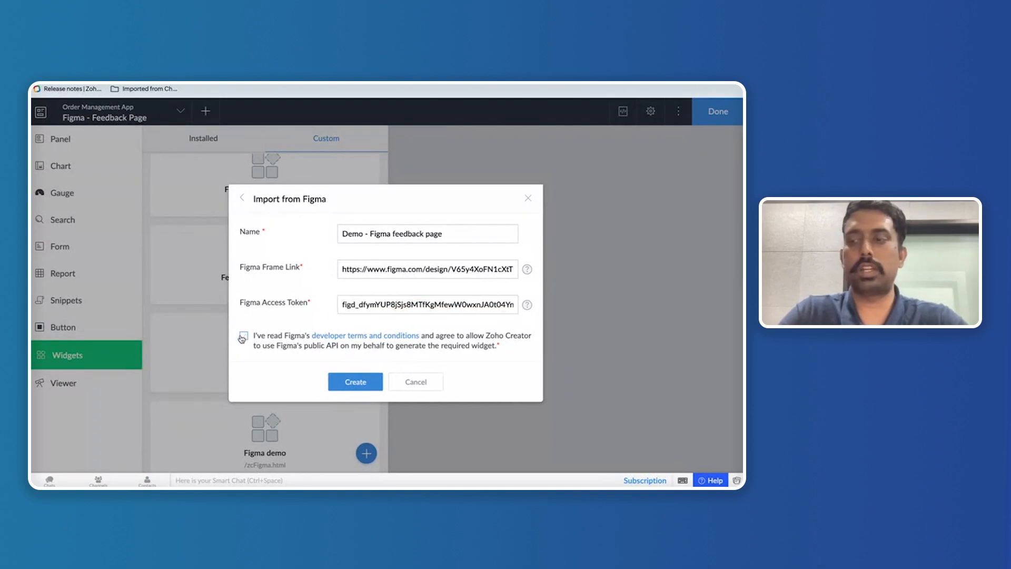
click(363, 390)
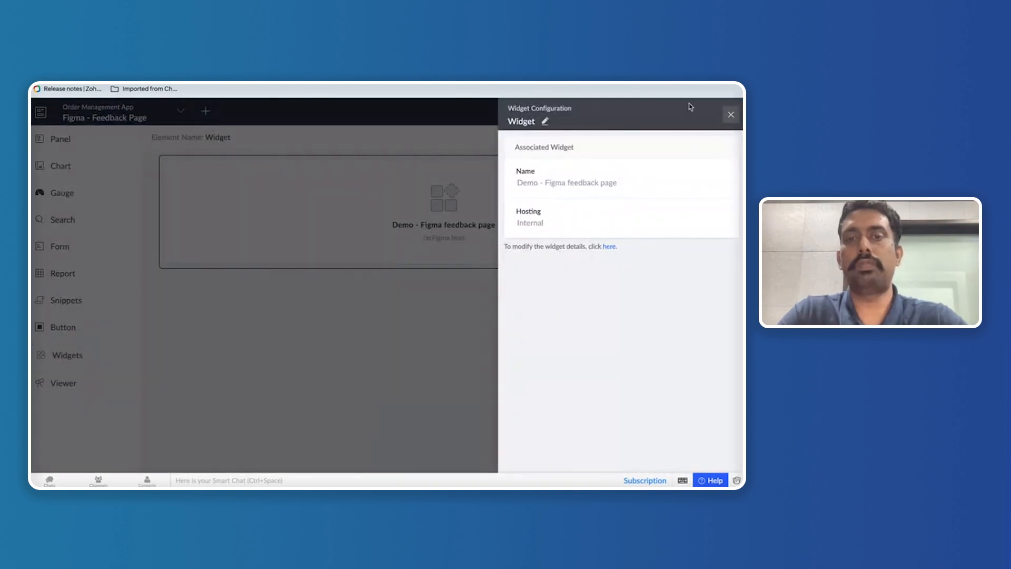
Step: Finish editing the Figma - Feedback Page and open the live Order Management App
click(731, 115)
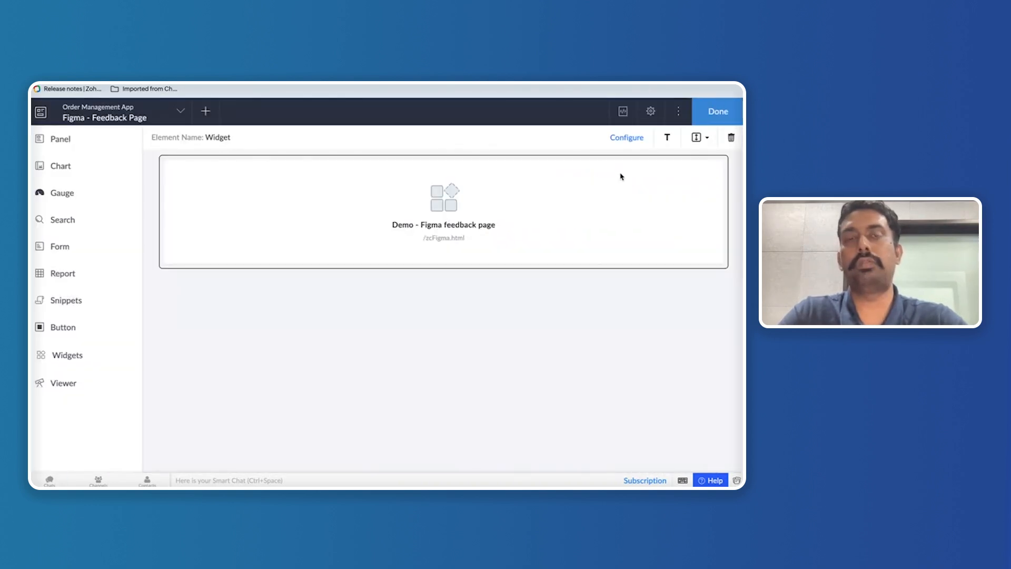
click(711, 110)
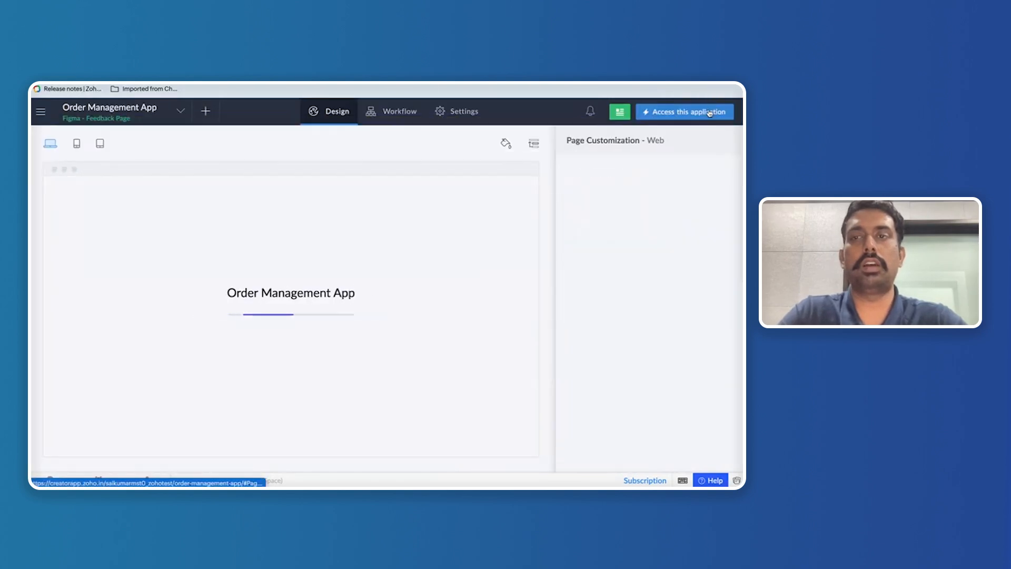
click(709, 112)
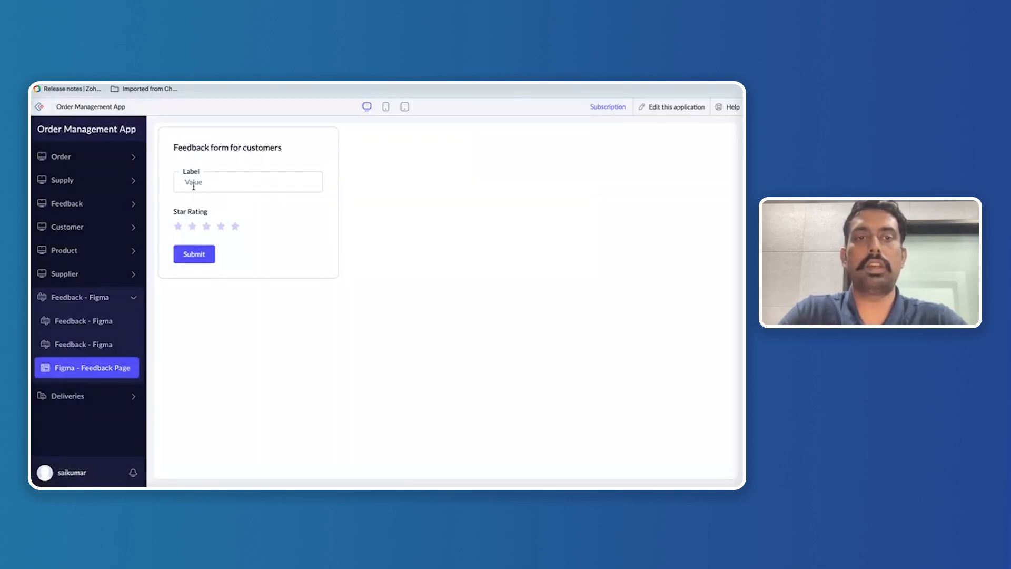
Step: Submit a test entry in the feedback widget with a customer name and a 4-star rating
click(193, 182)
text(Sai)
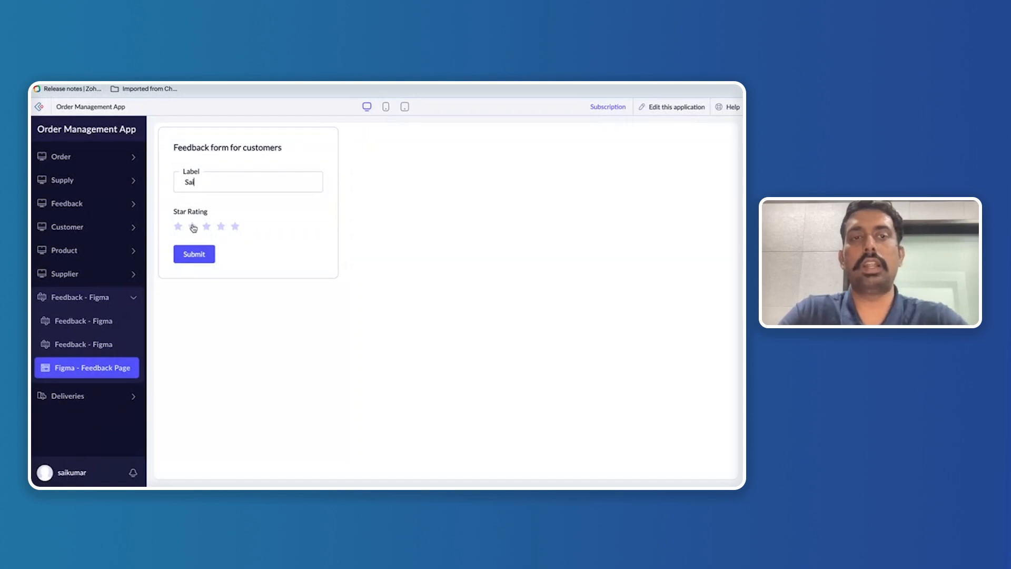
click(221, 227)
click(194, 256)
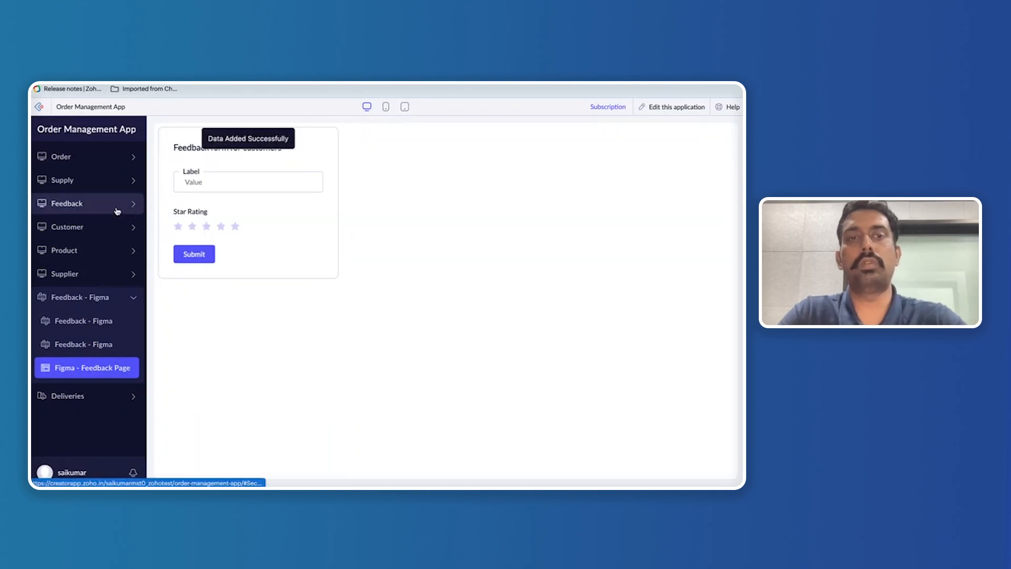
Step: Open the Feedback Report and select the newly submitted record to check it
click(117, 206)
click(102, 228)
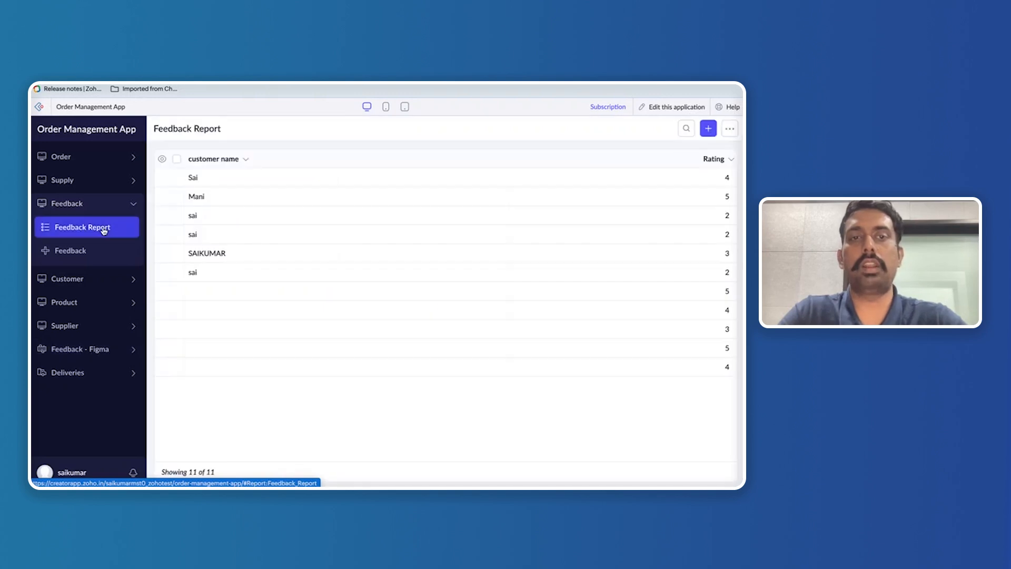
click(178, 178)
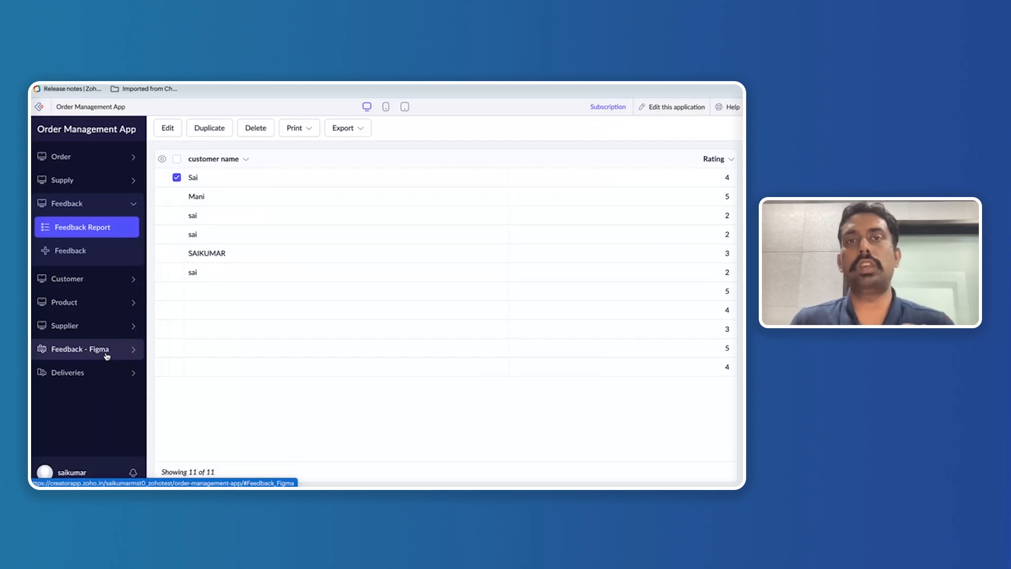
key(ctrl+Right)
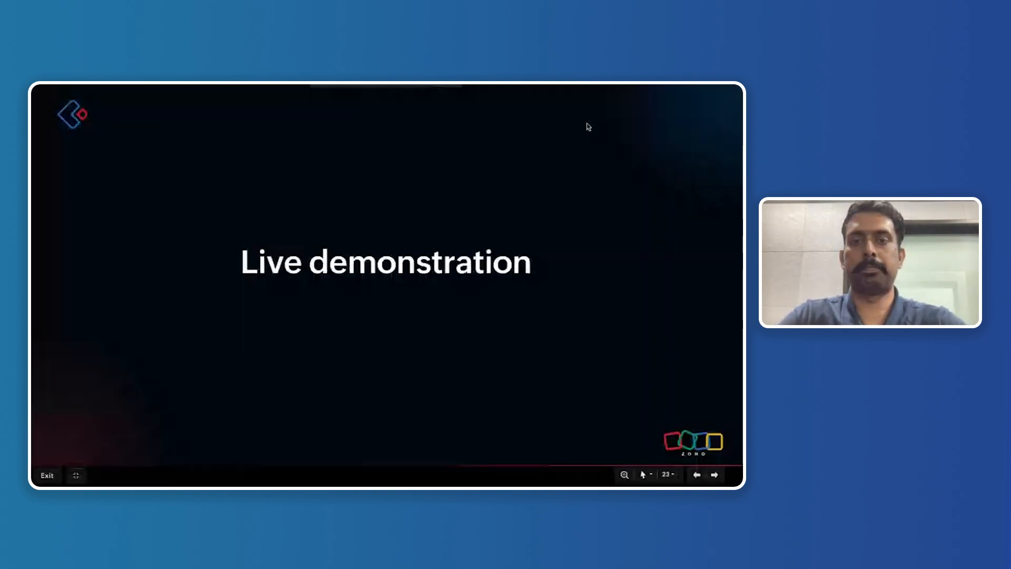
key(Right)
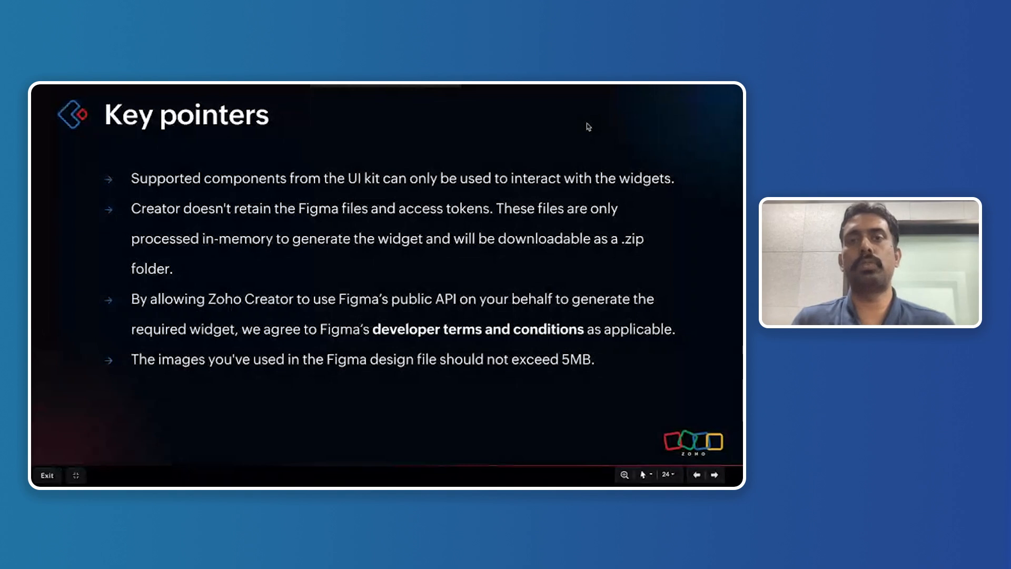
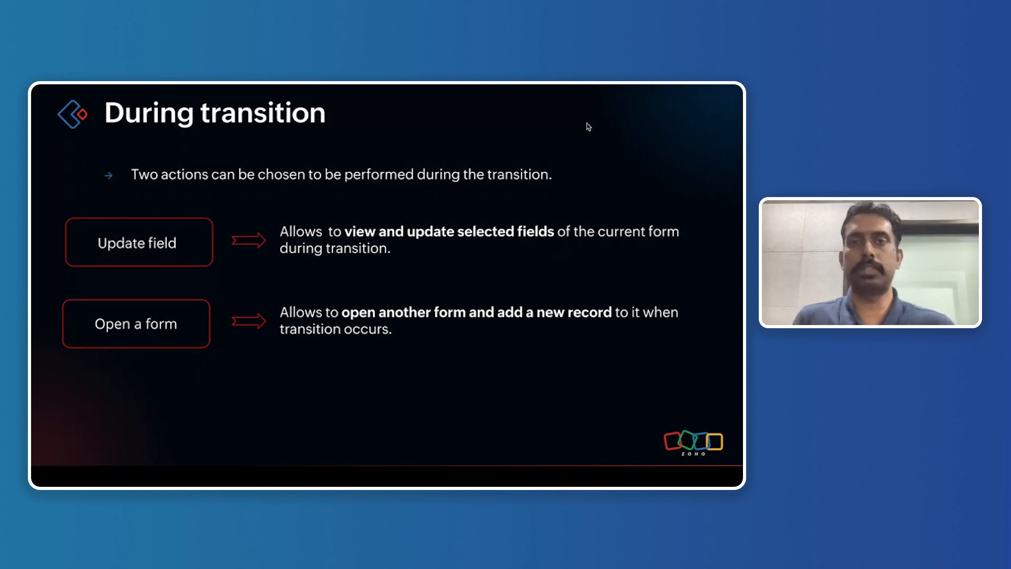
key(Right)
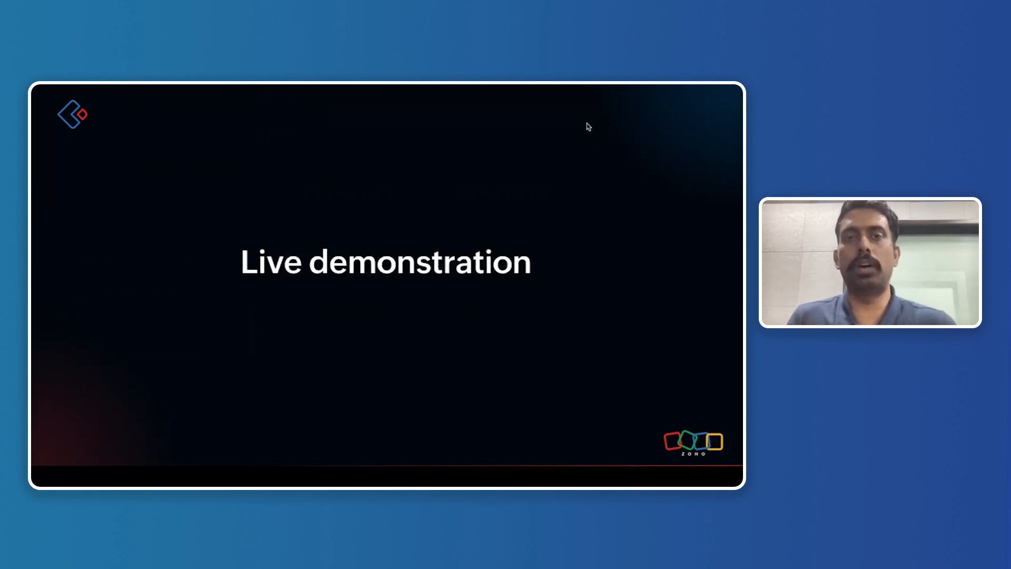
Step: Return to Zoho Creator, edit the application and open the Order Management blueprint from its workflows
key(ctrl+Left)
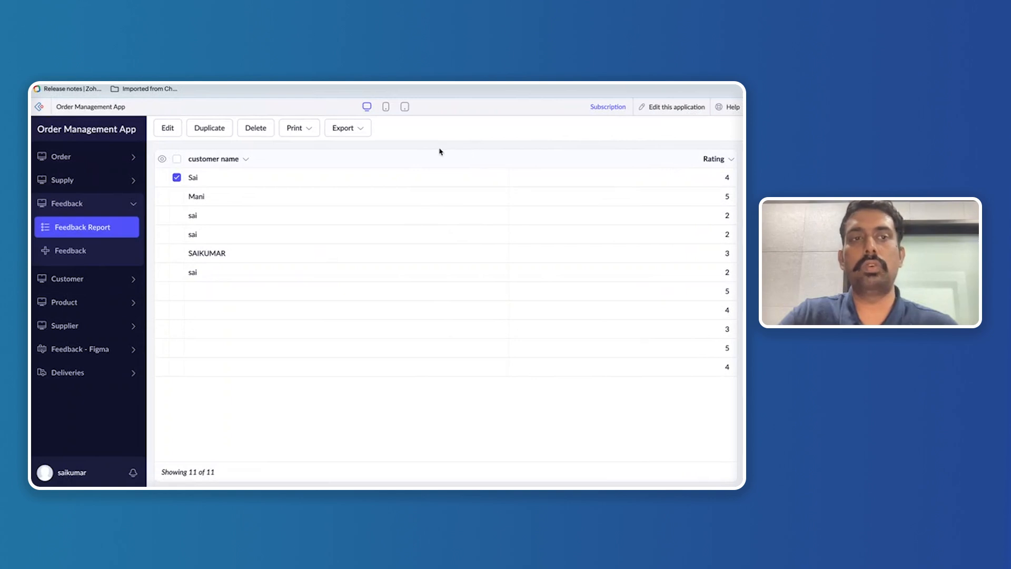
click(649, 107)
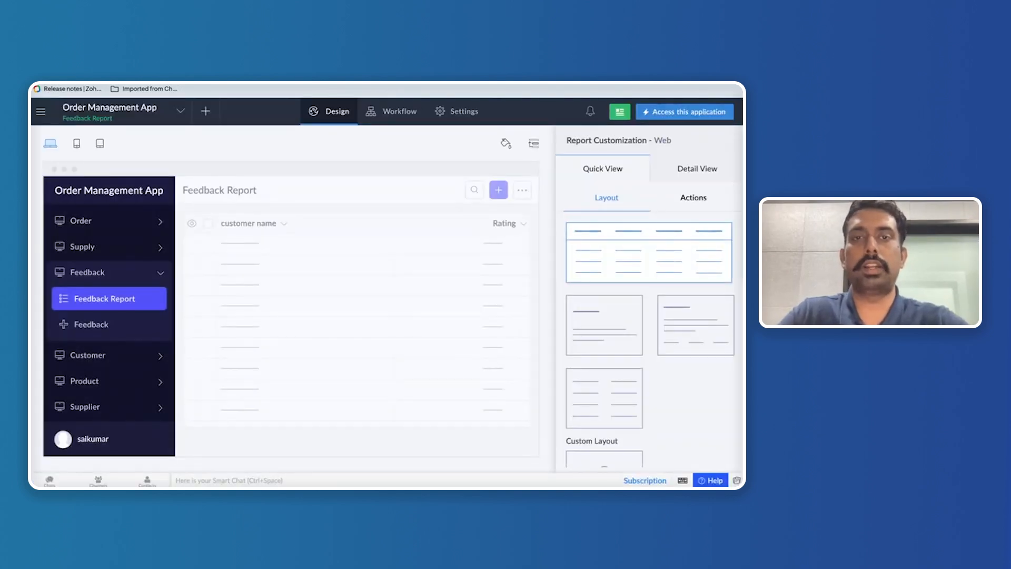
click(397, 117)
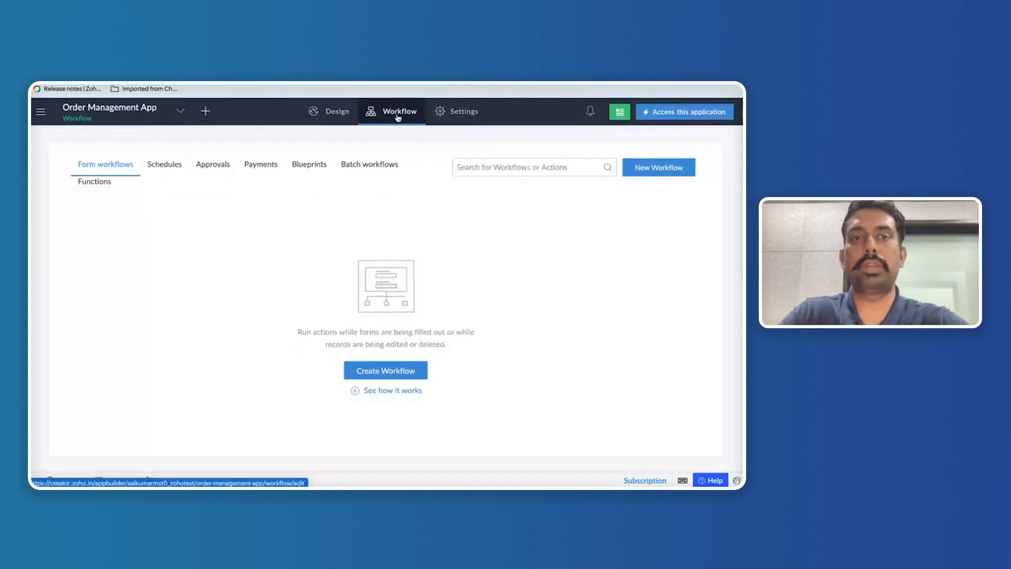
click(316, 169)
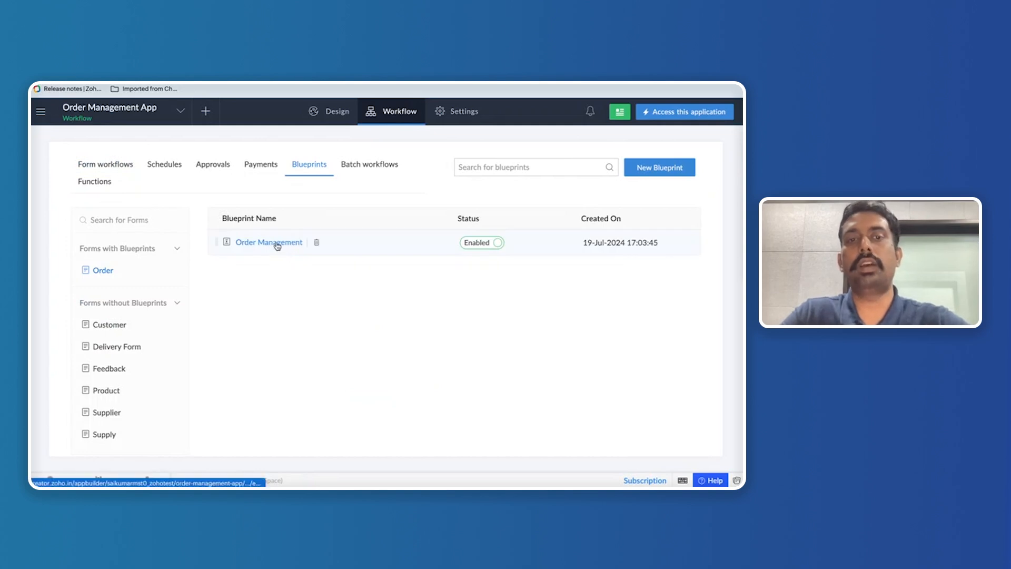
click(277, 243)
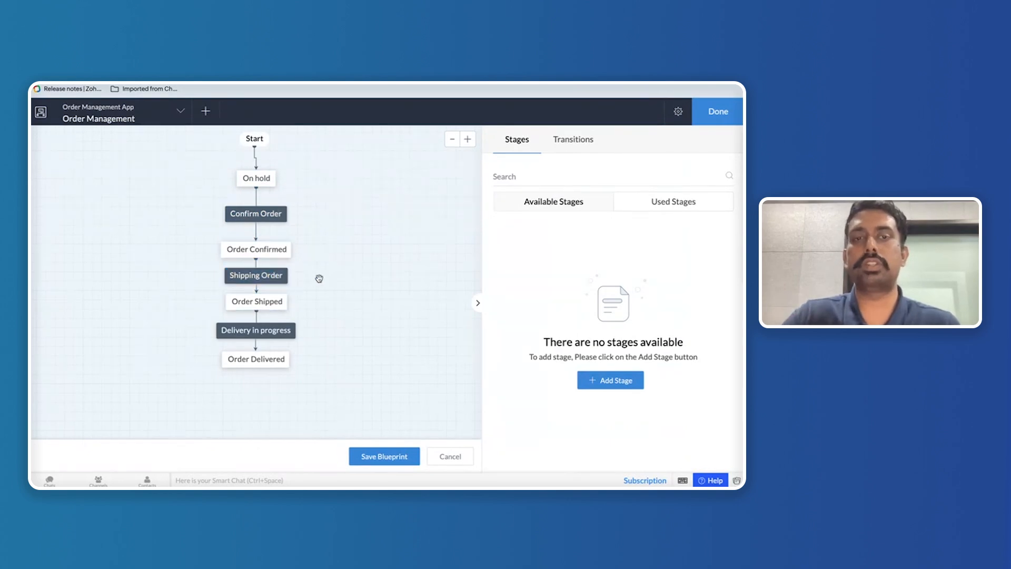
Step: Set the Confirm Order transition's during-transition action to None
mouse_move(286, 279)
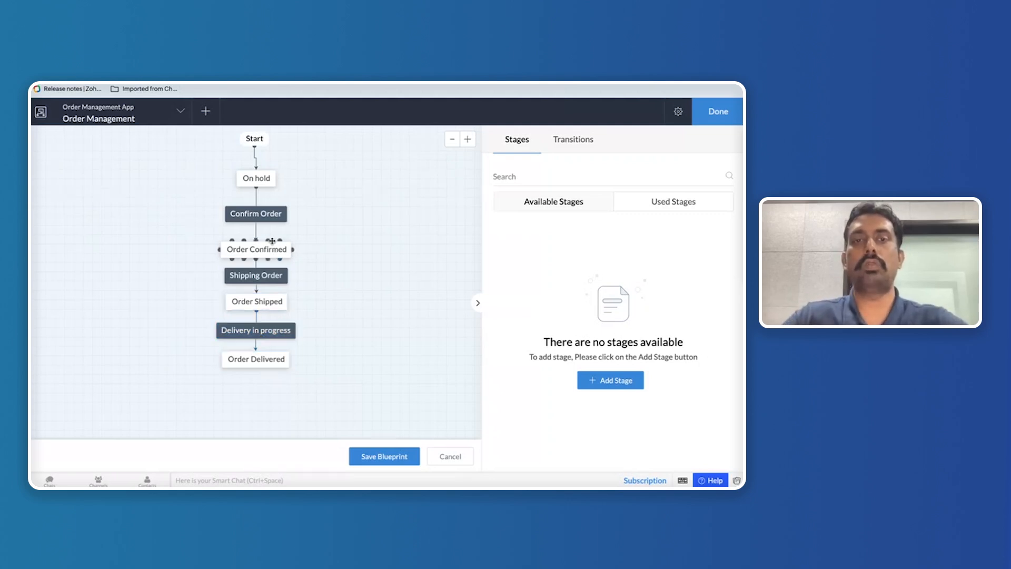
click(258, 214)
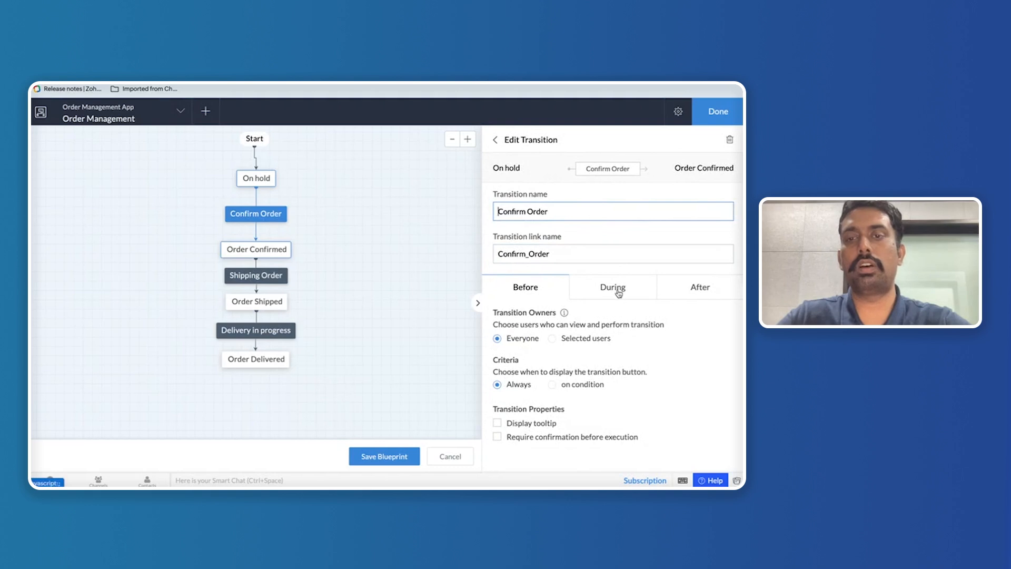
click(618, 292)
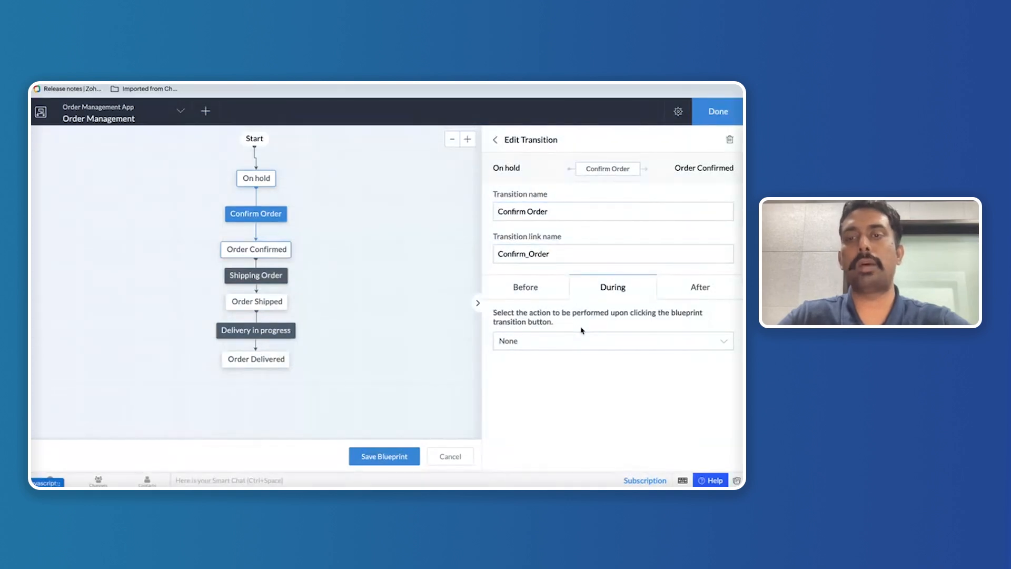
click(597, 342)
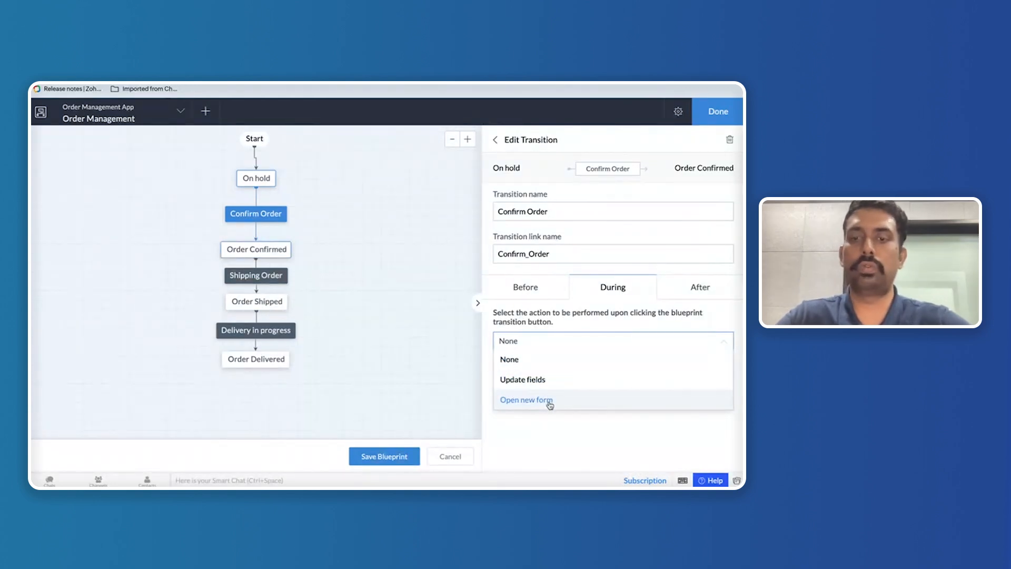
click(541, 360)
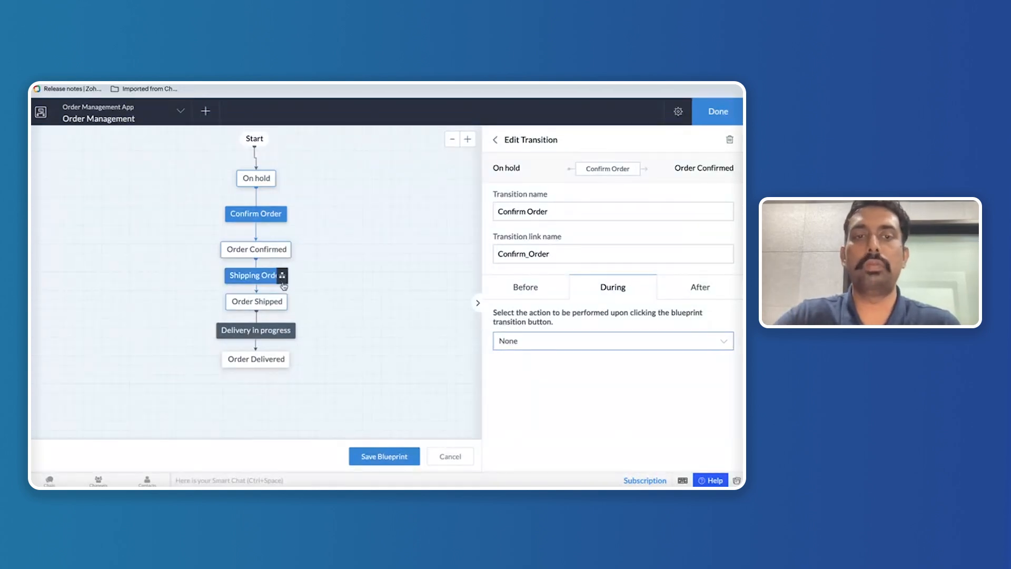
Step: Set the Shipping Order transition's during action to Update fields and add Expected date of delivery as the displayed field
click(265, 279)
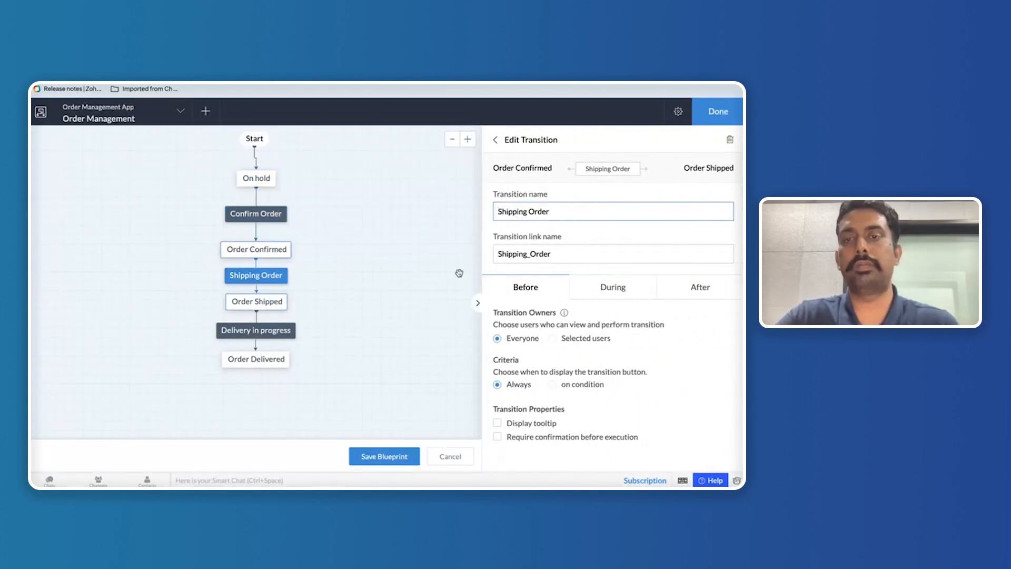
click(597, 289)
click(549, 342)
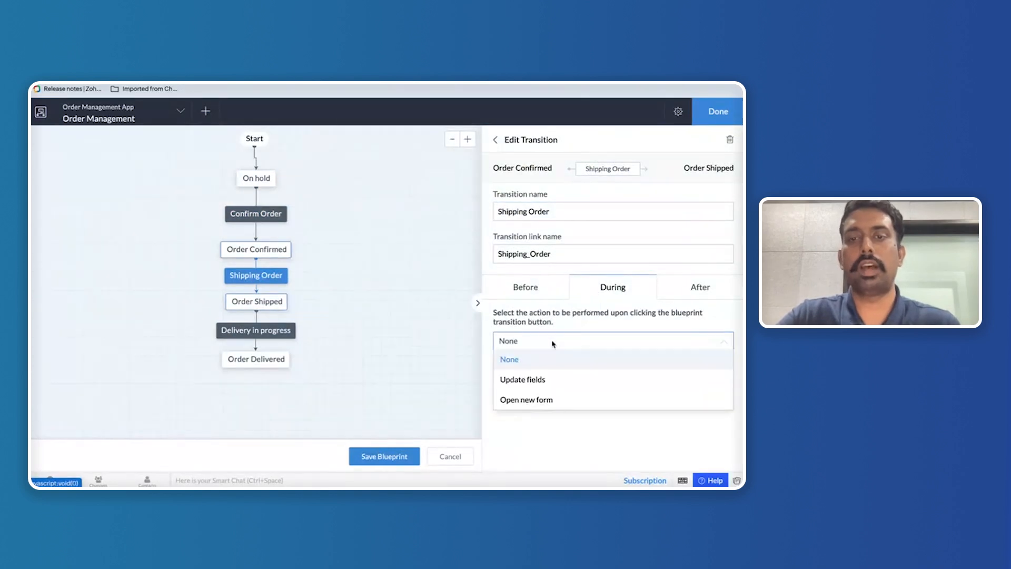
click(547, 381)
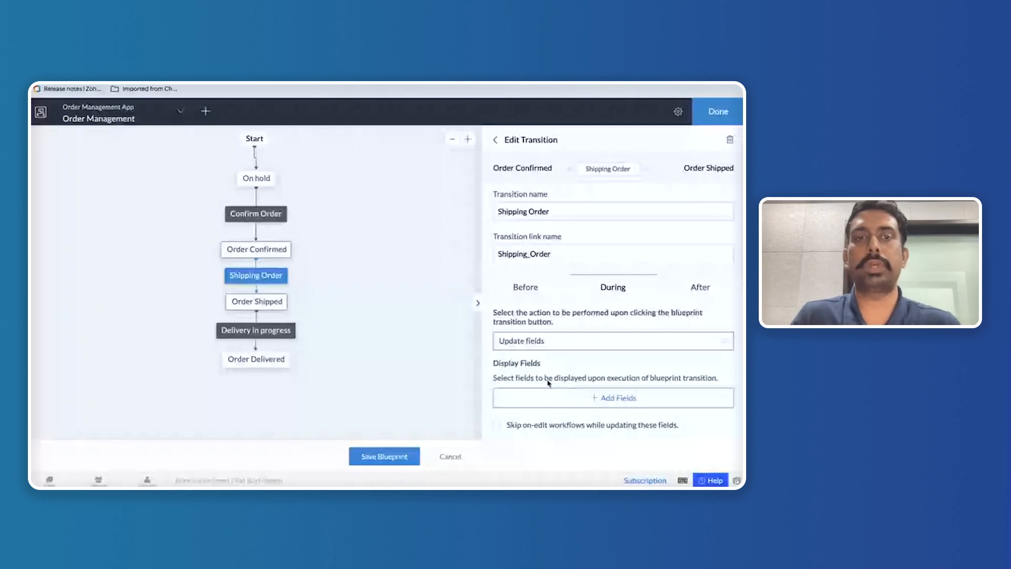
click(571, 398)
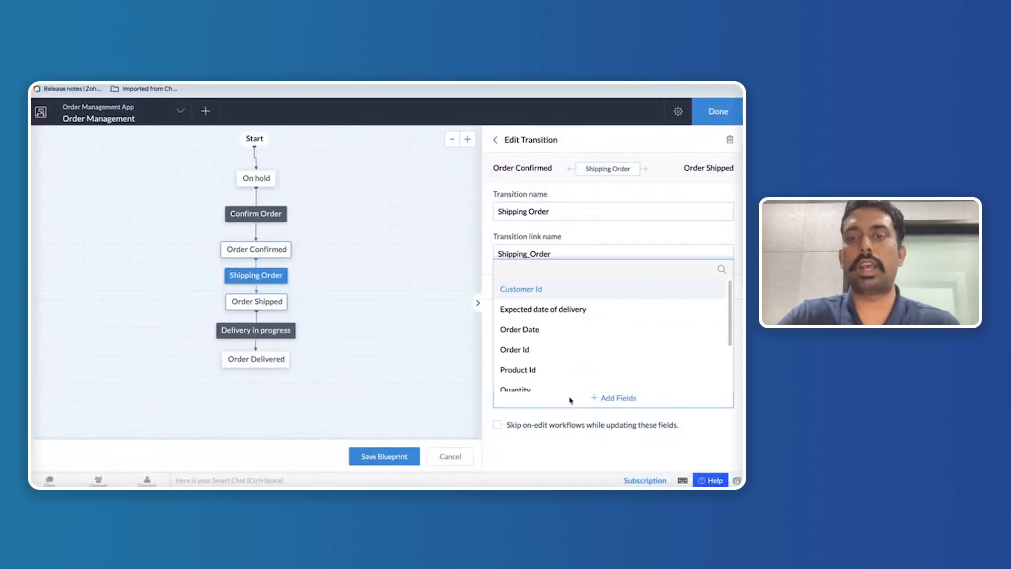
scroll(557, 348, down, 1)
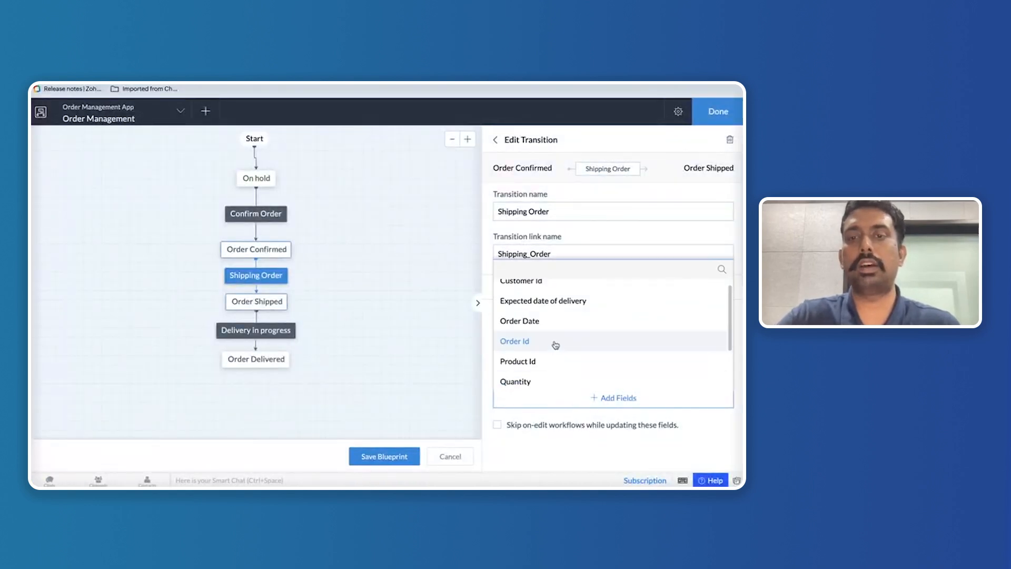
click(560, 300)
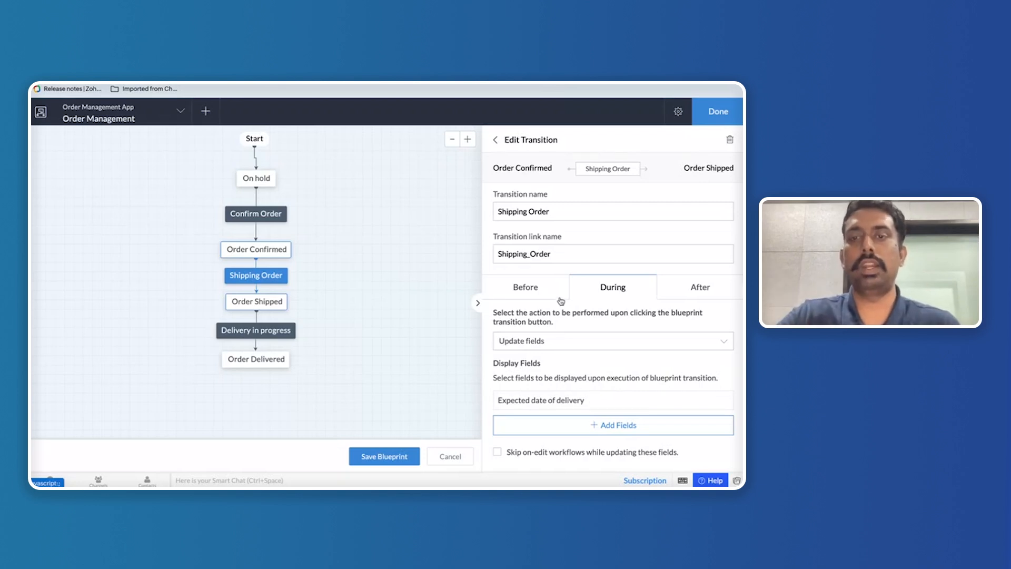
Step: Set the Delivery in progress transition's during action to Open new form and choose Delivery Form
click(266, 334)
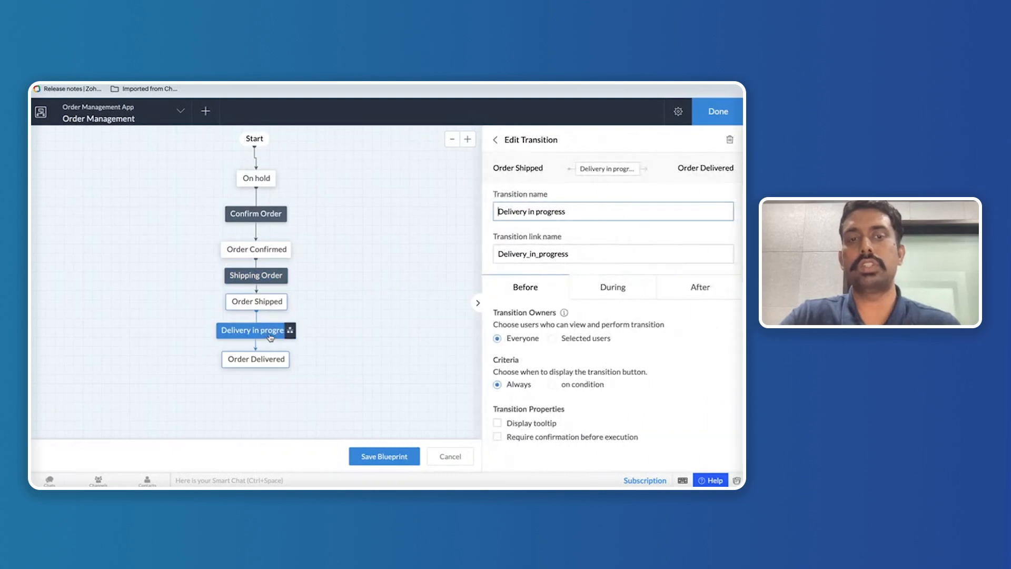
click(621, 290)
click(594, 345)
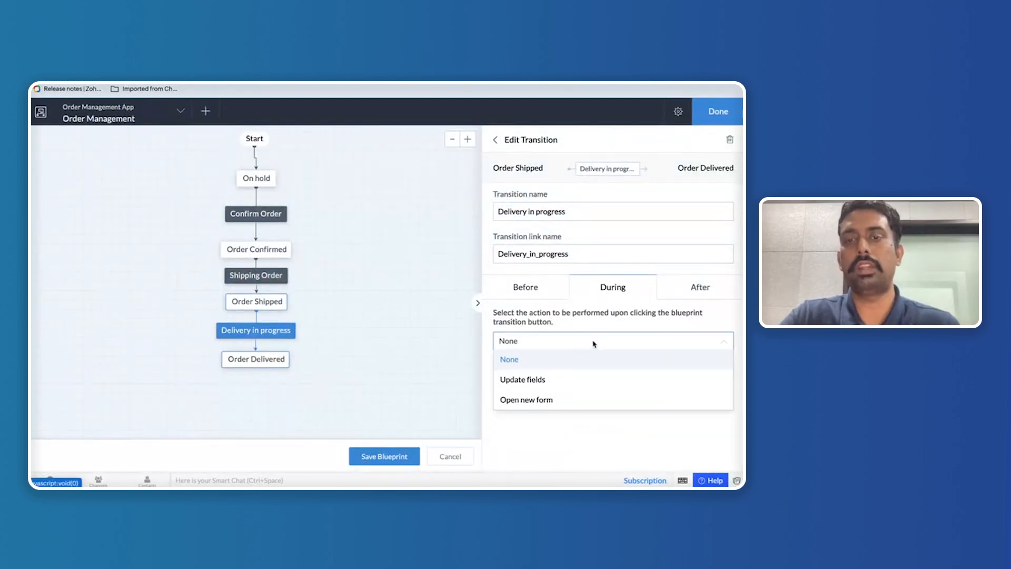
click(558, 401)
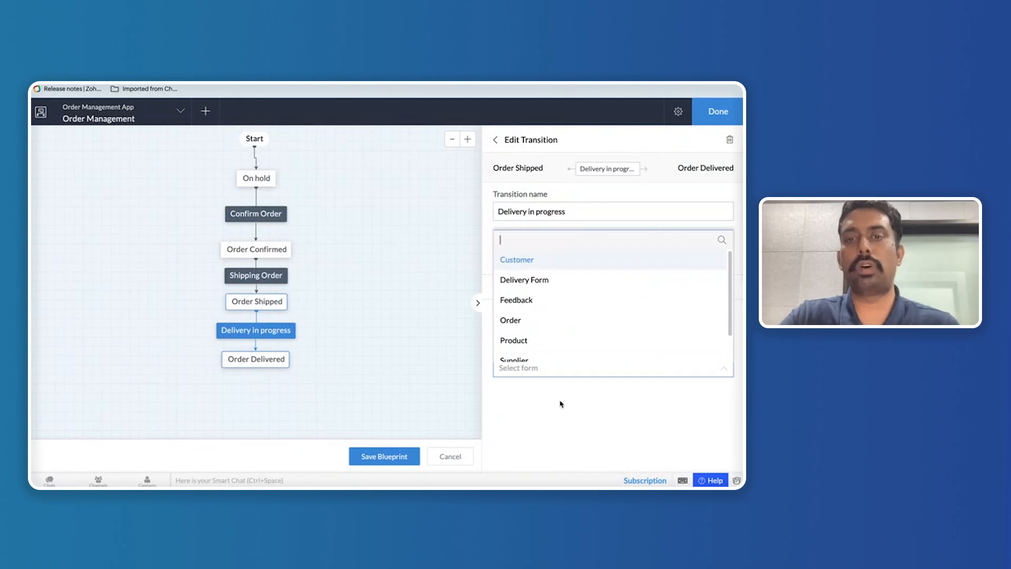
click(575, 284)
Step: Map the Delivery Form's Delivery Date to this form's Expected date of delivery as a preset field value
scroll(560, 429, down, 1)
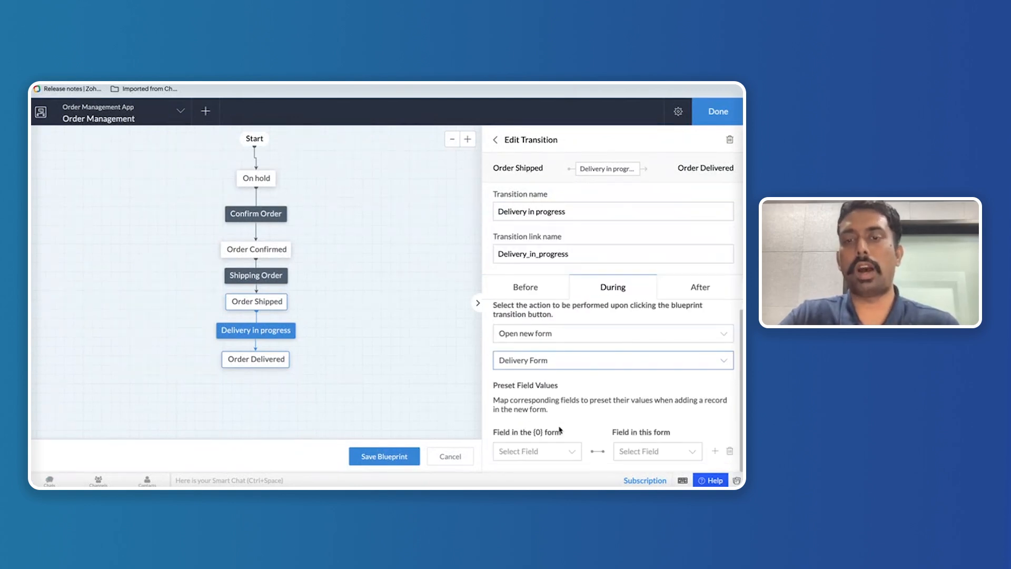
click(516, 450)
scroll(562, 416, down, 1)
scroll(563, 412, down, 2)
click(549, 418)
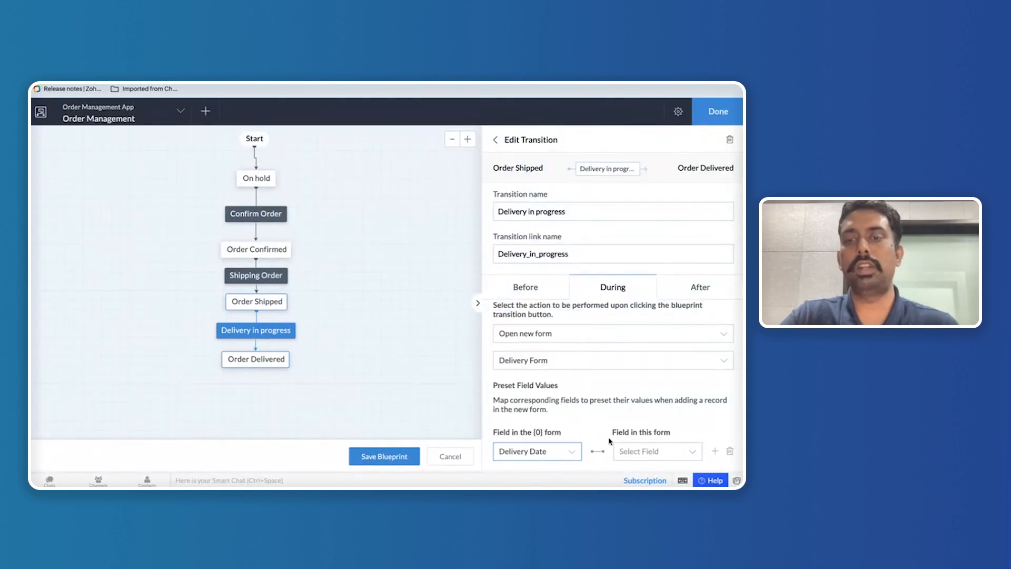
click(640, 451)
scroll(641, 443, down, 1)
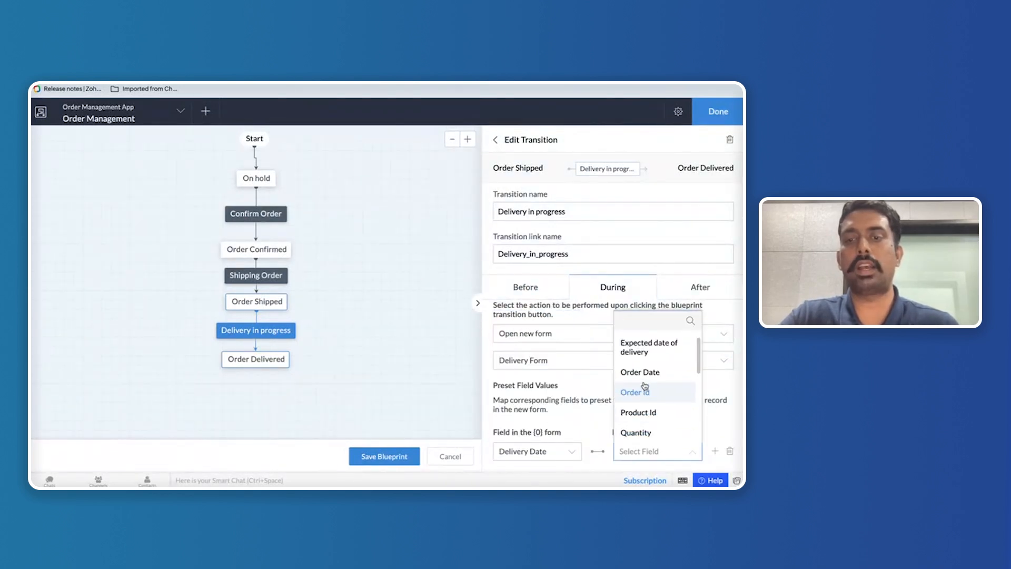
click(646, 352)
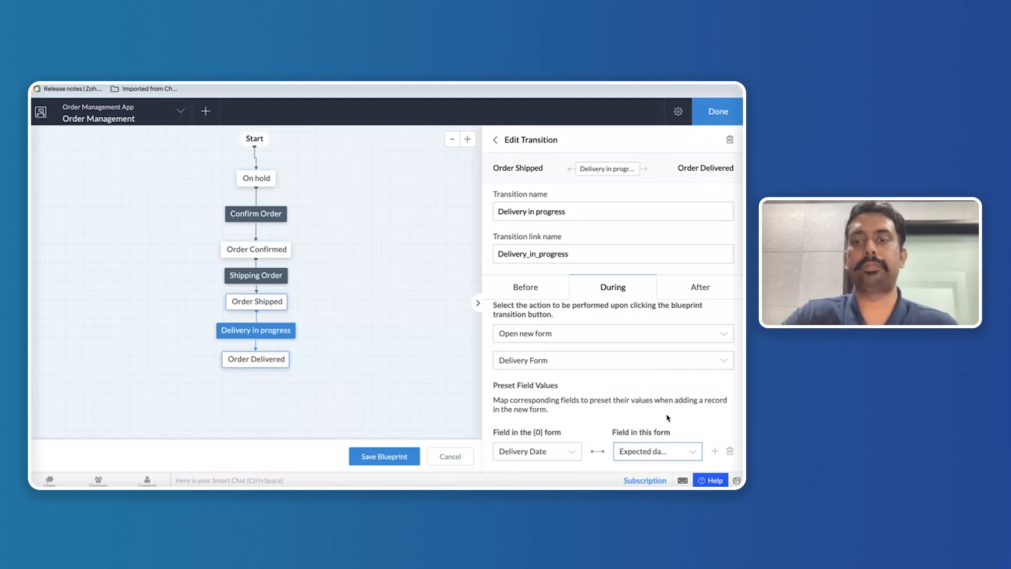
Step: Save the Order Management blueprint, finish editing it and open the live application
click(408, 456)
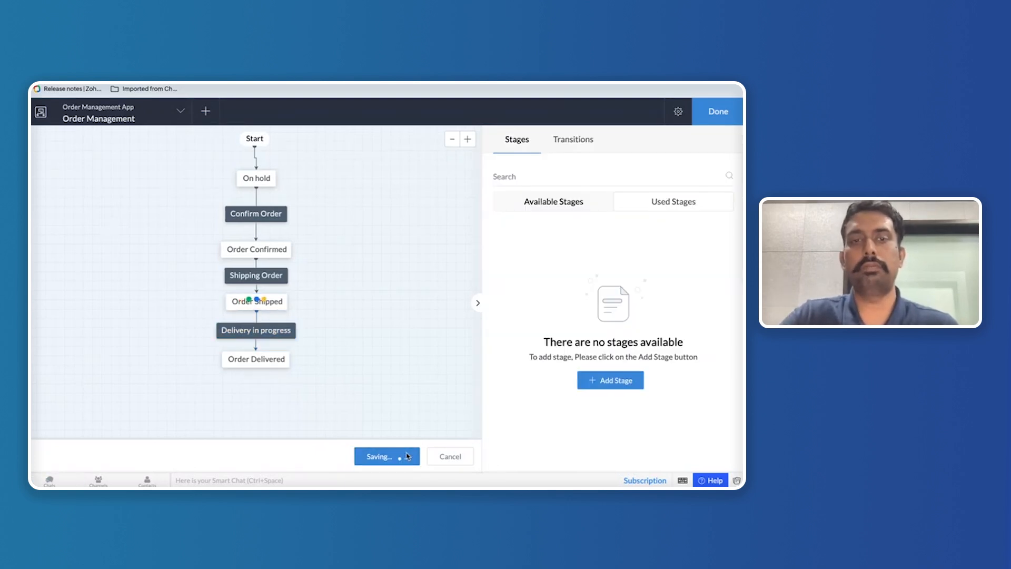
click(717, 113)
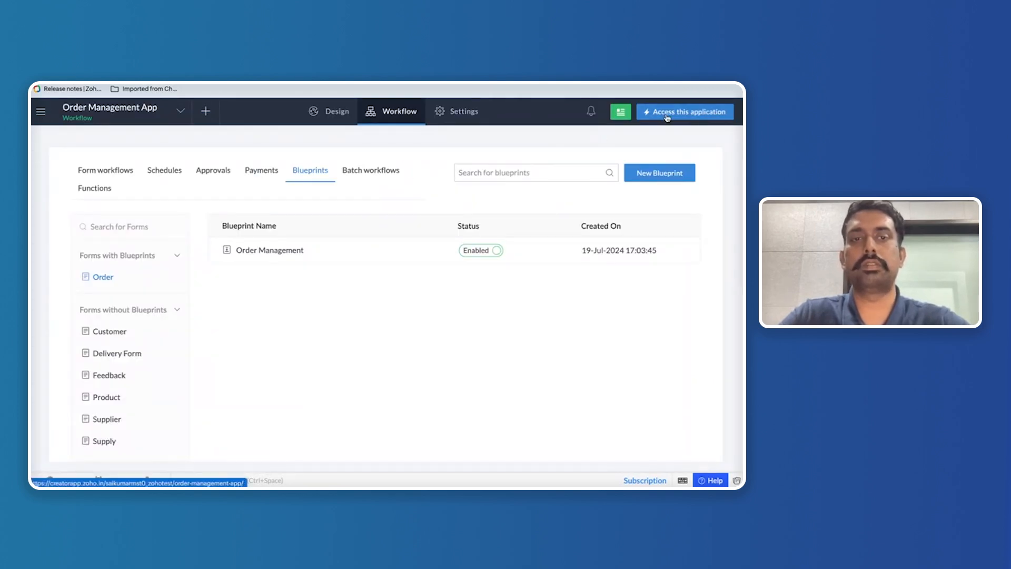
click(667, 117)
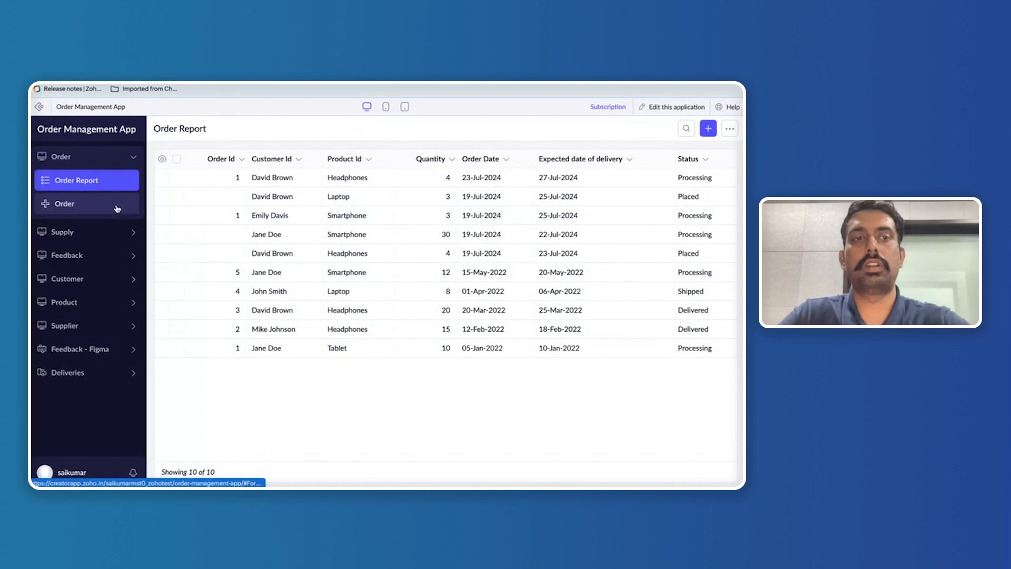
Step: Start a new Order entry with Order Id 001, select a customer and Headphones as the product, and set the quantity to 4
click(116, 209)
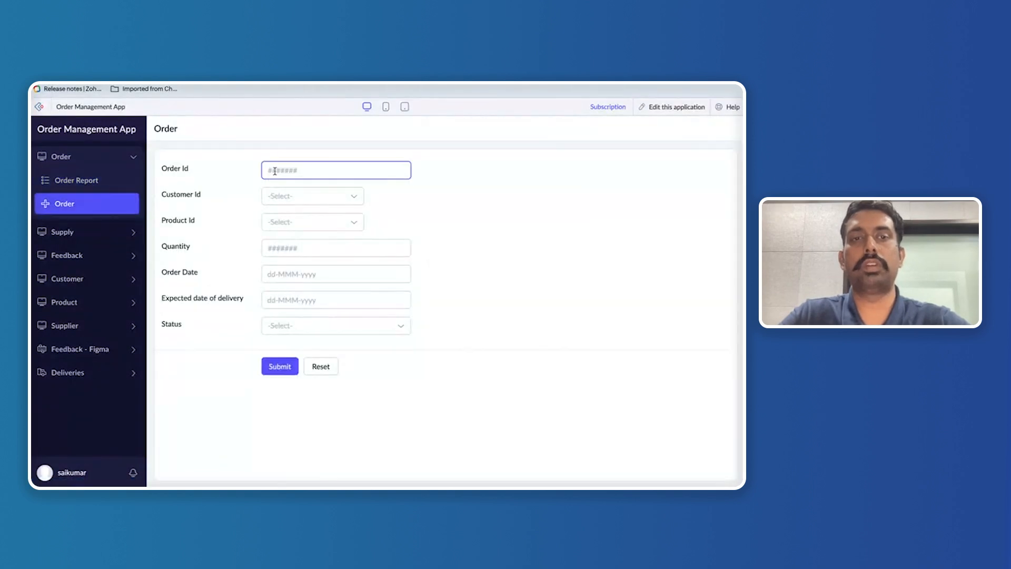
text(001)
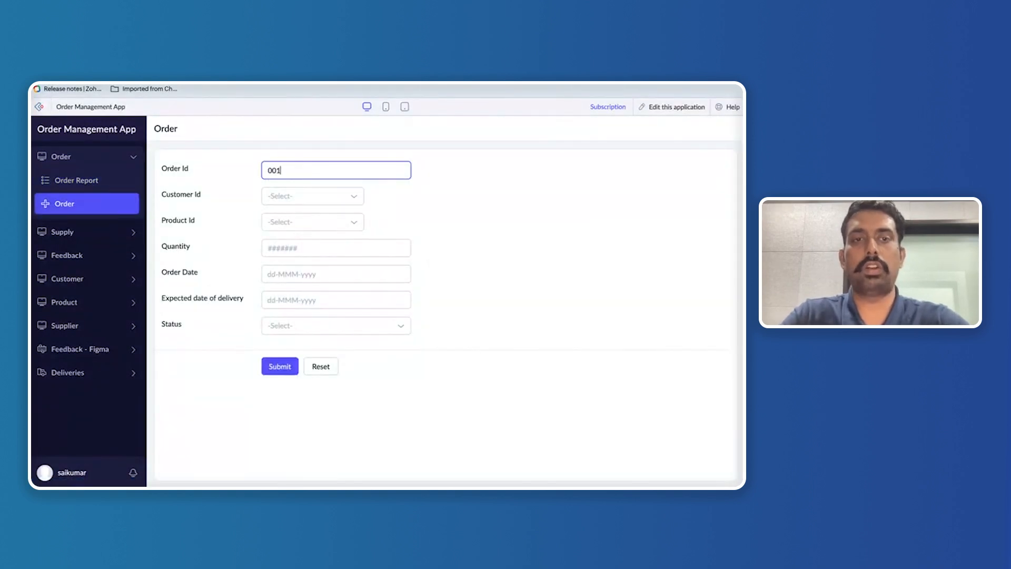
click(279, 195)
click(291, 227)
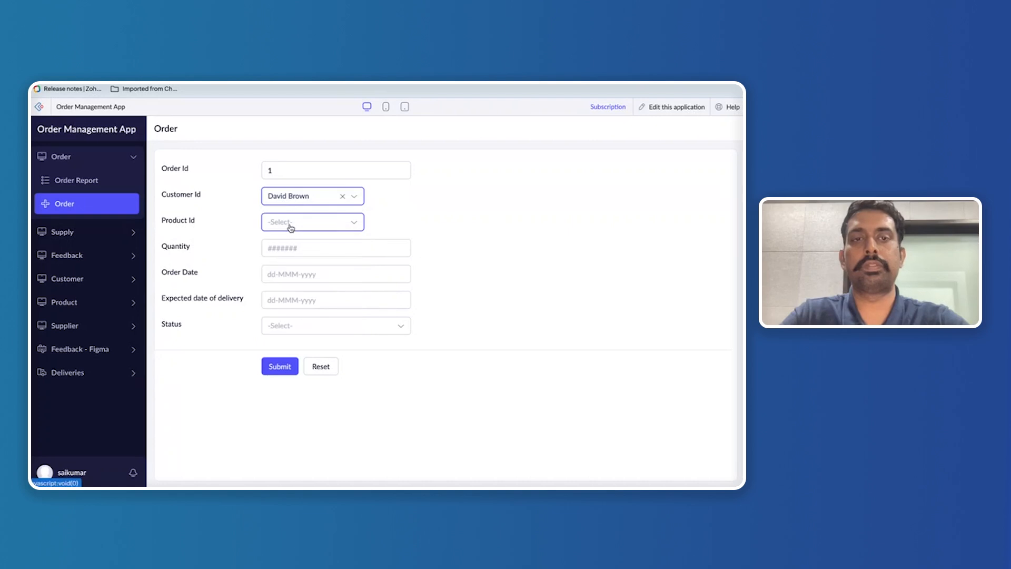
click(292, 228)
click(293, 246)
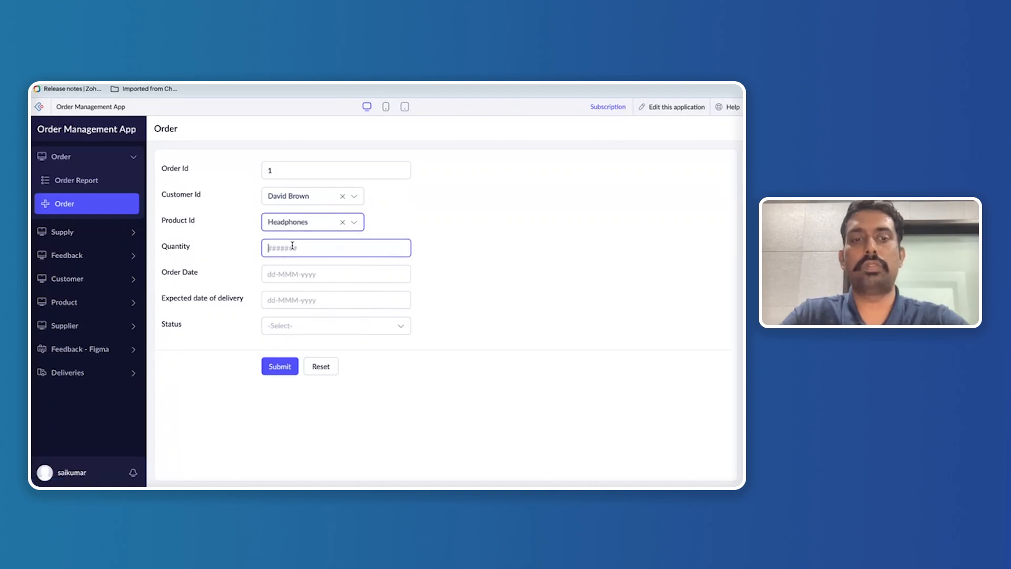
click(316, 273)
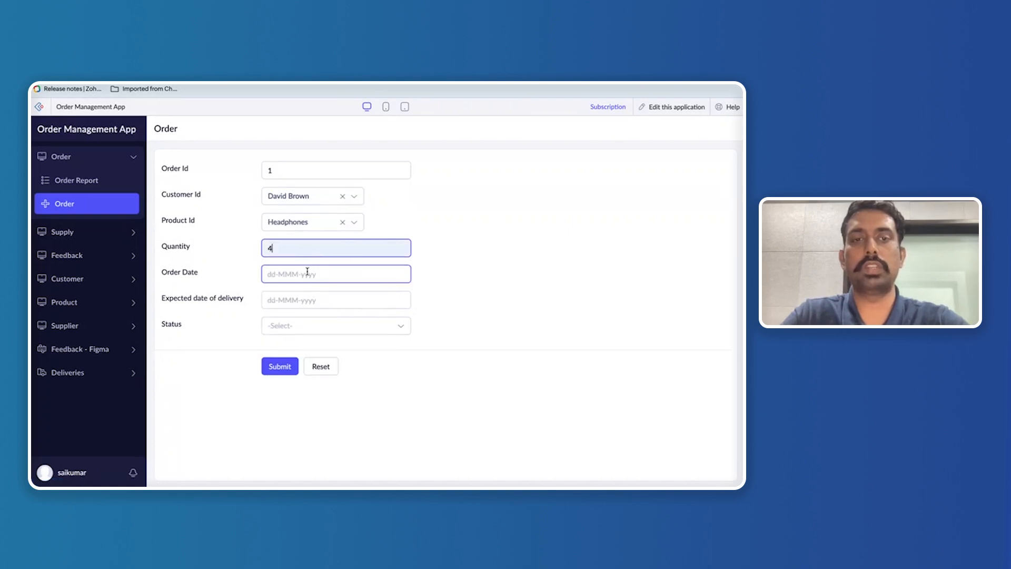
Step: Set the order date to 25-Jul-2024, expected delivery to 29-Jul-2024 and status to Processing, and submit the order
click(308, 275)
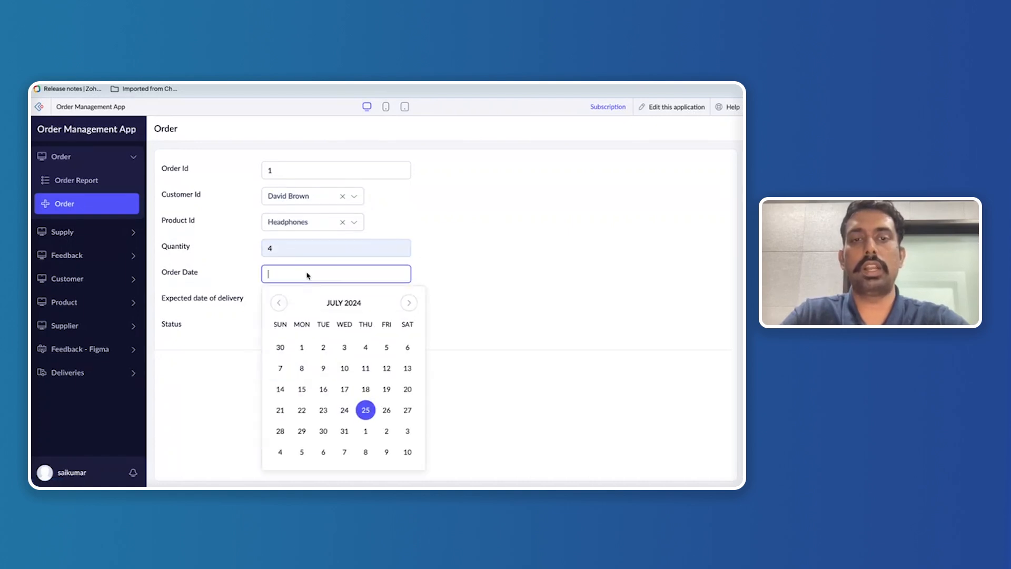
click(367, 410)
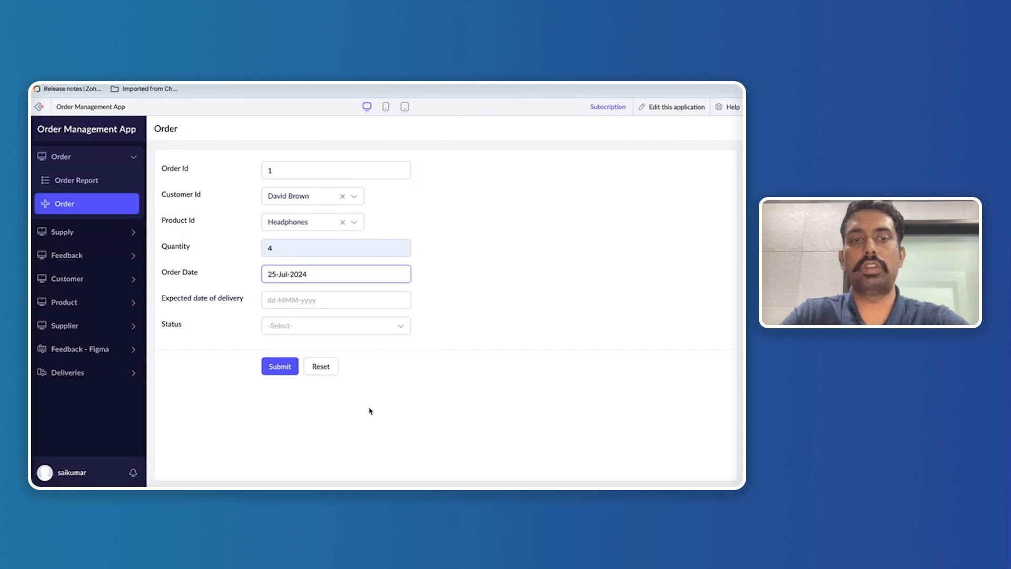
click(368, 299)
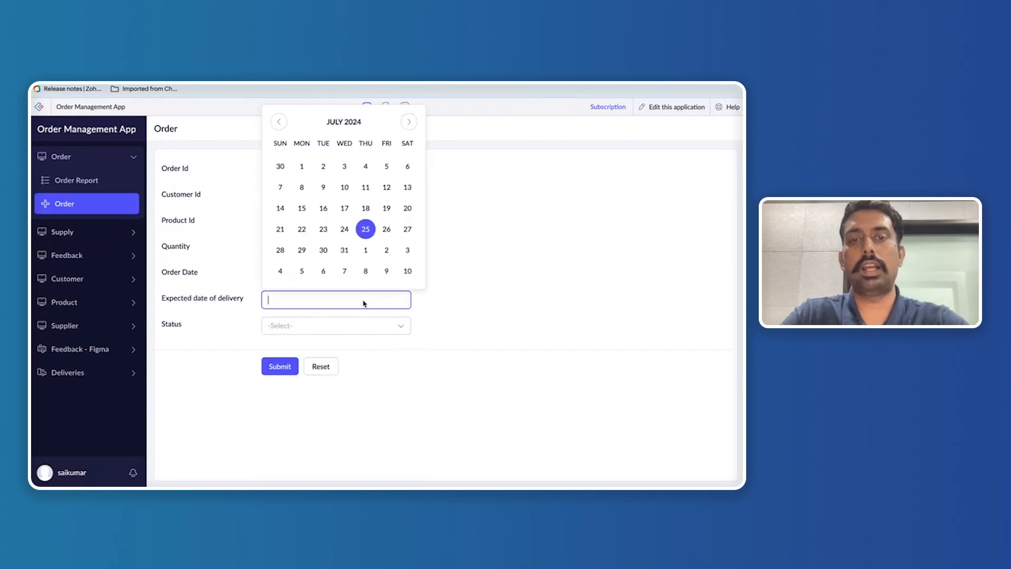
click(302, 251)
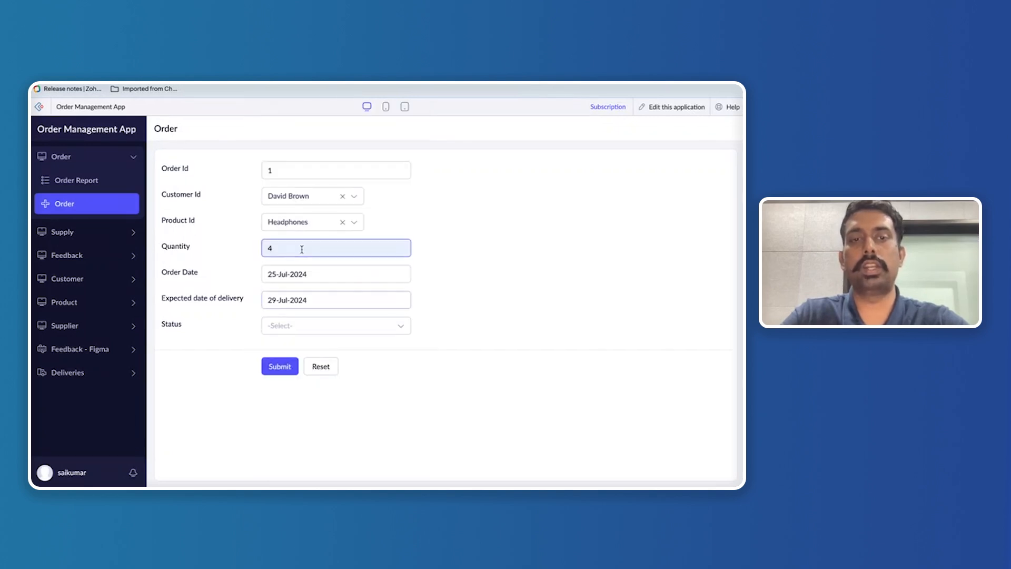
click(309, 336)
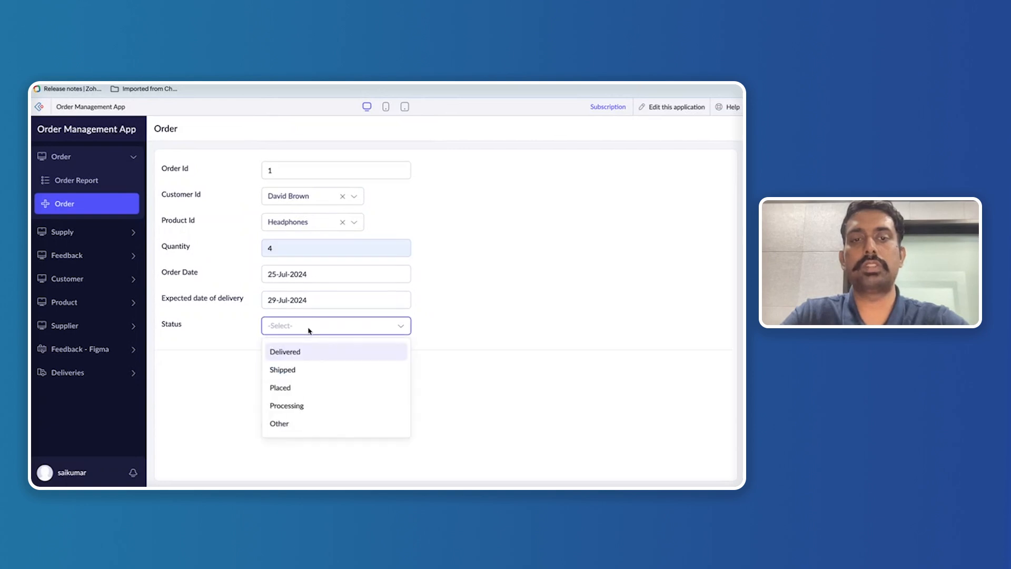
click(305, 405)
click(294, 371)
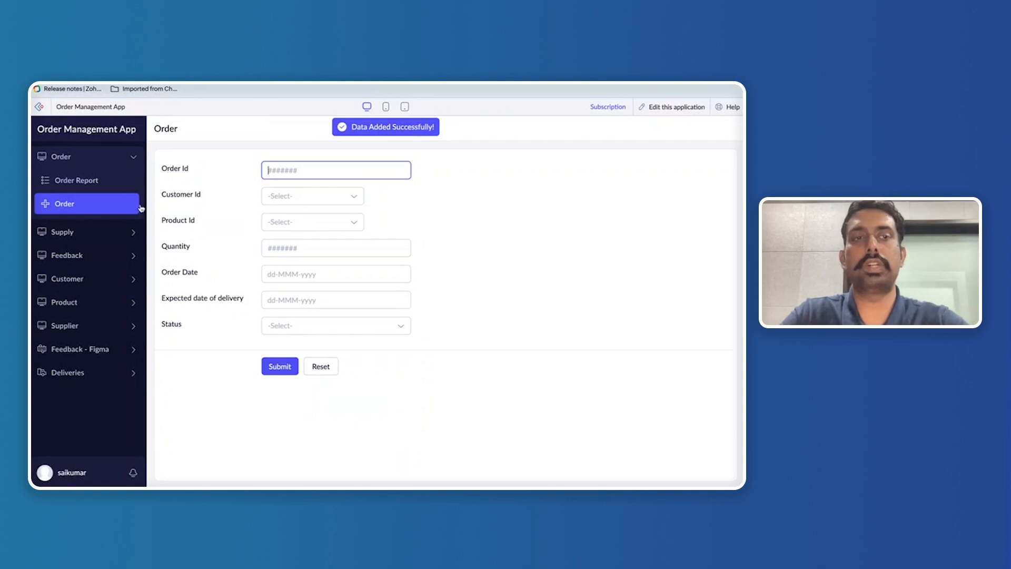
Step: Open the 25-Jul-2024 order from the Order Report and run its Confirm Order transition
click(85, 179)
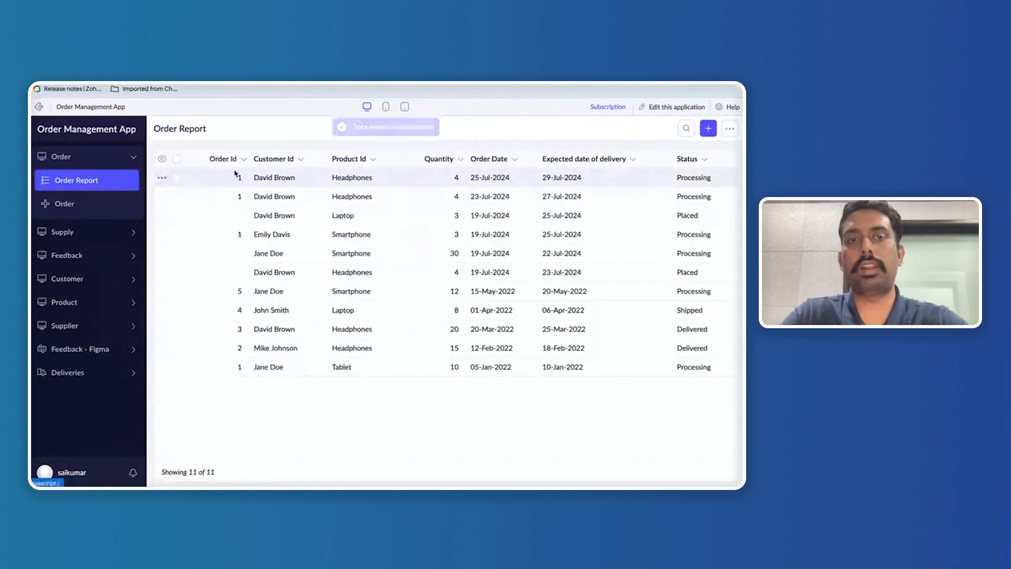
click(285, 179)
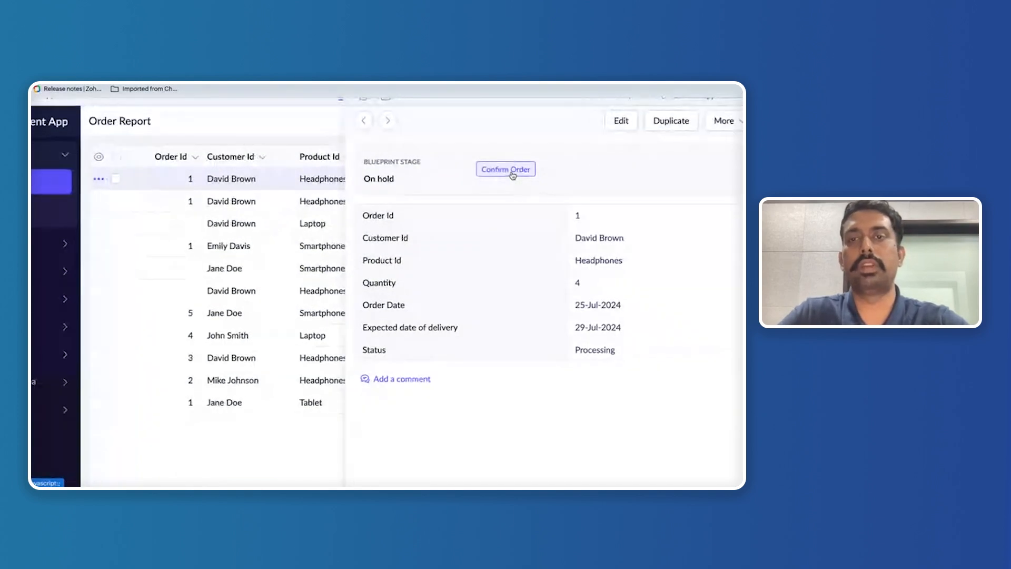
click(512, 175)
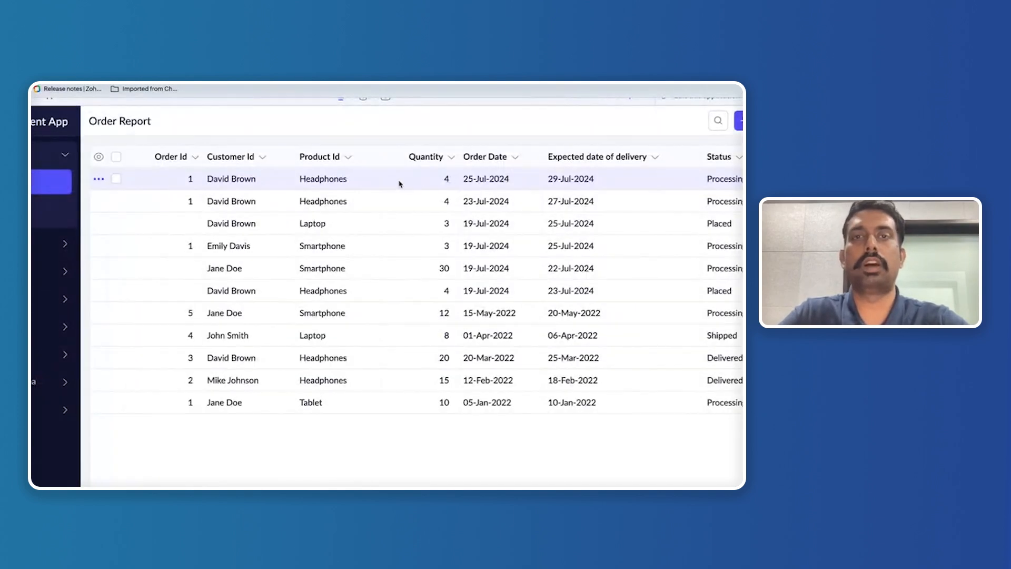
Step: Run the Shipping Order transition on the 25-Jul-2024 order with expected delivery date 30-Jul-2024, and close the record
click(367, 180)
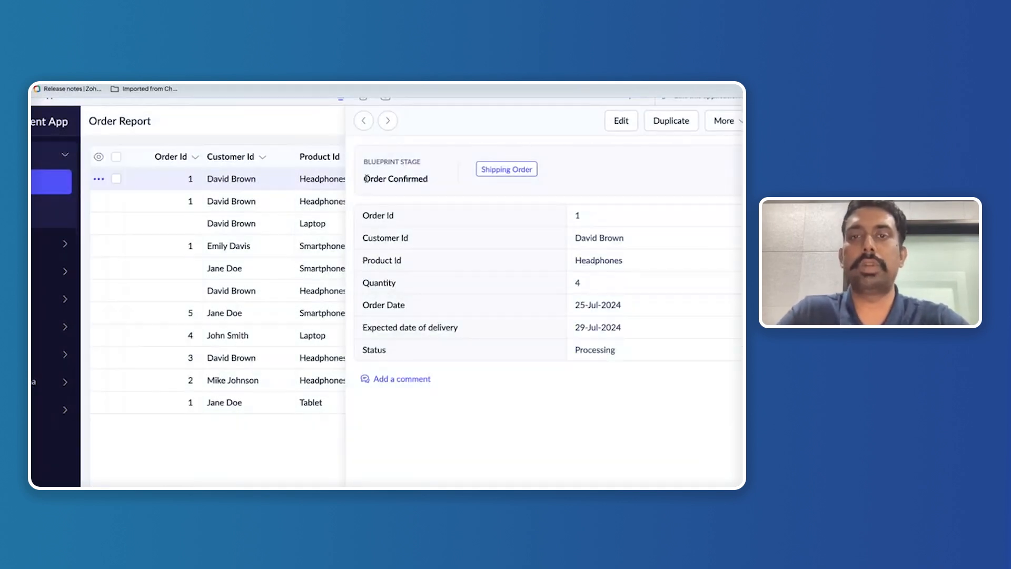
click(508, 171)
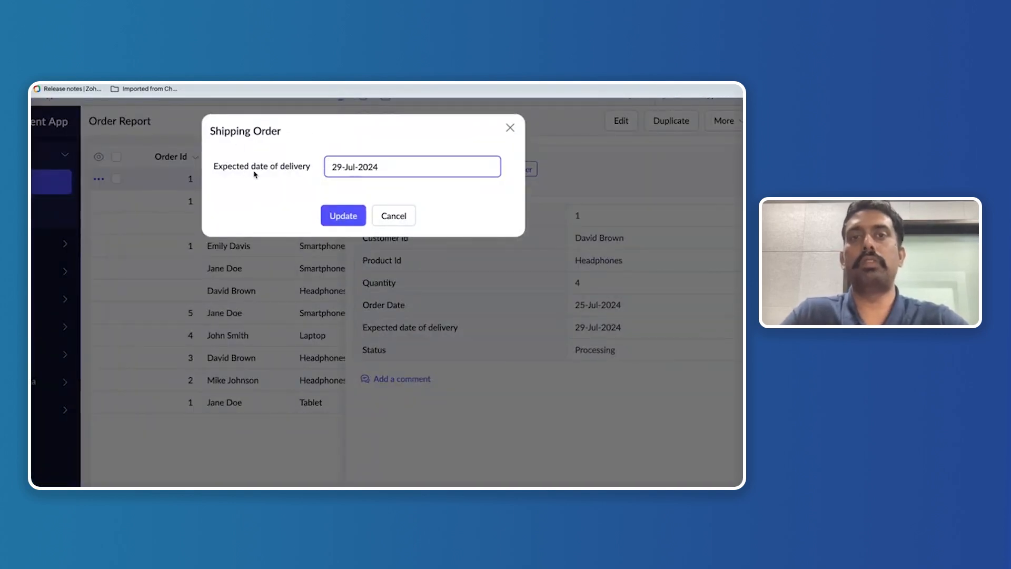
click(359, 168)
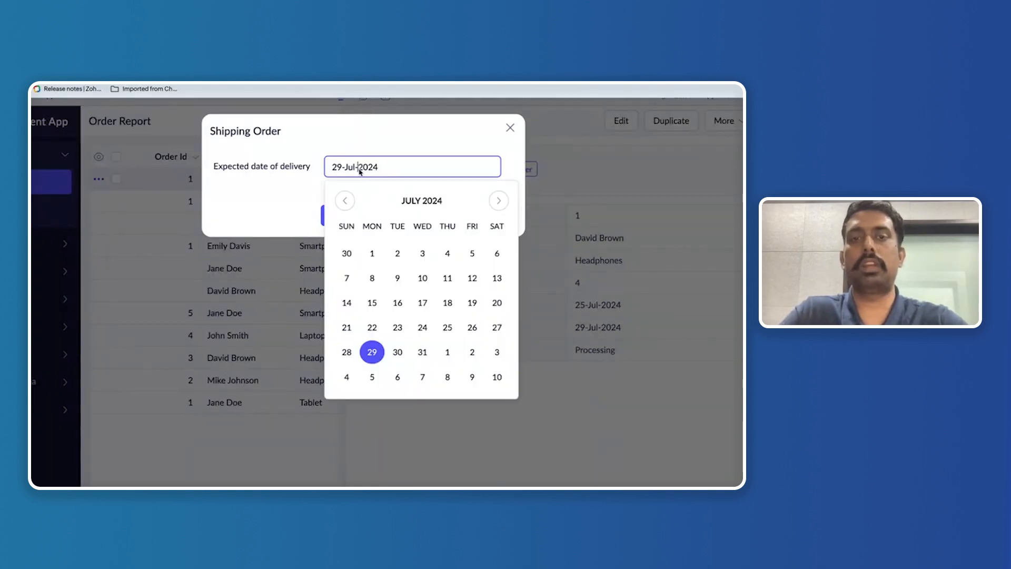
click(404, 357)
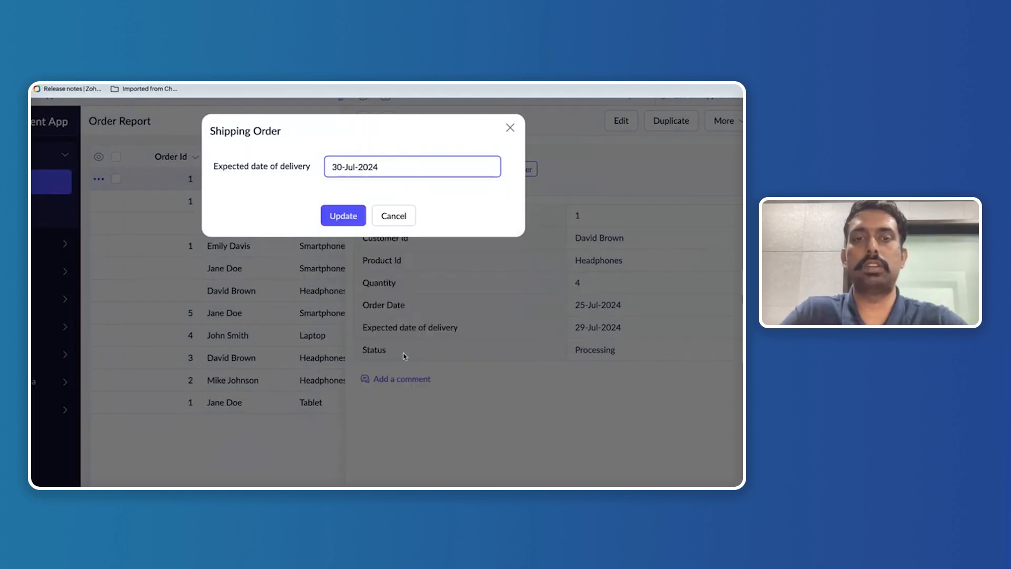
click(360, 220)
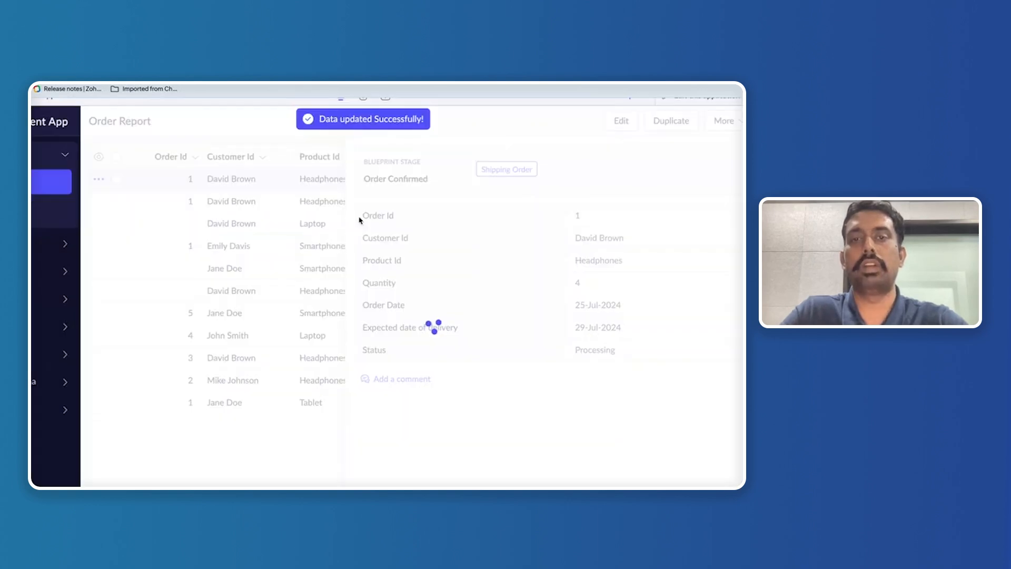
click(567, 182)
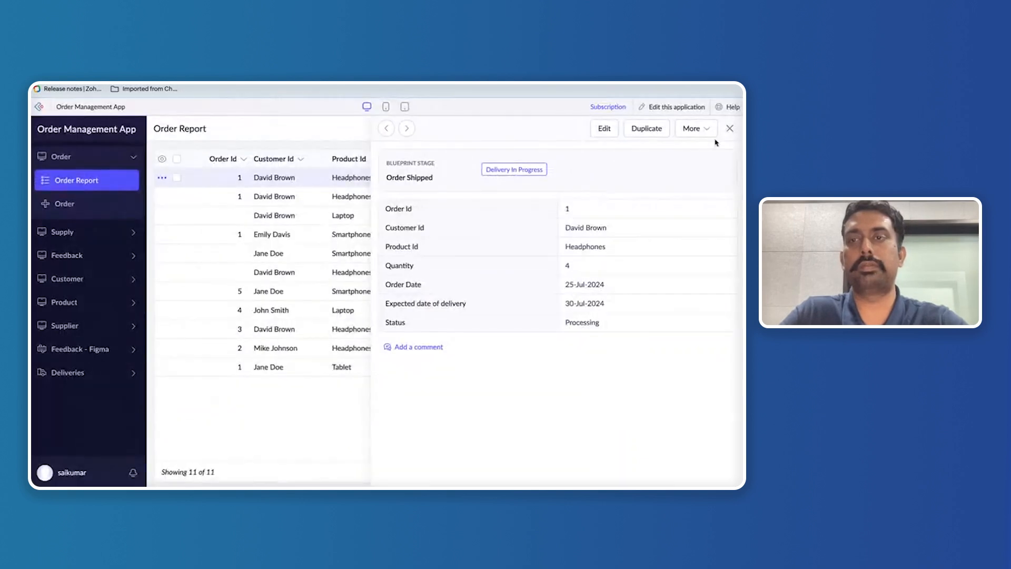
click(729, 128)
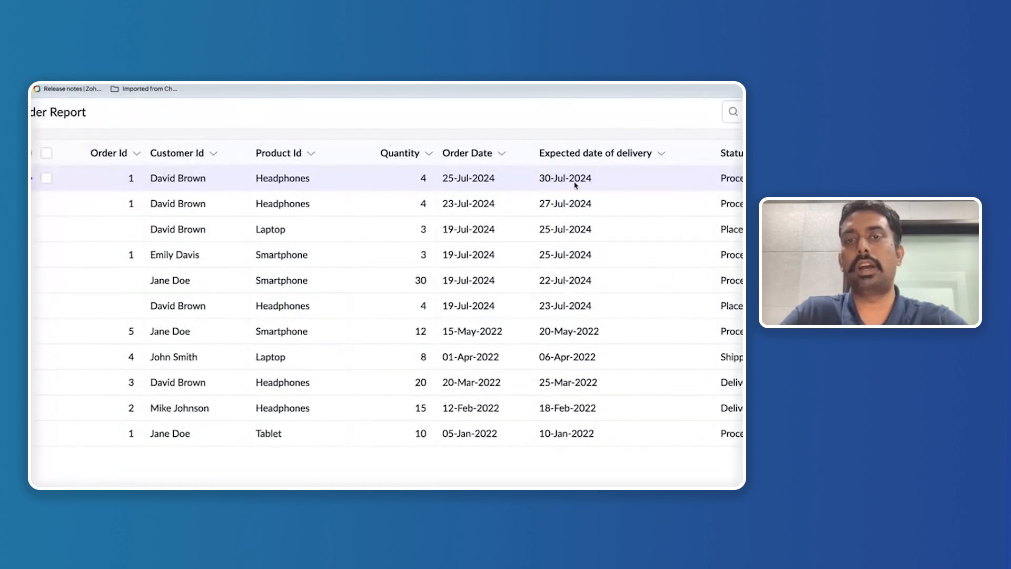
Step: Try the Delivery In Progress transition on the 25-Jul-2024 order, selecting In Transit as delivery status, and close its form without submitting
click(538, 182)
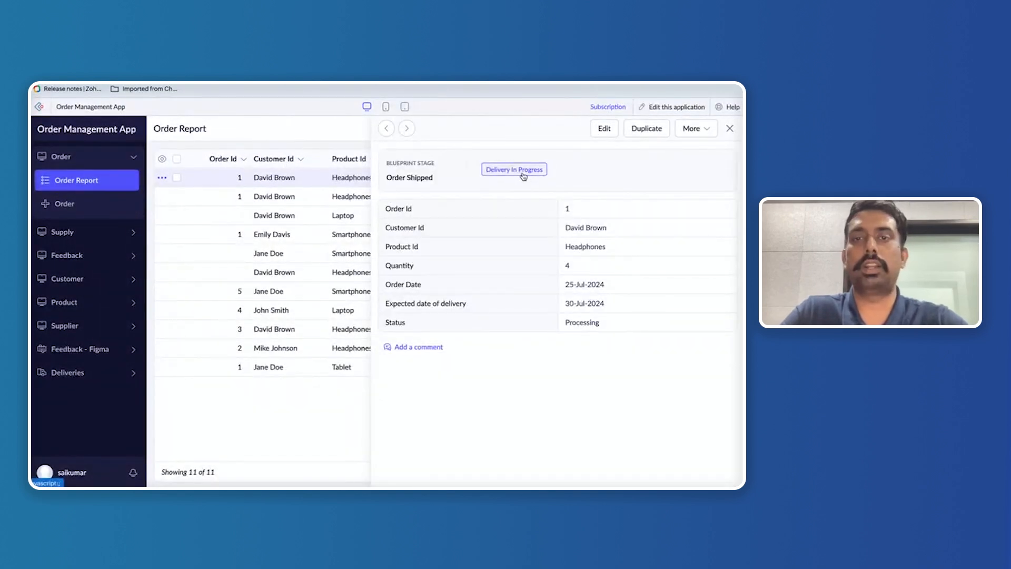
click(522, 175)
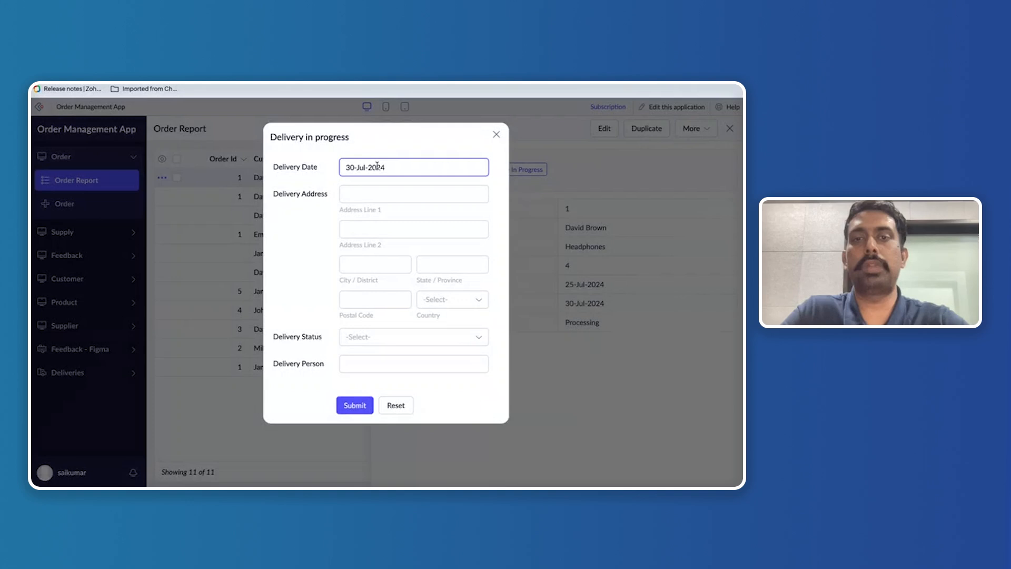
click(346, 194)
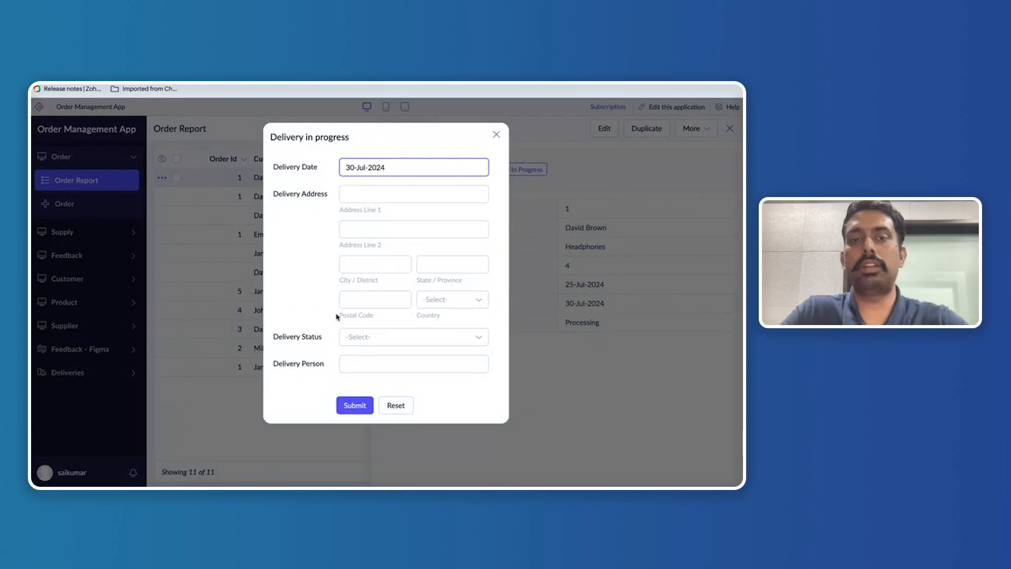
click(342, 340)
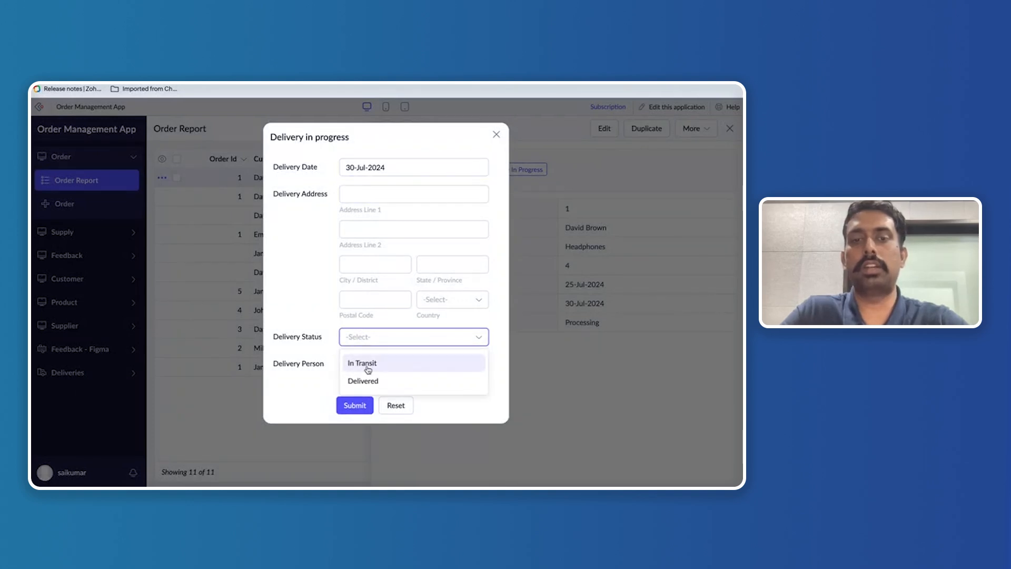
click(368, 370)
click(356, 362)
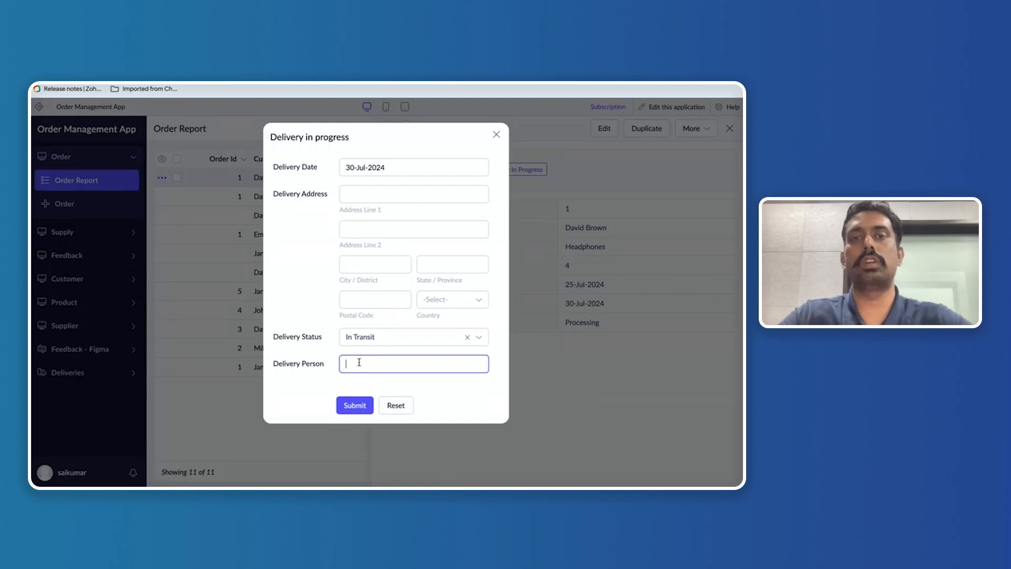
click(496, 135)
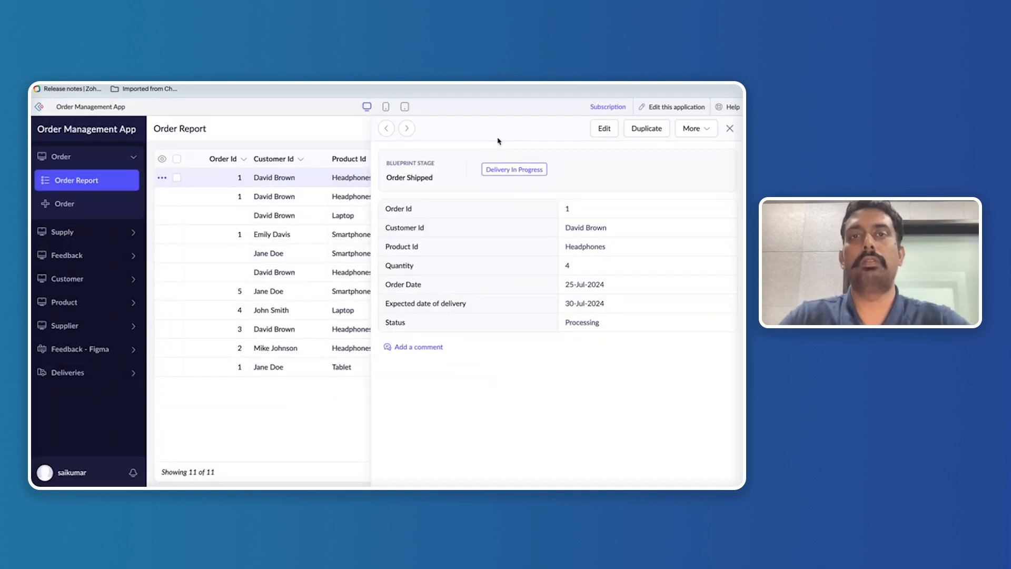